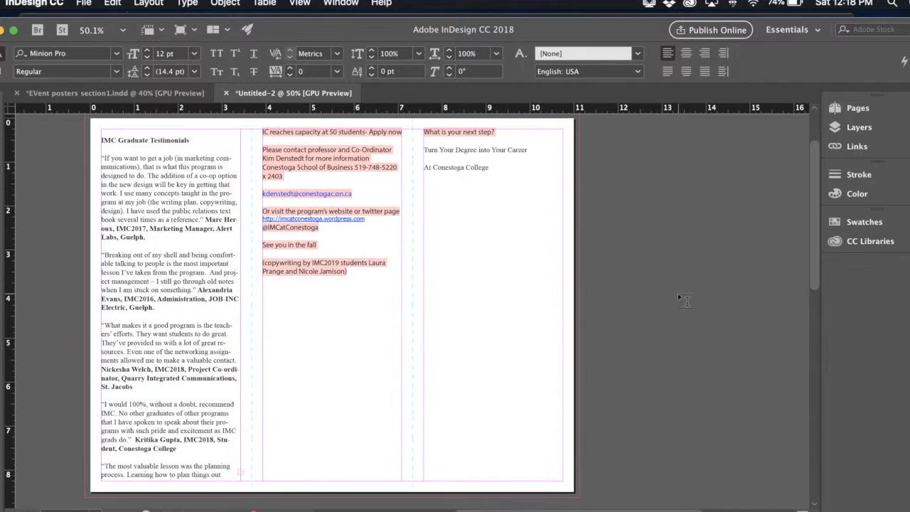
# - Look over the six panels on both pages of the brochure and their highlighted text
pyautogui.scroll(5, 678, 293)
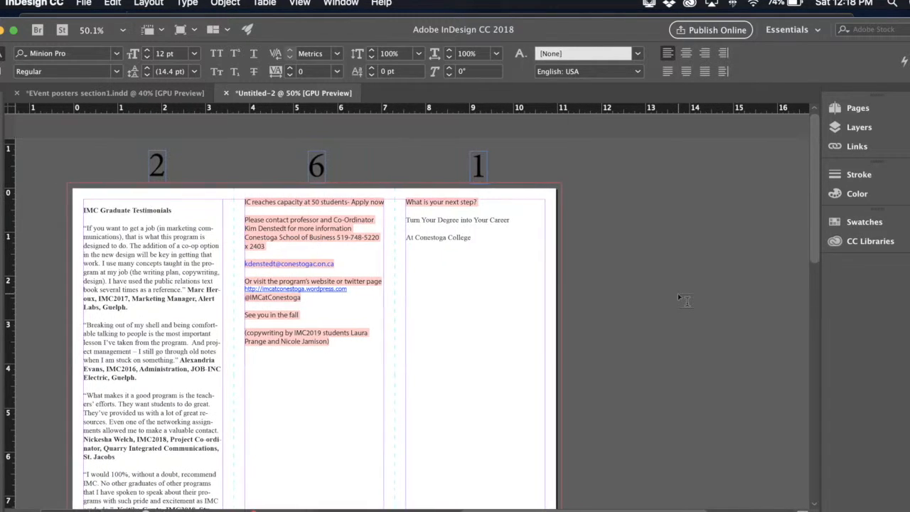
pyautogui.scroll(-15, 678, 293)
pyautogui.scroll(-10, 679, 298)
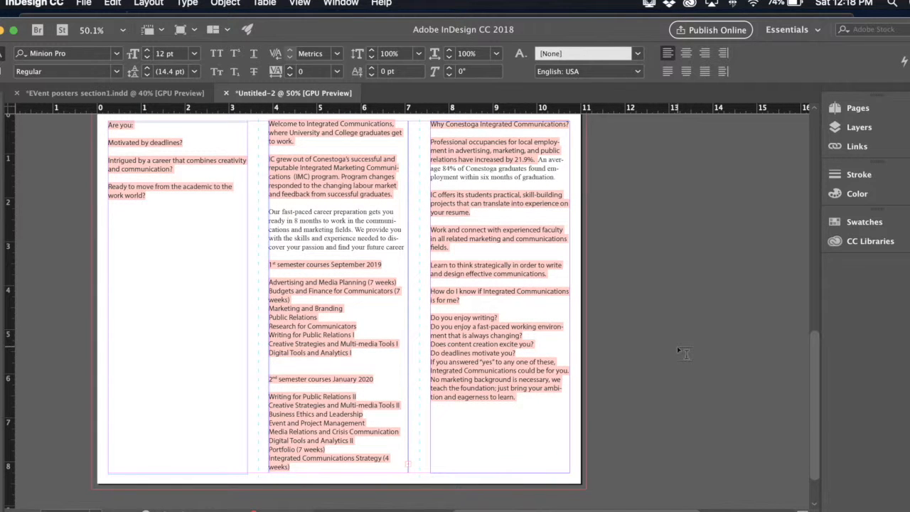
pyautogui.scroll(20, 676, 346)
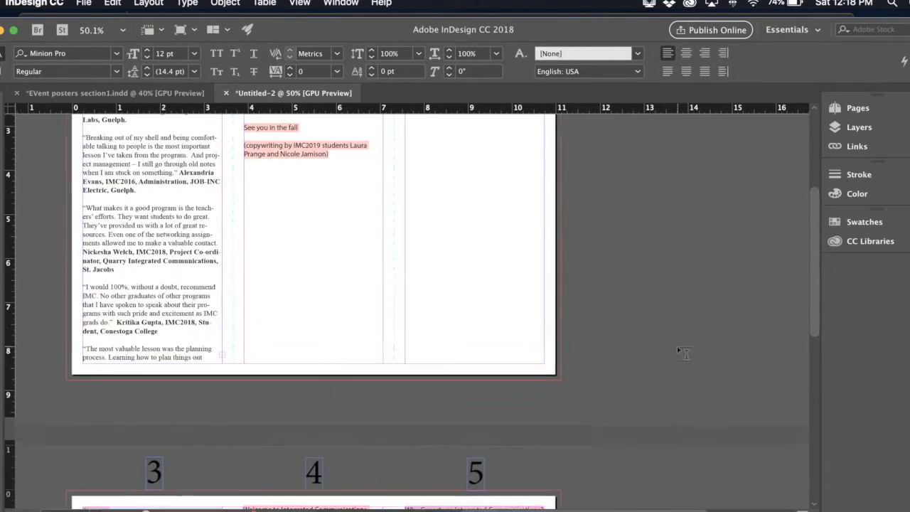
pyautogui.scroll(10, 679, 349)
pyautogui.hscroll(-2, 679, 349)
pyautogui.scroll(-1, 679, 388)
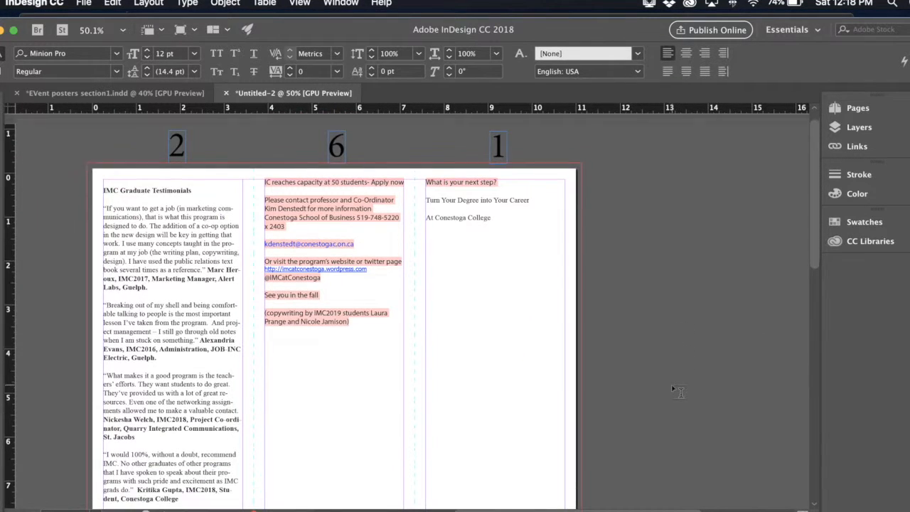
pyautogui.scroll(-2, 679, 390)
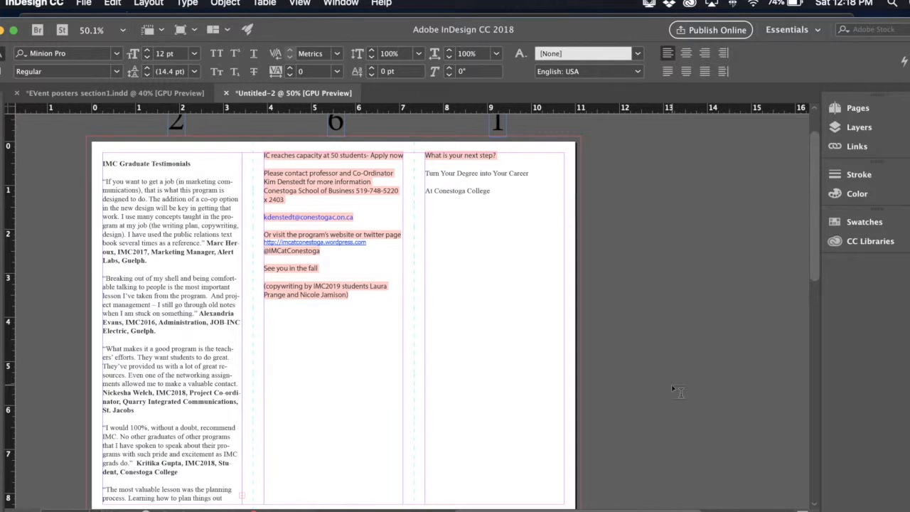
pyautogui.scroll(-15, 679, 389)
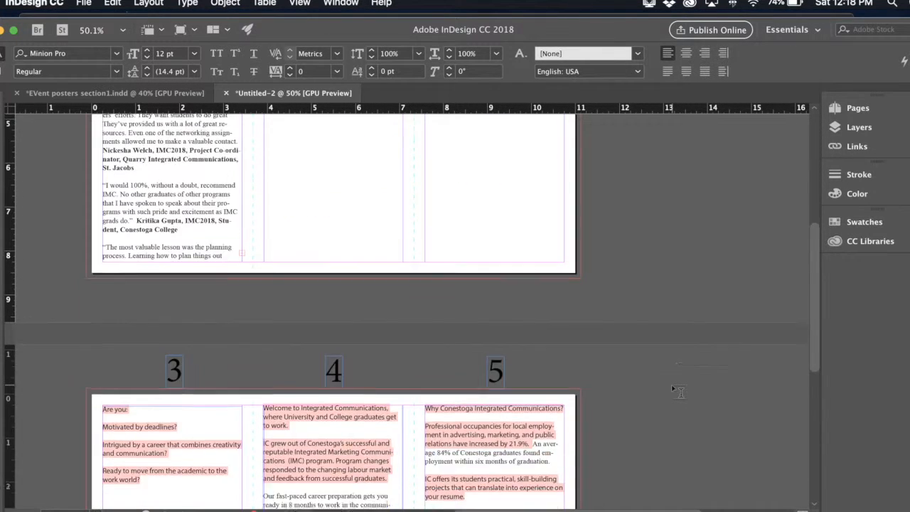
pyautogui.scroll(-2, 679, 390)
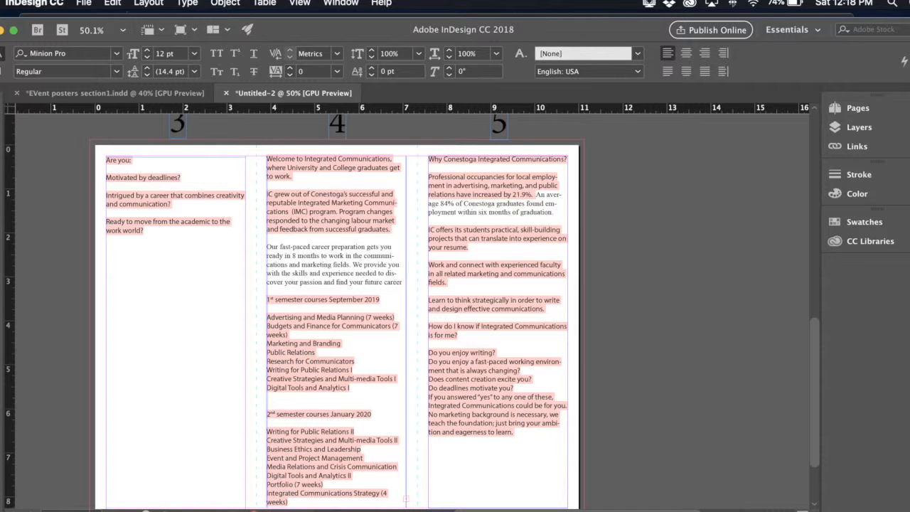
# - Run Preflight and go to the overset text frames on pages 1 and 2
pyautogui.press('super+alt+shift+f')
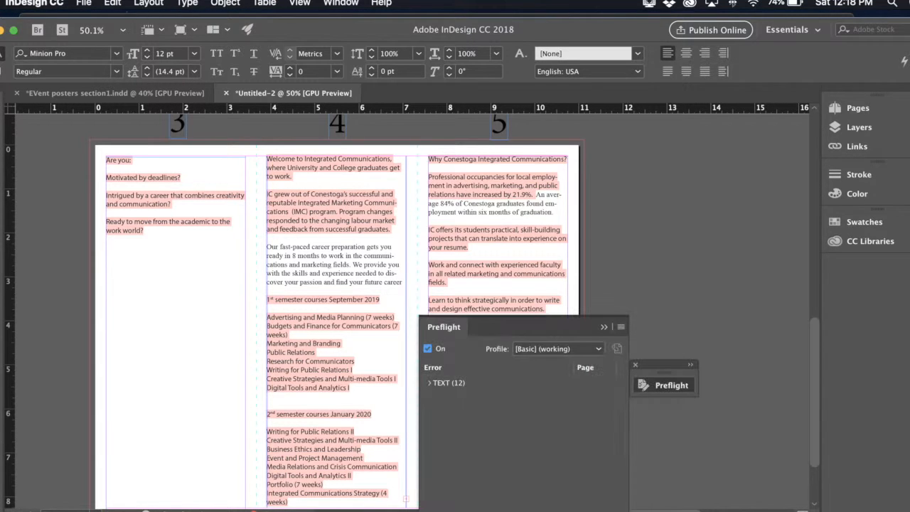
pyautogui.moveTo(499, 323); pyautogui.dragTo(681, 153)
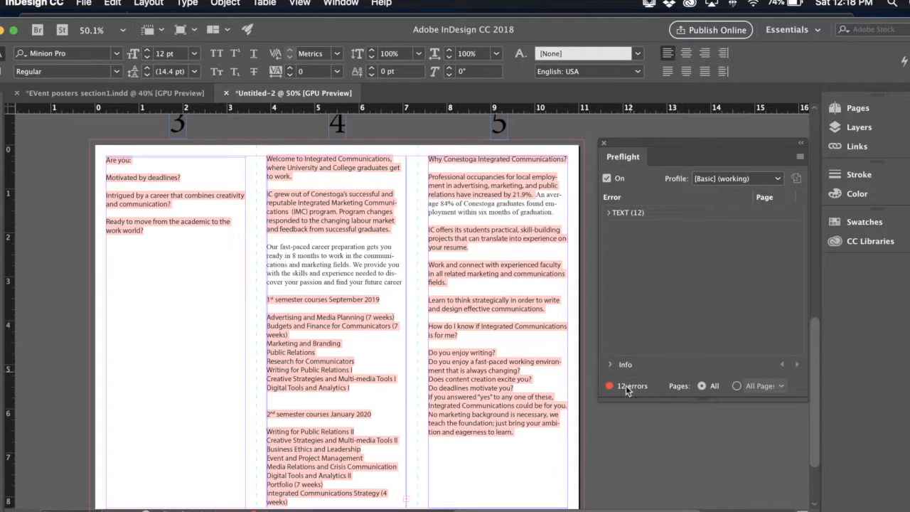
pyautogui.click(609, 212)
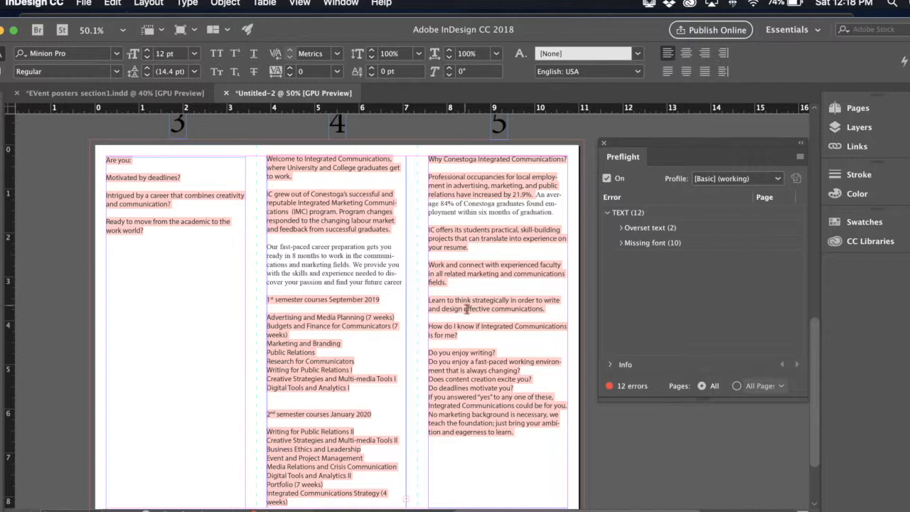
pyautogui.click(621, 227)
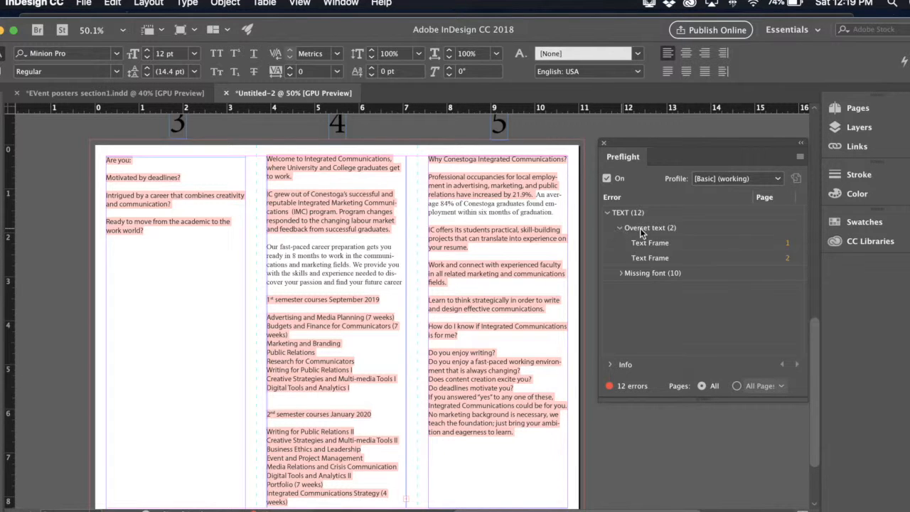
pyautogui.click(787, 243)
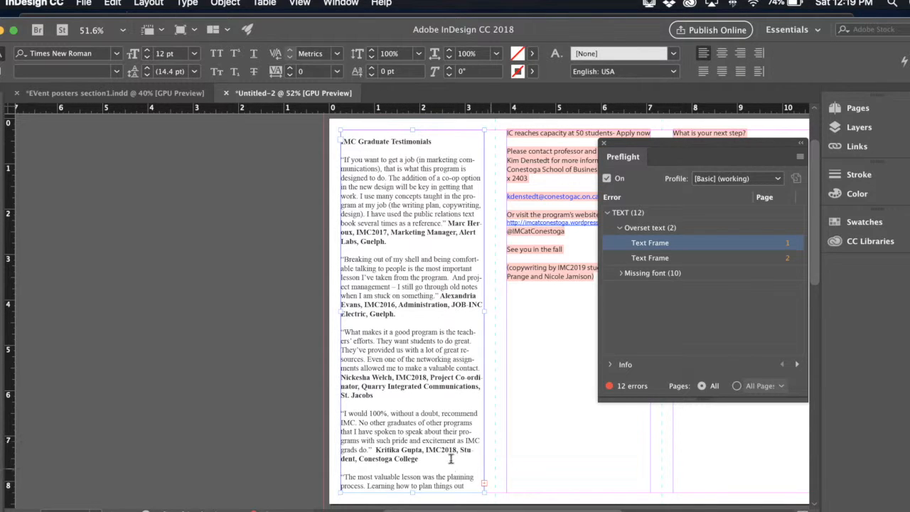
pyautogui.click(658, 258)
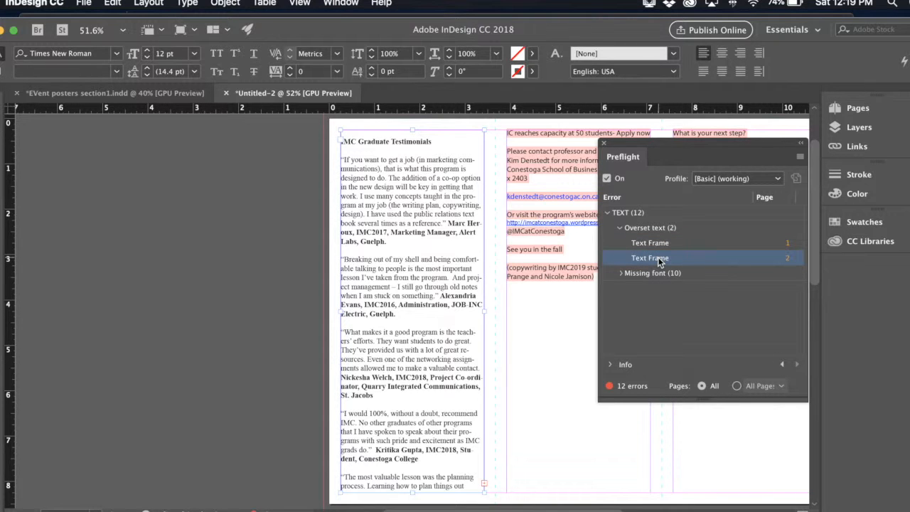
pyautogui.doubleClick(659, 262)
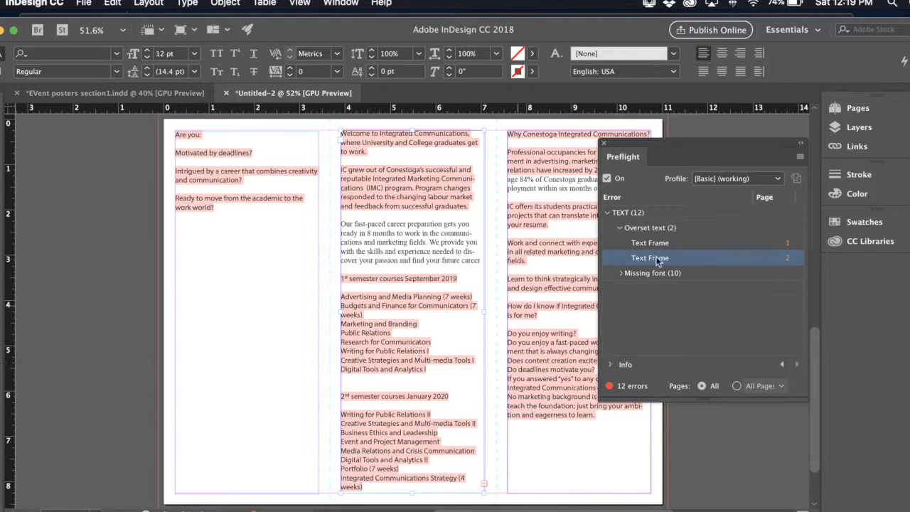
# - Locate the contact e-mail text on page 1 listed under the missing Cambria font error in Preflight
pyautogui.click(621, 274)
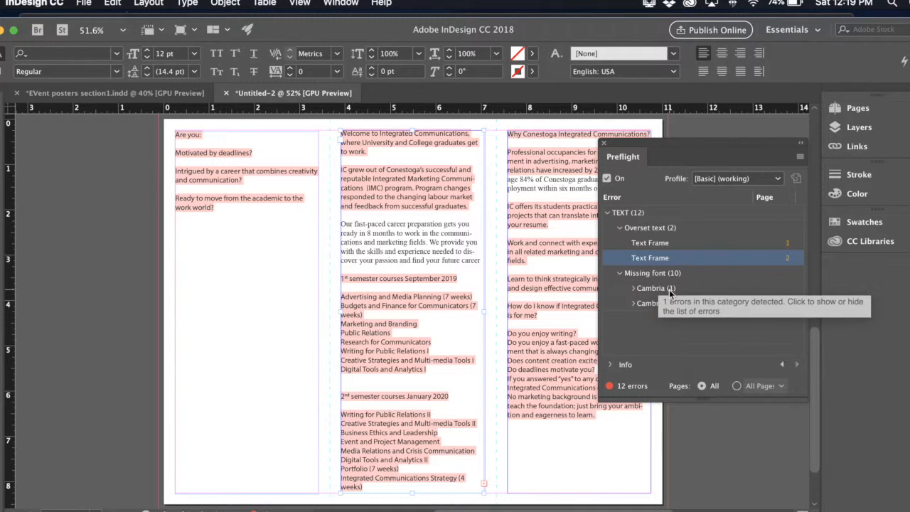
pyautogui.click(669, 292)
pyautogui.doubleClick(670, 290)
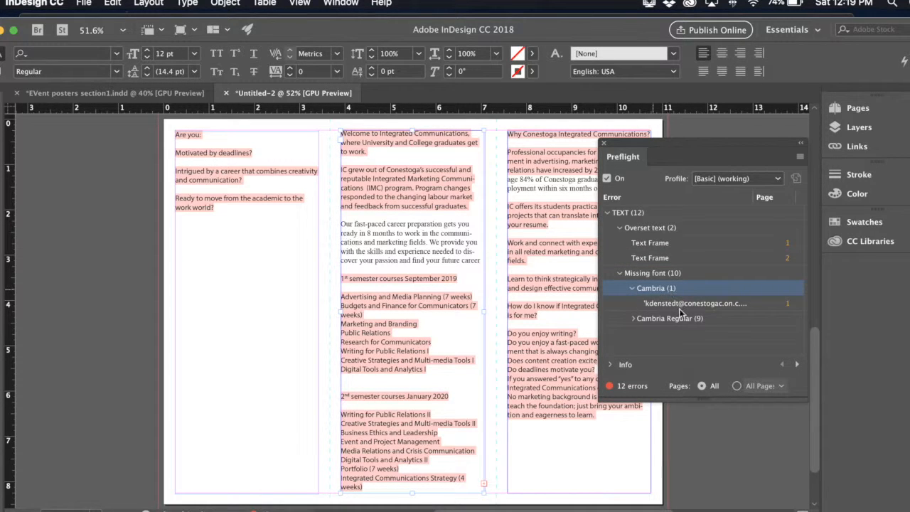
pyautogui.click(699, 302)
pyautogui.doubleClick(698, 303)
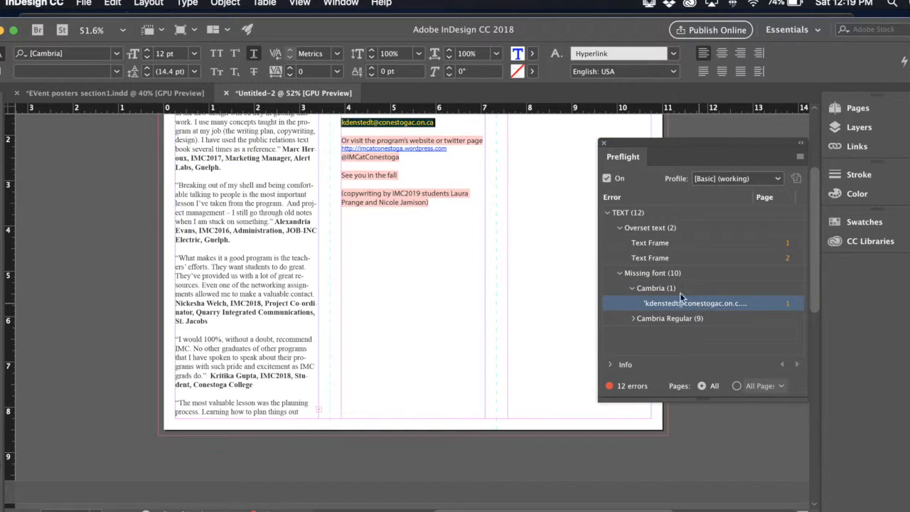
pyautogui.scroll(3, 469, 206)
# - Locate the missing Cambria Regular text in "What is your next step?" and "IC reaches capacity at 50", then close Preflight
pyautogui.click(665, 318)
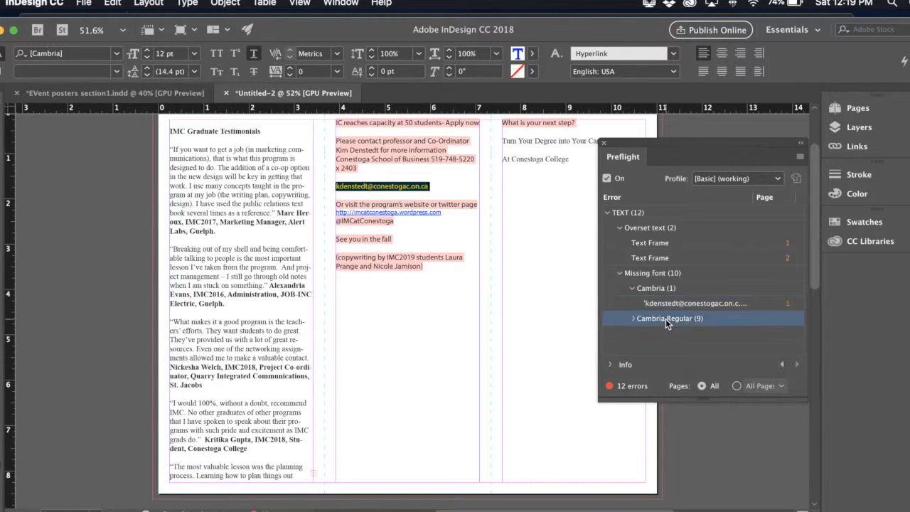
pyautogui.click(633, 319)
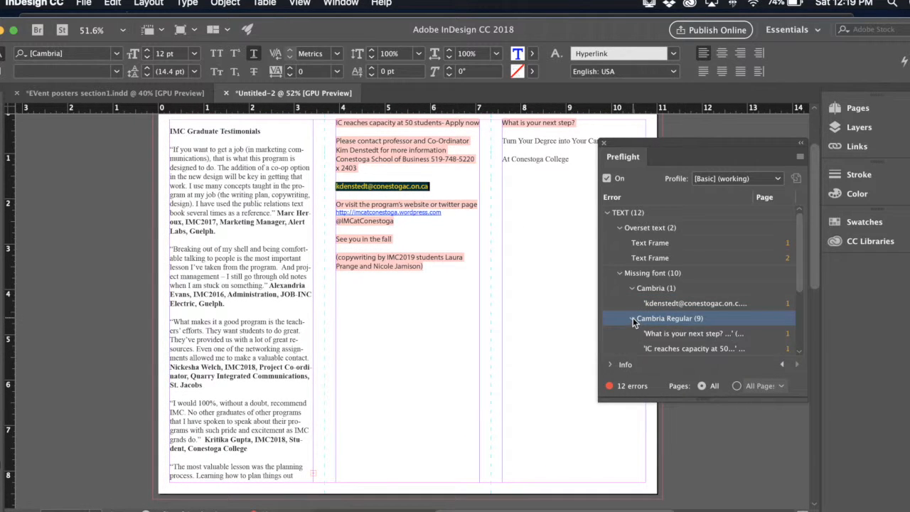
pyautogui.doubleClick(686, 334)
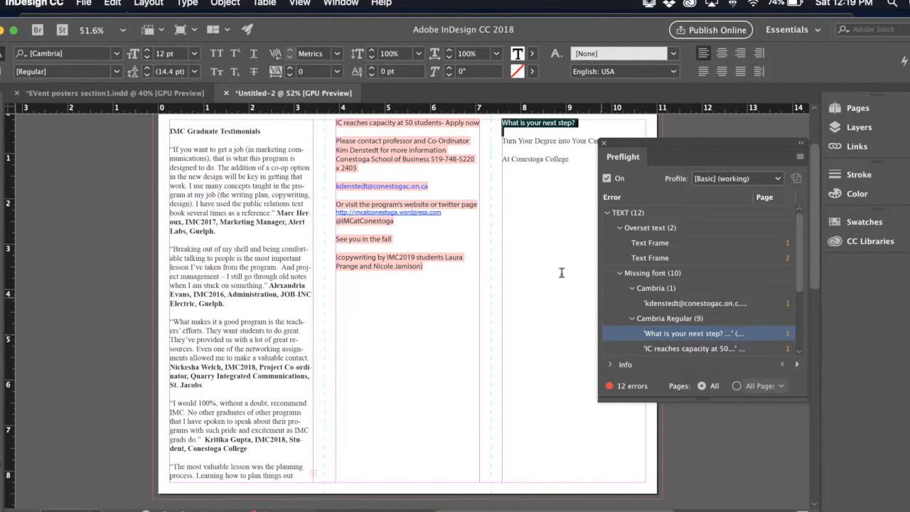
pyautogui.doubleClick(688, 349)
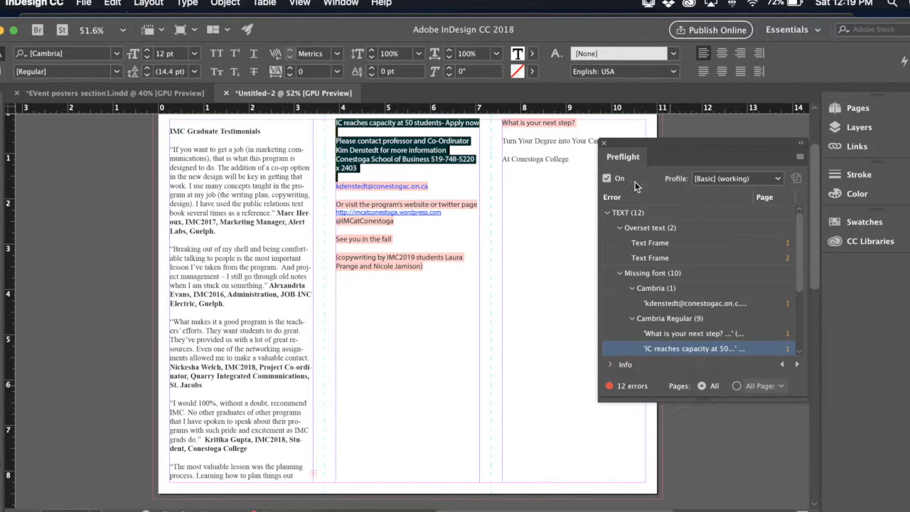
pyautogui.click(603, 142)
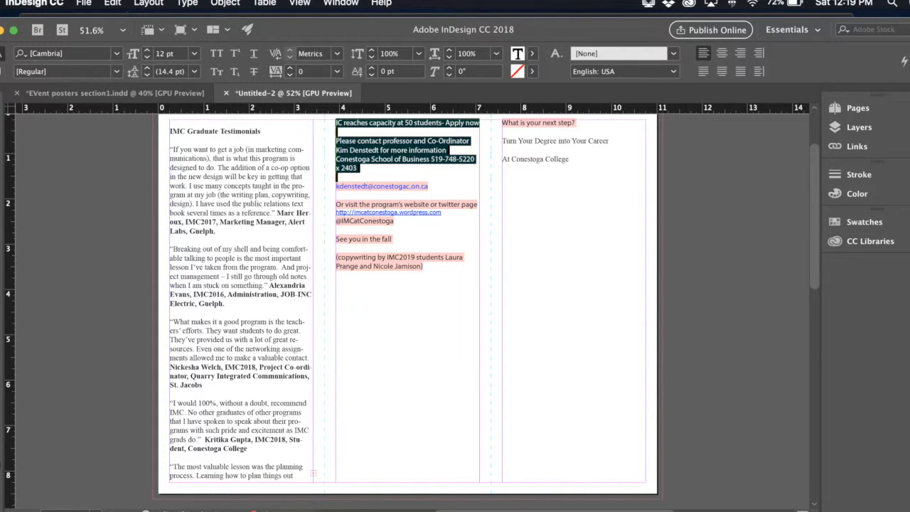
pyautogui.doubleClick(268, 510)
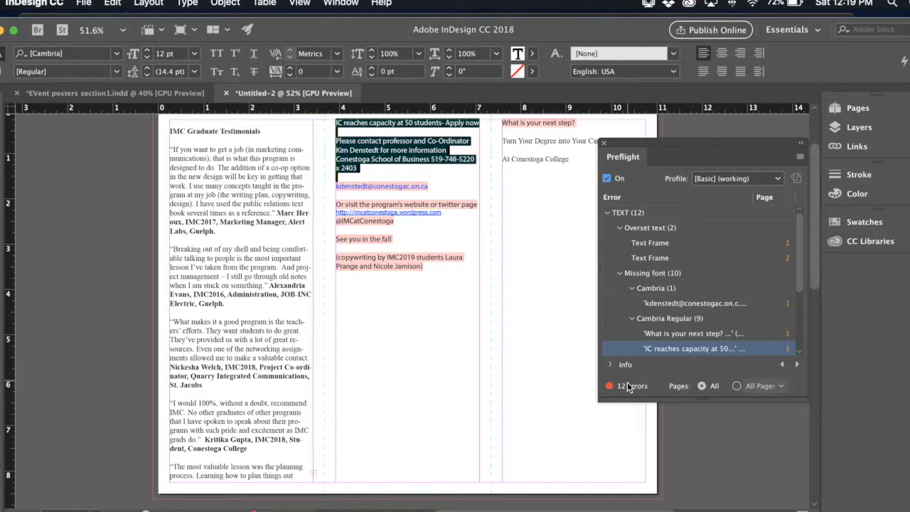
pyautogui.click(604, 143)
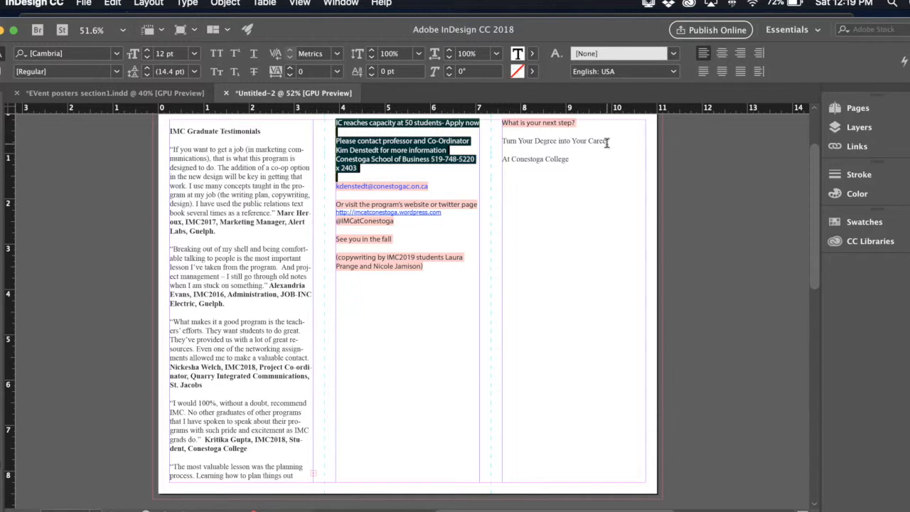
# - Center all the text in the front cover panel, from "What is your next step?" to "At Conestoga College"
pyautogui.scroll(5, 570, 213)
pyautogui.hscroll(5, 571, 213)
pyautogui.scroll(-5, 570, 213)
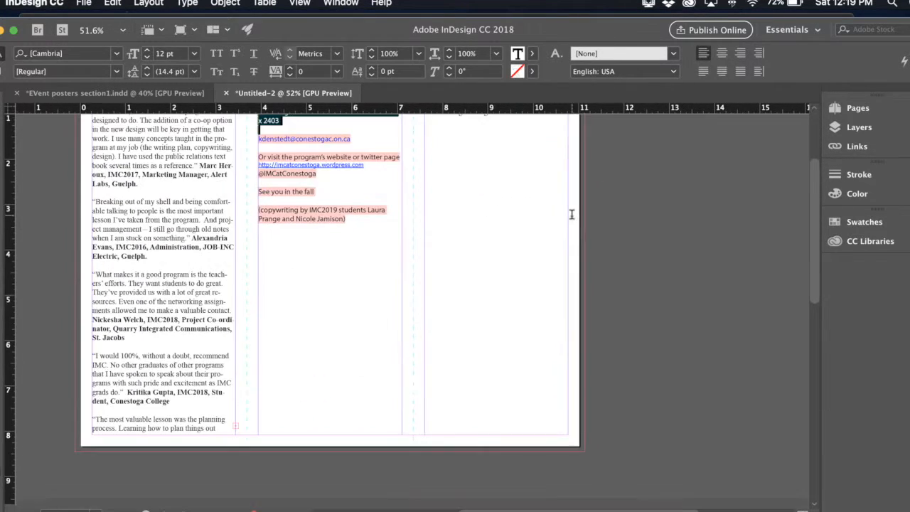
pyautogui.scroll(3, 571, 214)
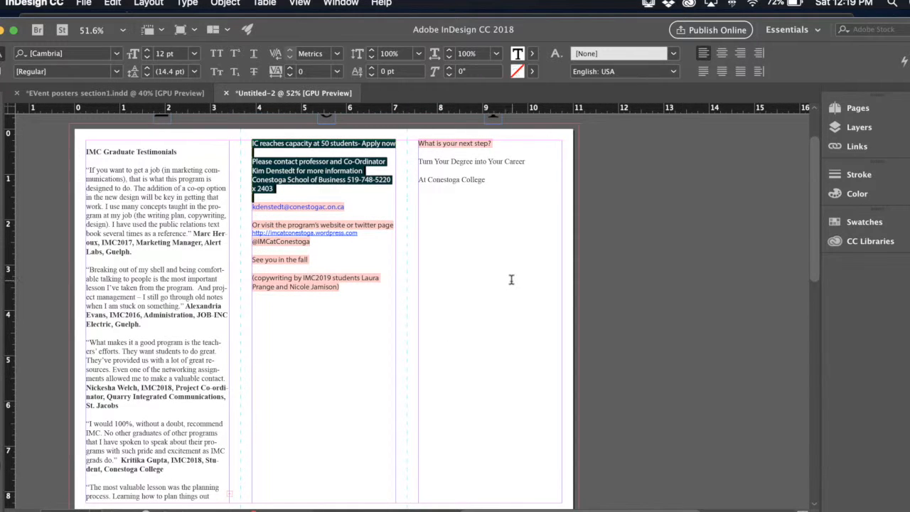
pyautogui.scroll(-2, 510, 280)
pyautogui.hscroll(2, 510, 280)
pyautogui.moveTo(485, 176); pyautogui.dragTo(393, 128)
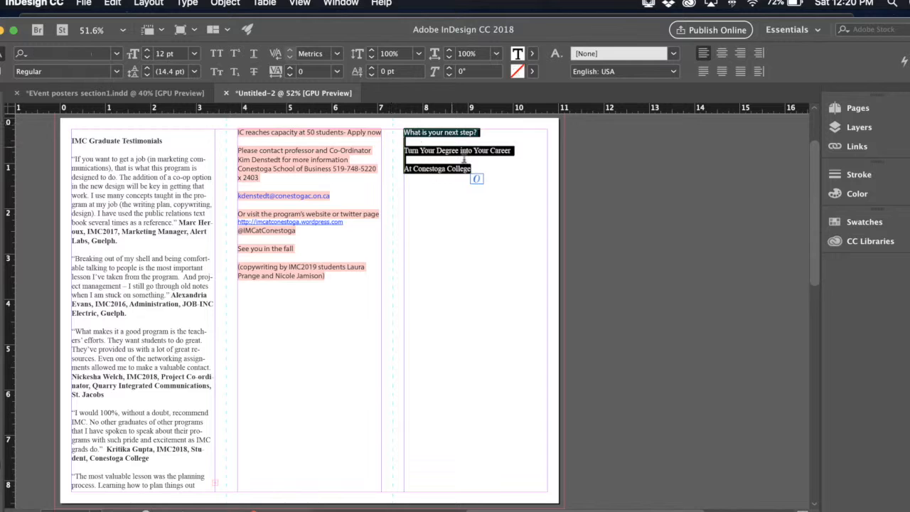
pyautogui.click(497, 222)
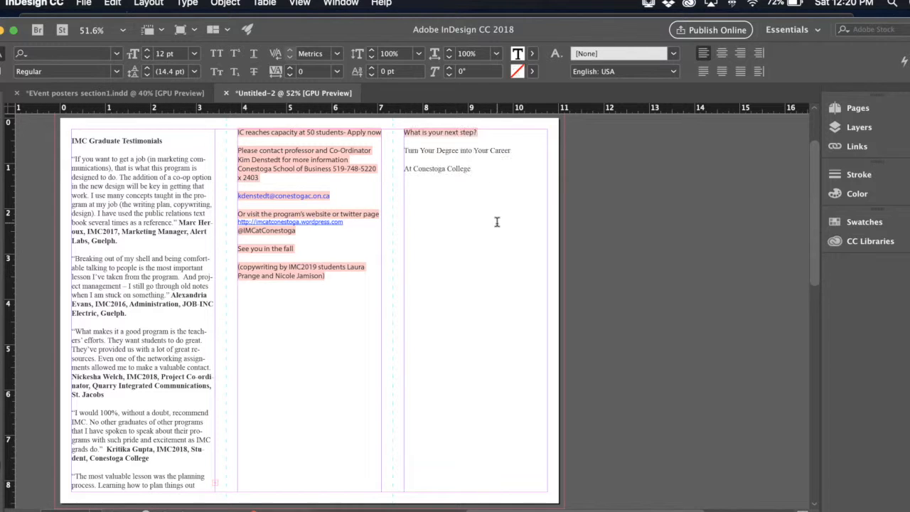
pyautogui.click(453, 168)
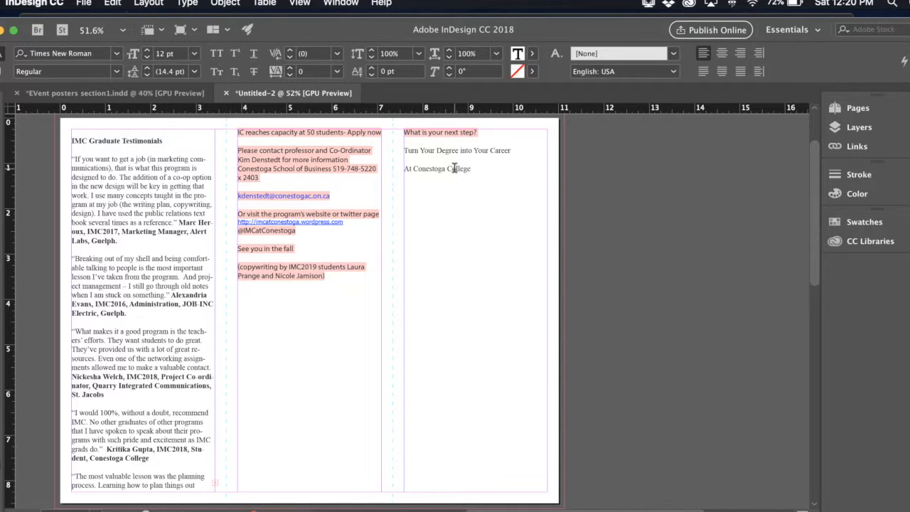
pyautogui.press('super+a')
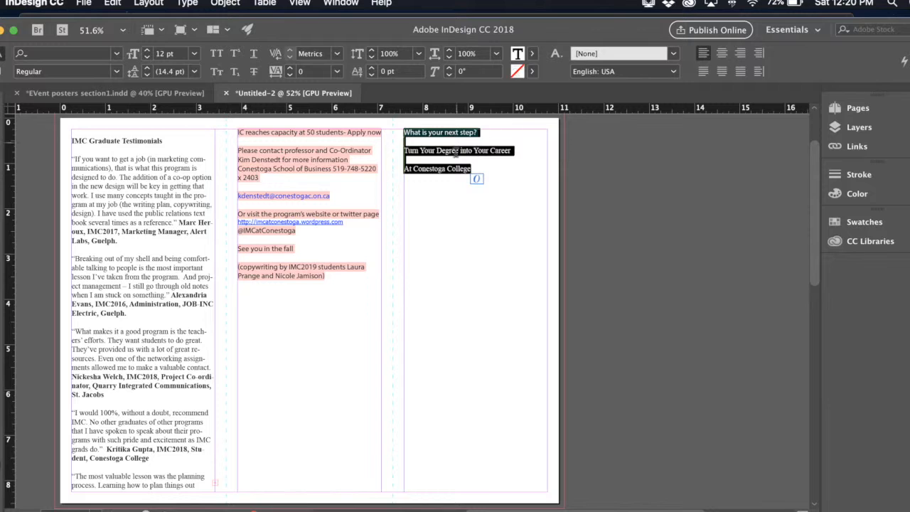
pyautogui.click(721, 55)
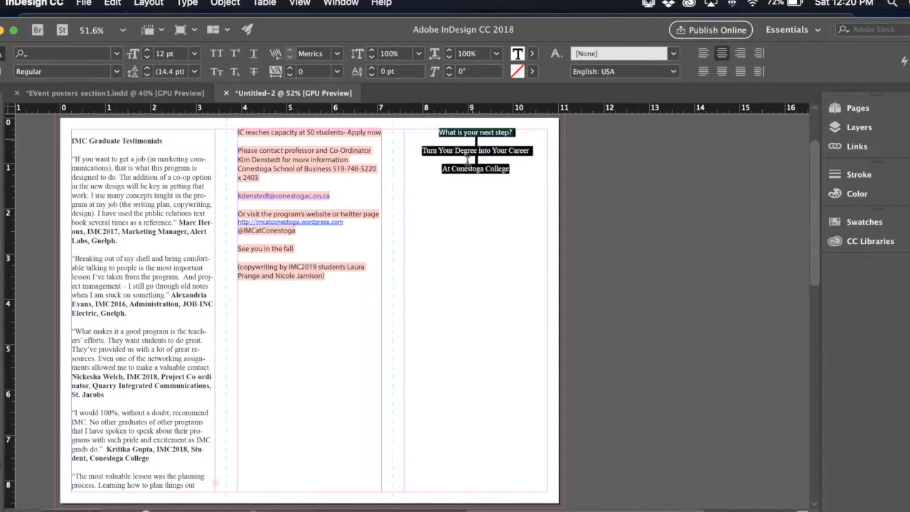
# - Copy the line "What is your next step?" from the front cover panel and delete it there
pyautogui.moveTo(512, 171); pyautogui.dragTo(420, 128)
pyautogui.moveTo(517, 134); pyautogui.dragTo(421, 132)
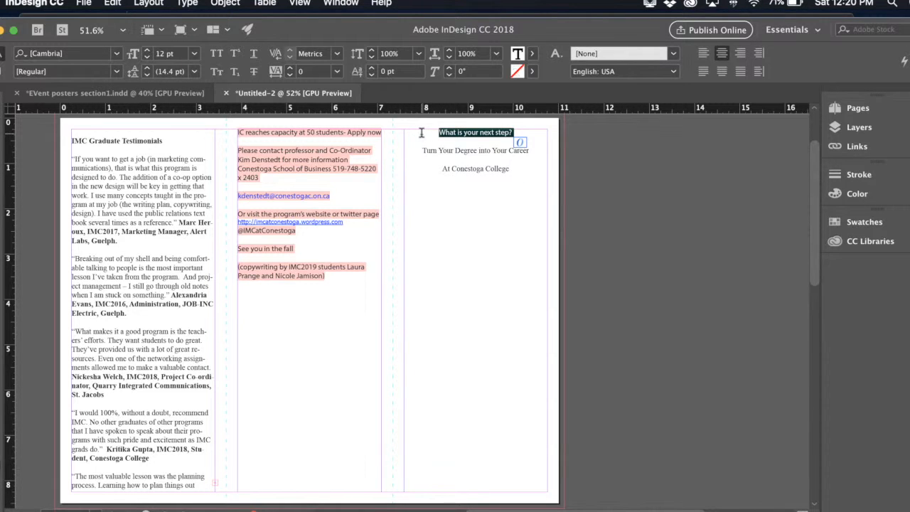
pyautogui.moveTo(510, 171); pyautogui.dragTo(414, 150)
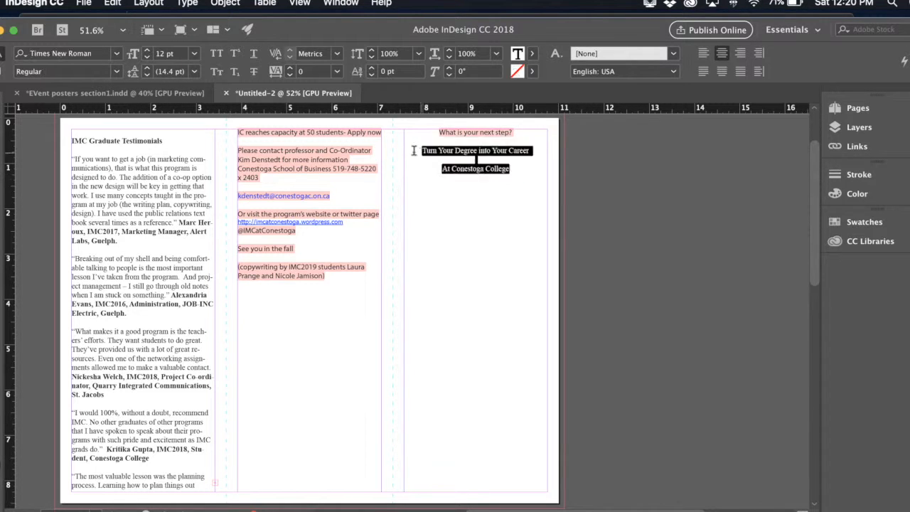
pyautogui.click(520, 134)
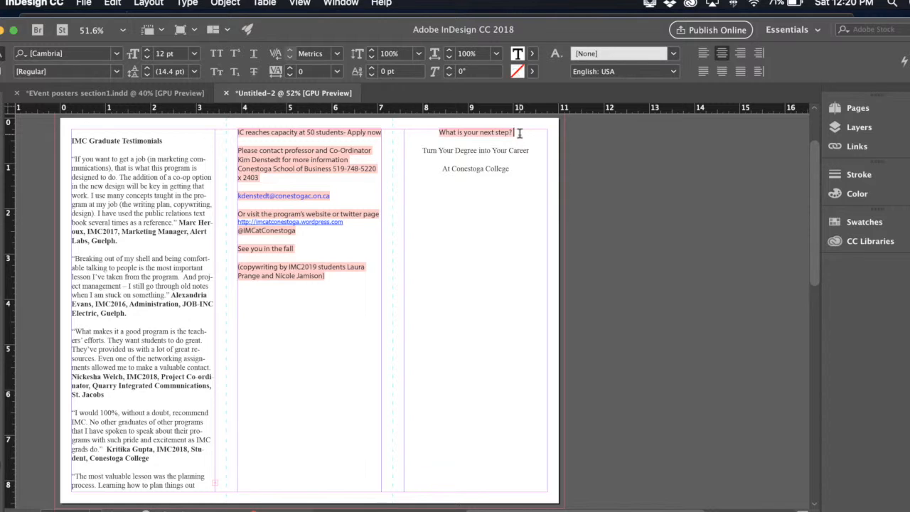
pyautogui.moveTo(520, 134); pyautogui.dragTo(423, 136)
pyautogui.hotkey('ctrl', 'c')
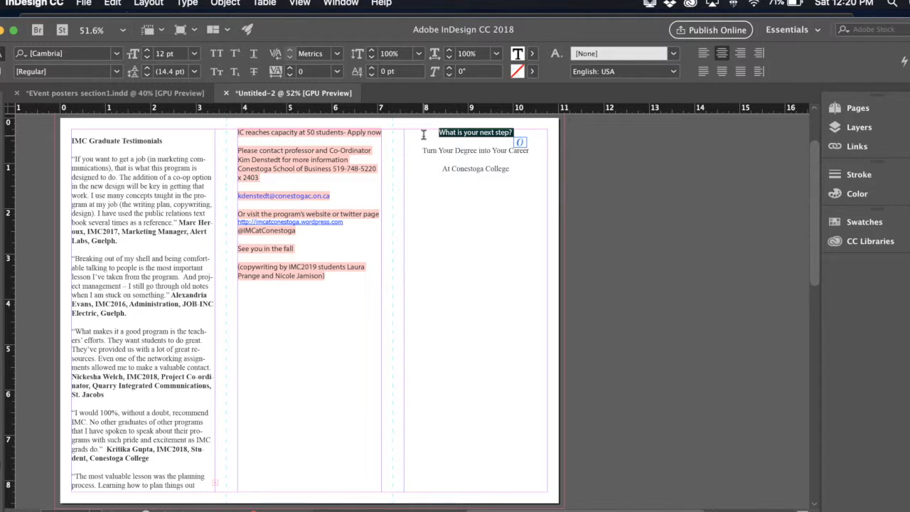
pyautogui.click(423, 135)
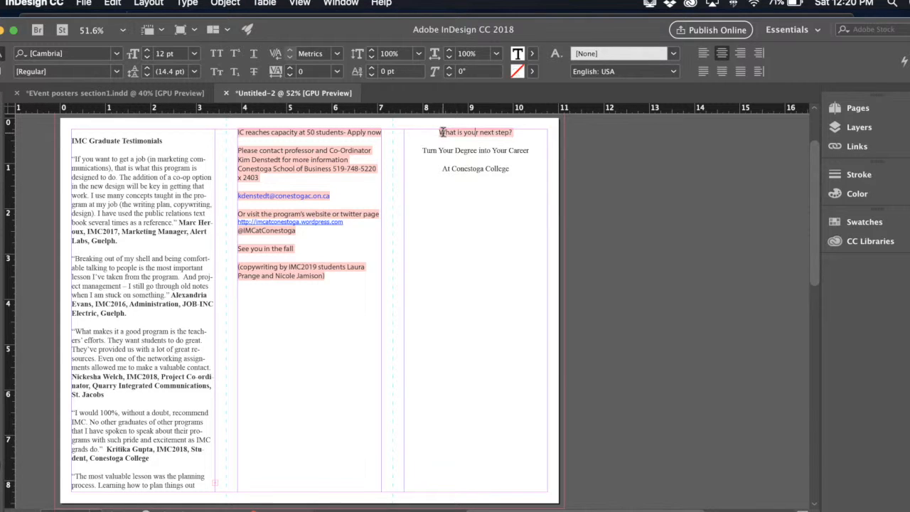
pyautogui.tripleClick(444, 131)
pyautogui.press('BackSpace')
pyautogui.press('Escape')
# - Paste "What is your next step?" into a new text frame about 3.7 by 2 in on the pasteboard beside the front cover
pyautogui.click(587, 164)
pyautogui.moveTo(586, 164); pyautogui.dragTo(755, 252)
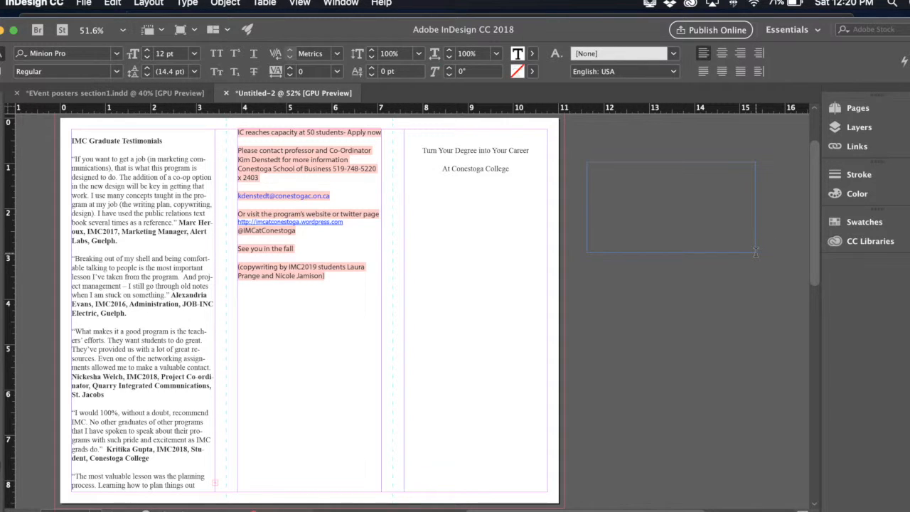
pyautogui.hotkey('ctrl', 'v')
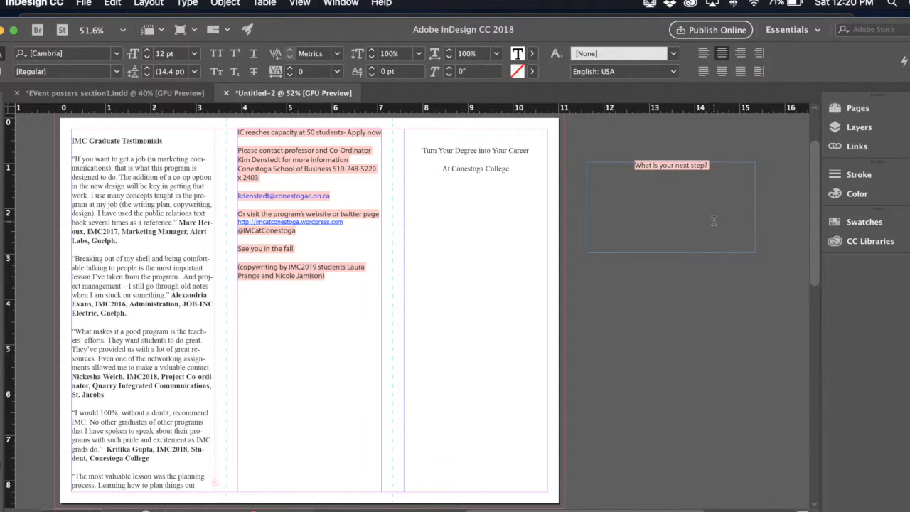
pyautogui.press('Escape')
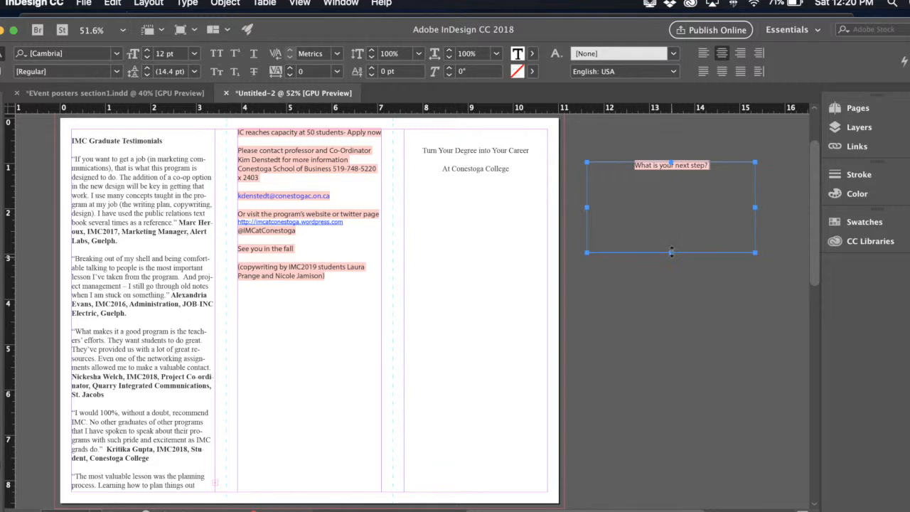
pyautogui.moveTo(673, 249)
pyautogui.mouseDown()
pyautogui.moveTo(672, 232)
pyautogui.moveTo(673, 255)
pyautogui.mouseUp()
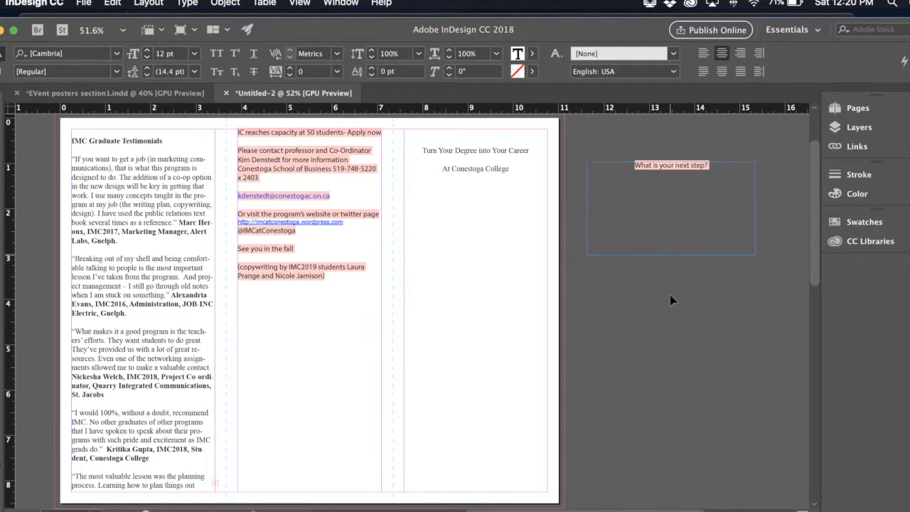
# - Remove the empty lines above "Turn Your Degree into Your Career" in the front cover frame
pyautogui.click(481, 134)
pyautogui.press('Delete')
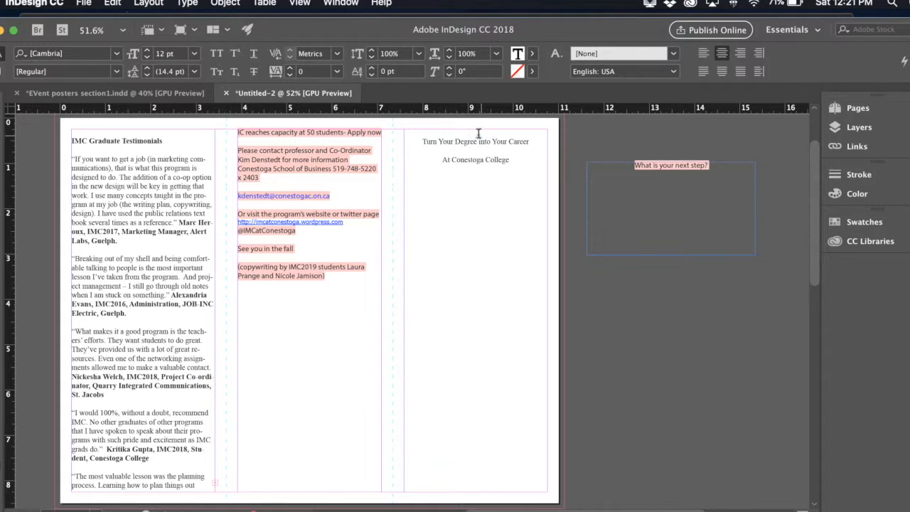
pyautogui.press('Delete')
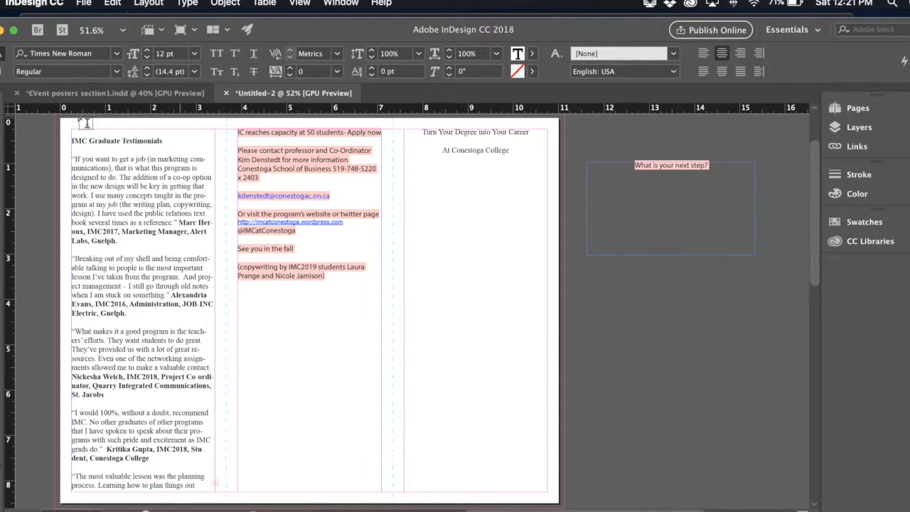
# - Shrink the "Turn Your Degree into Your Career" frame to about 1.1 in tall and move it onto the pasteboard below the other frame
pyautogui.press('Escape')
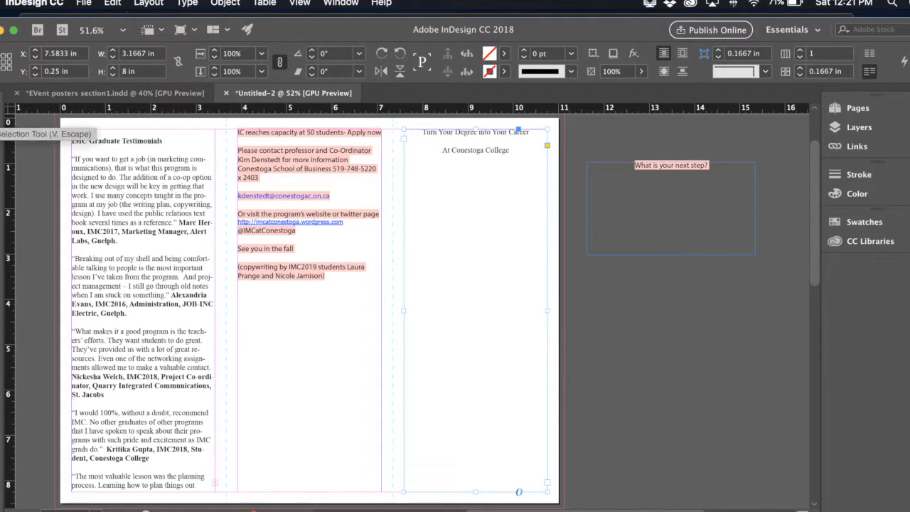
pyautogui.moveTo(475, 131); pyautogui.dragTo(473, 299)
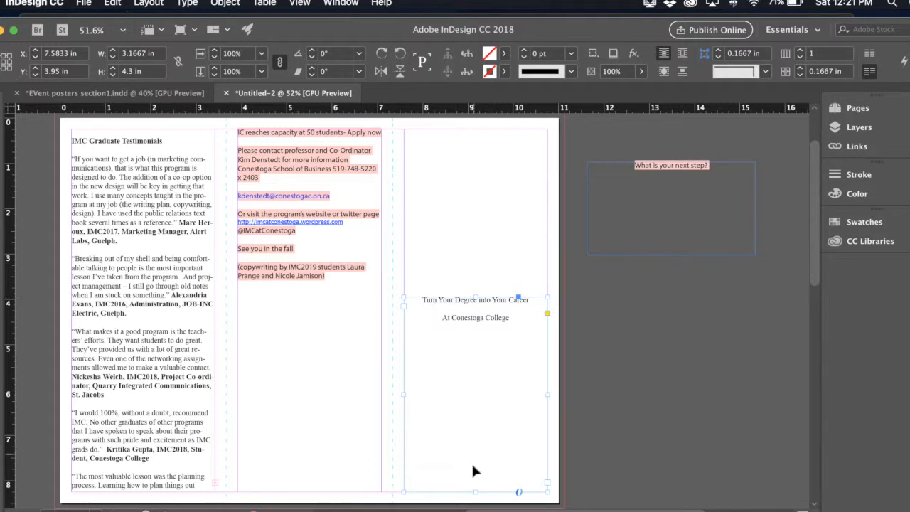
pyautogui.moveTo(475, 492); pyautogui.dragTo(663, 296)
pyautogui.click(667, 370)
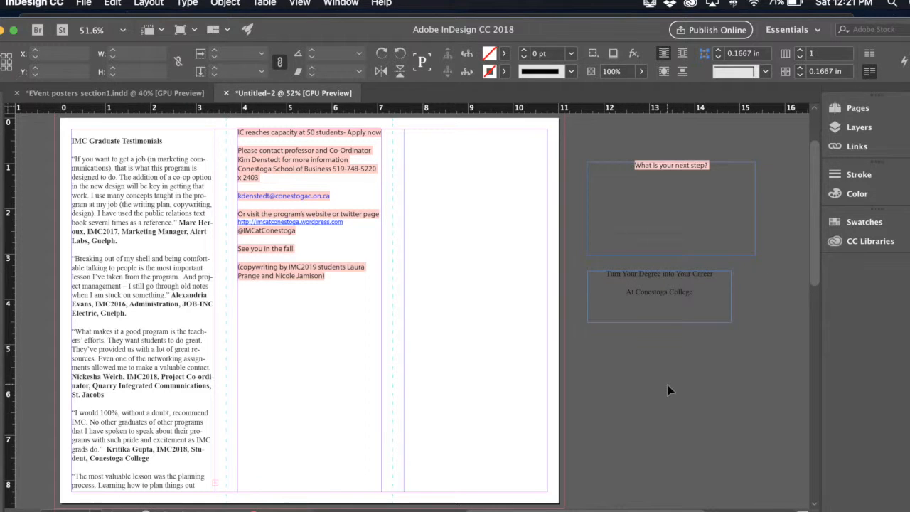
# - Draw an empty graphic frame 3.805 by 8.75 in over the front cover panel, from the fold guide out to the bleed edges
pyautogui.scroll(2, 471, 288)
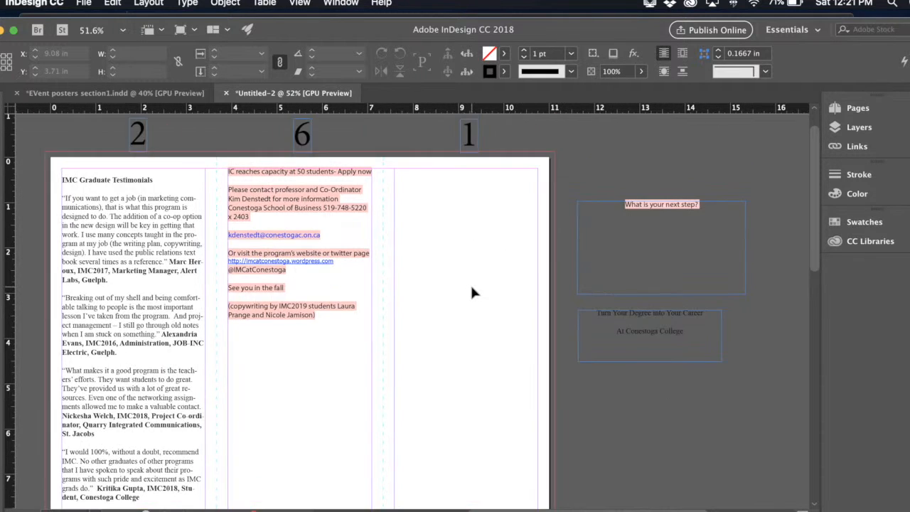
pyautogui.scroll(-2, 472, 290)
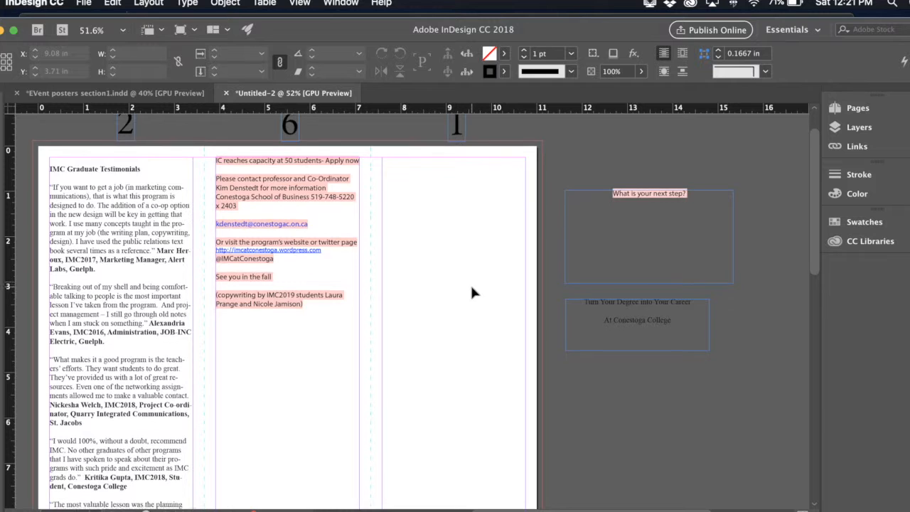
pyautogui.scroll(2, 472, 288)
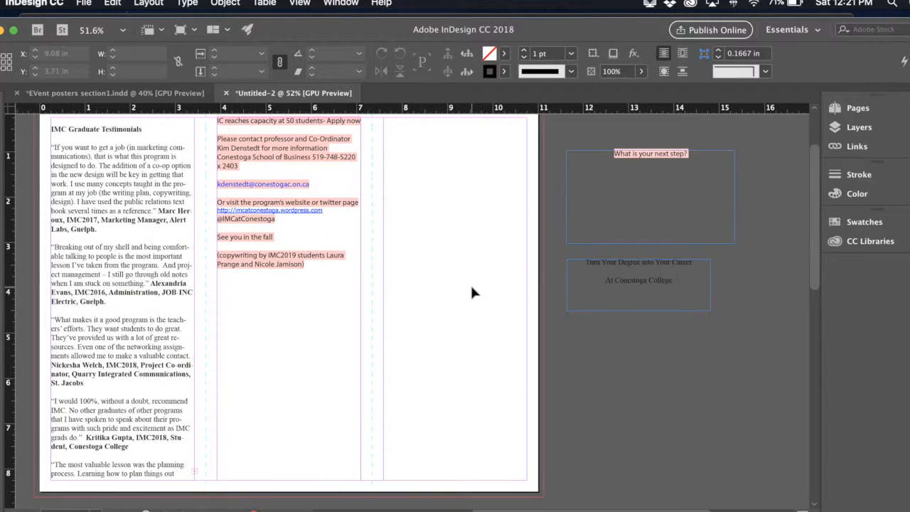
pyautogui.scroll(-2, 472, 291)
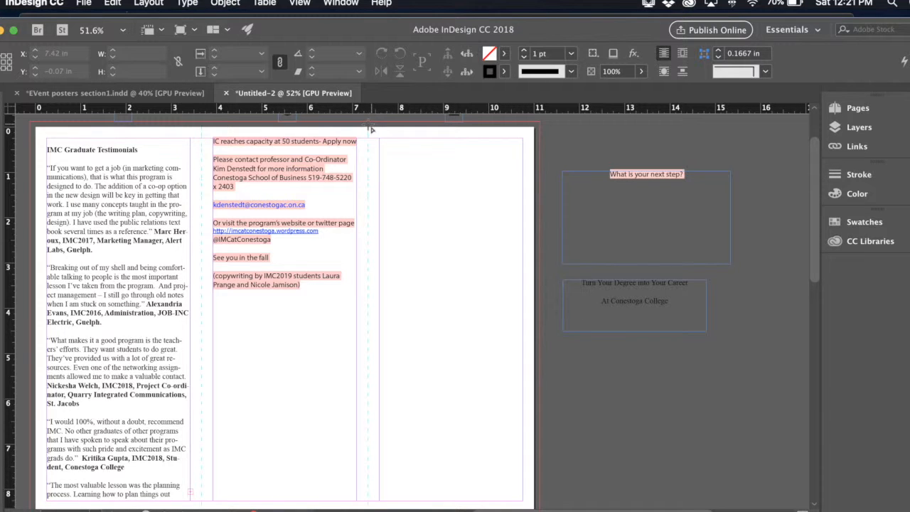
pyautogui.moveTo(370, 125)
pyautogui.mouseDown()
pyautogui.moveTo(489, 324)
pyautogui.moveTo(533, 501)
pyautogui.moveTo(542, 480)
pyautogui.mouseUp()
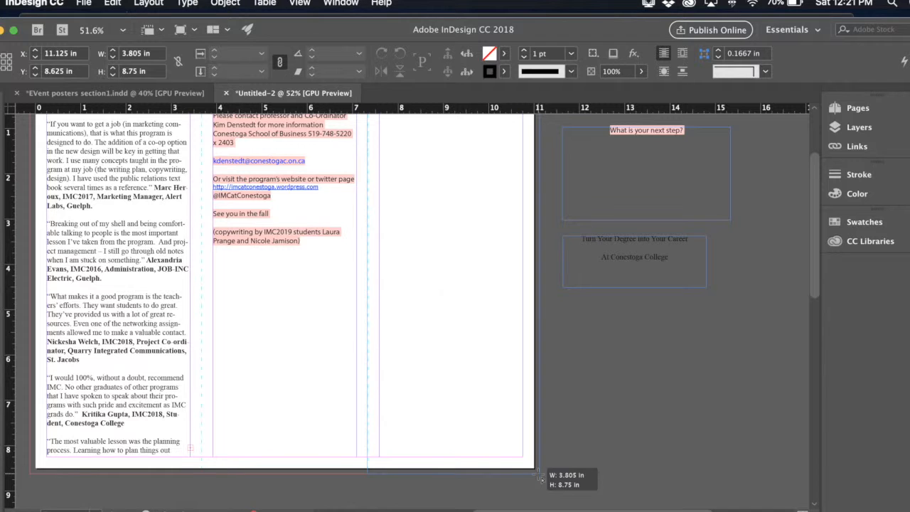
pyautogui.press('/')
# - Examine the front cover graphic frame's dimensions and its fit against the fold guide and bleed edges
pyautogui.scroll(3, 468, 381)
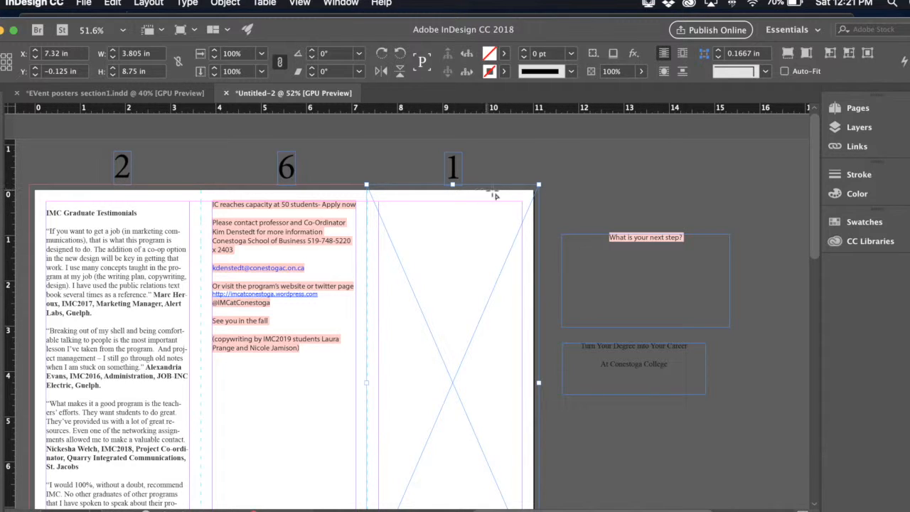
pyautogui.scroll(-1, 476, 234)
pyautogui.scroll(-2, 476, 234)
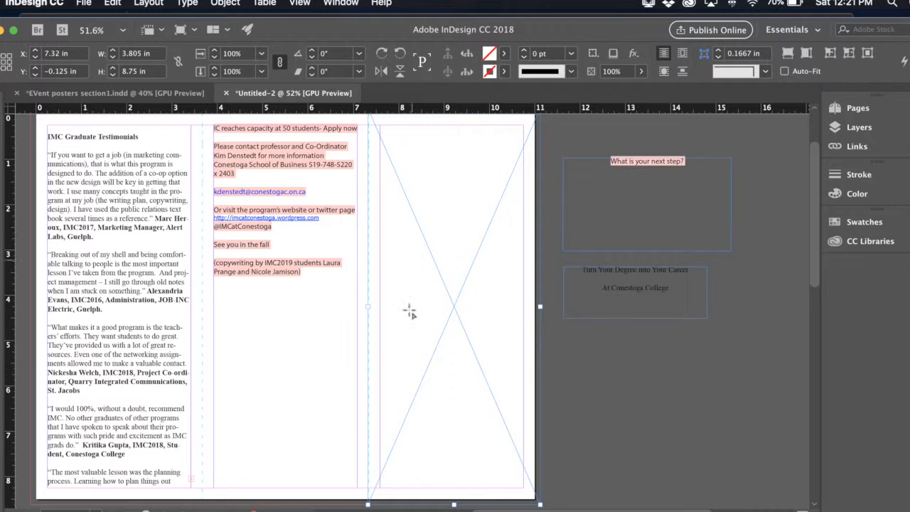
pyautogui.scroll(3, 464, 276)
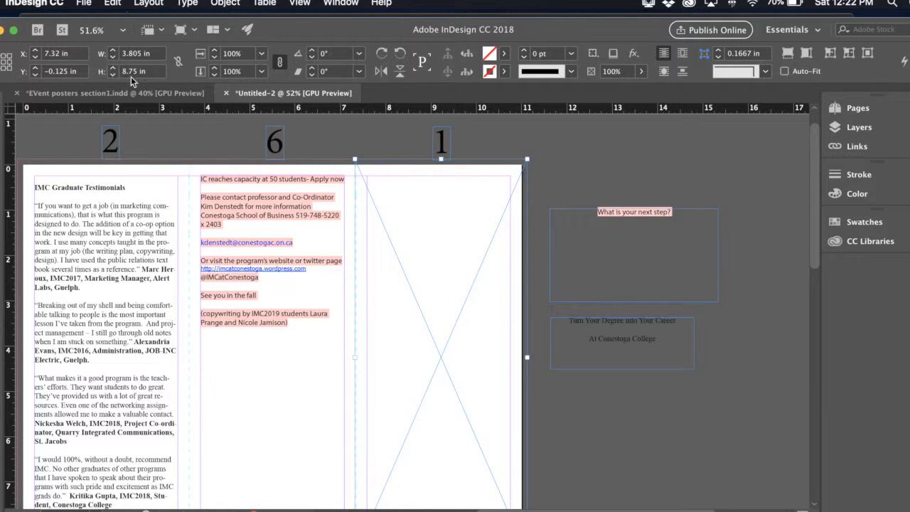
pyautogui.scroll(-3, 517, 166)
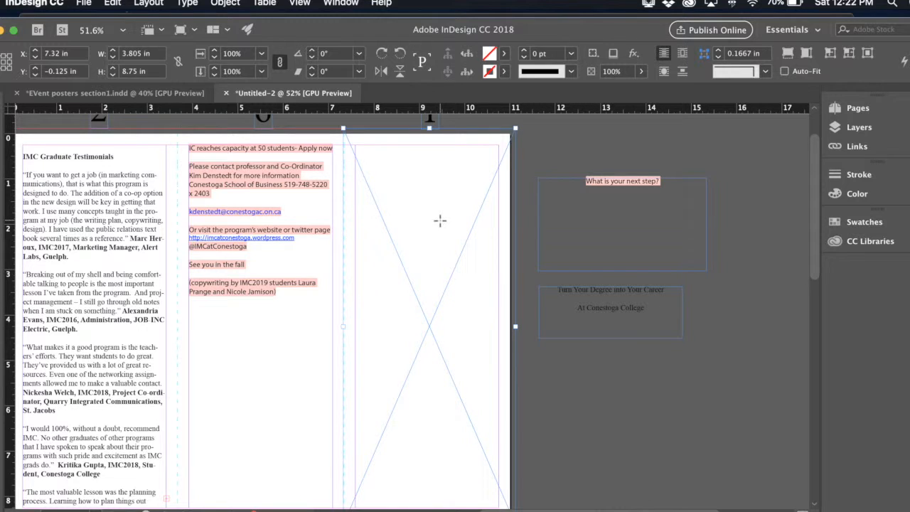
pyautogui.hscroll(-1, 481, 255)
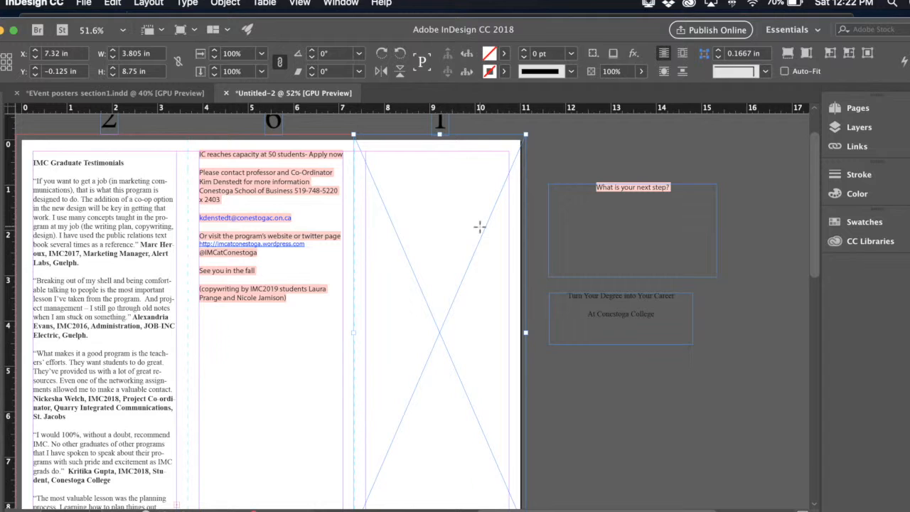
pyautogui.scroll(1, 480, 226)
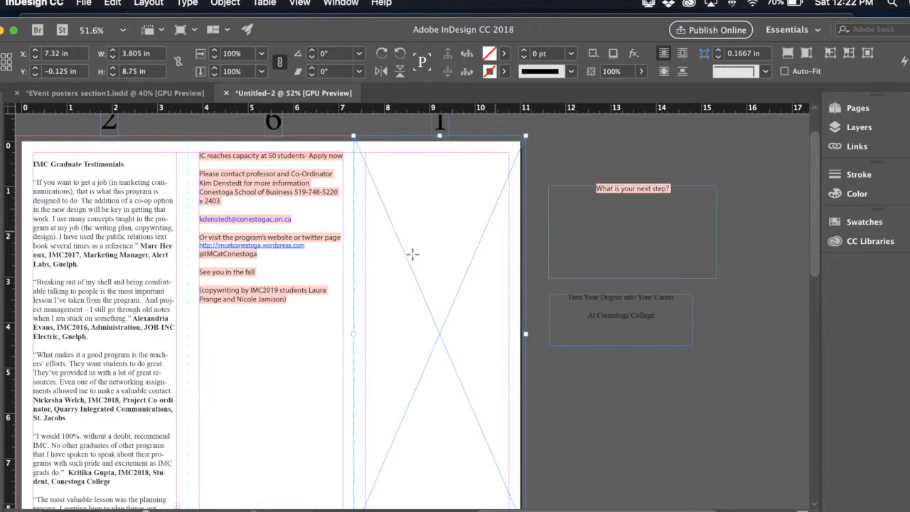
pyautogui.scroll(-3, 446, 307)
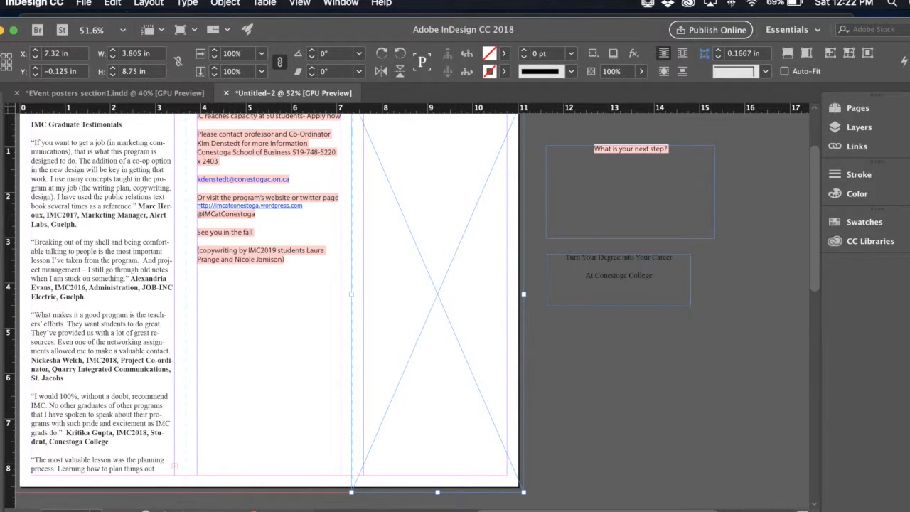
# - Switch to Chrome and look through the Pexels "Graduation" search results for a cover photo
pyautogui.click(527, 511)
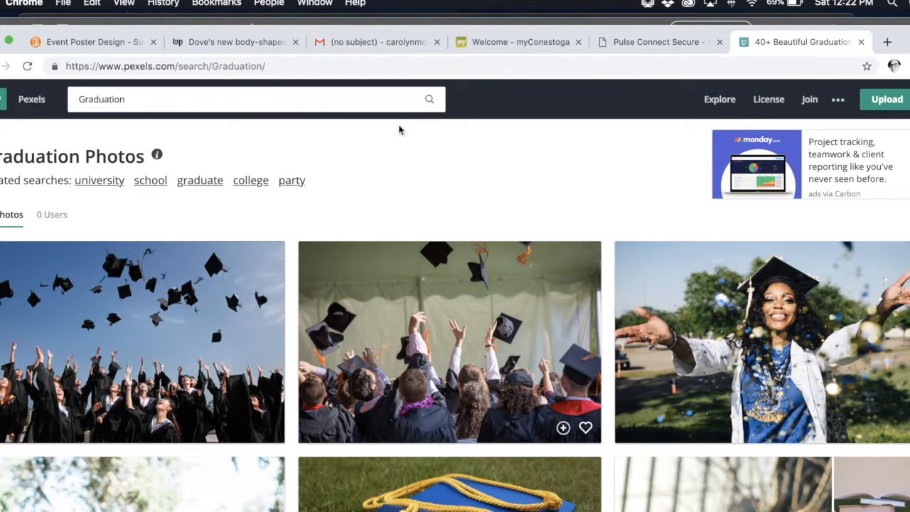
pyautogui.moveTo(174, 65); pyautogui.dragTo(99, 67)
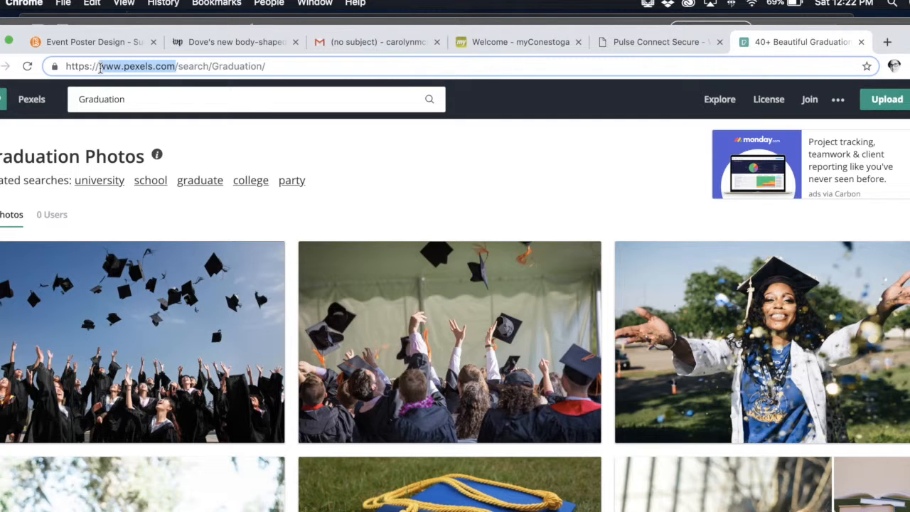
pyautogui.click(166, 99)
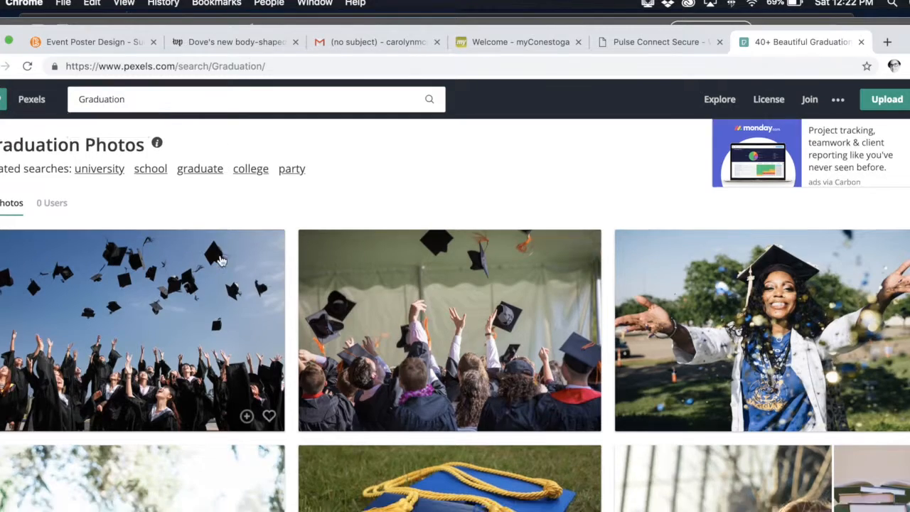
pyautogui.scroll(-3, 227, 270)
pyautogui.scroll(-4, 320, 292)
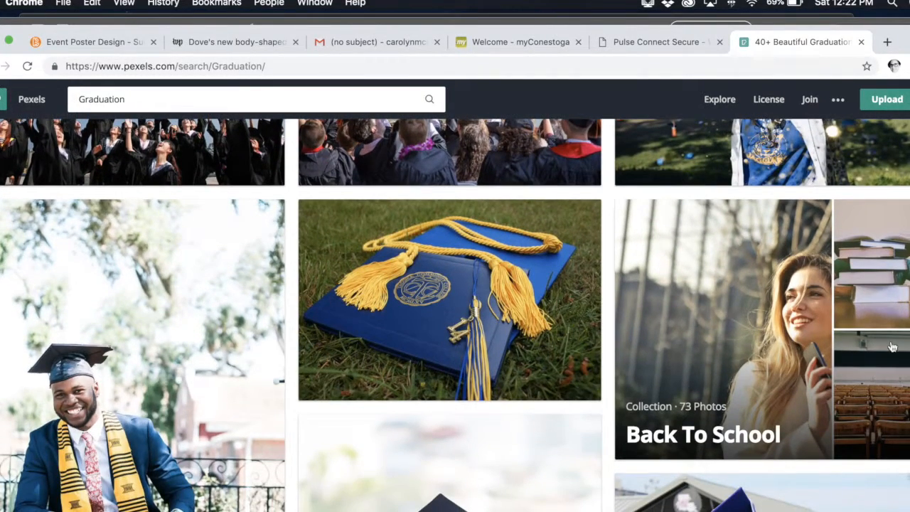
pyautogui.scroll(-3, 348, 386)
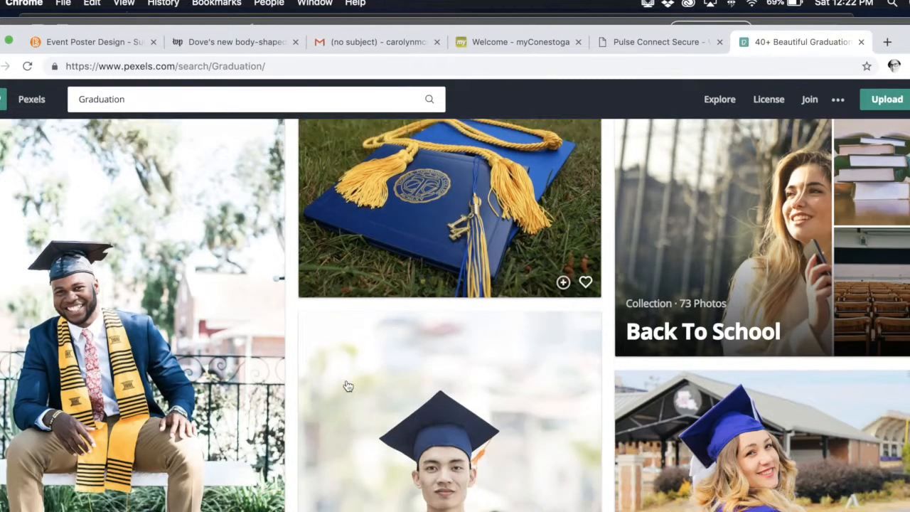
pyautogui.scroll(-6, 149, 404)
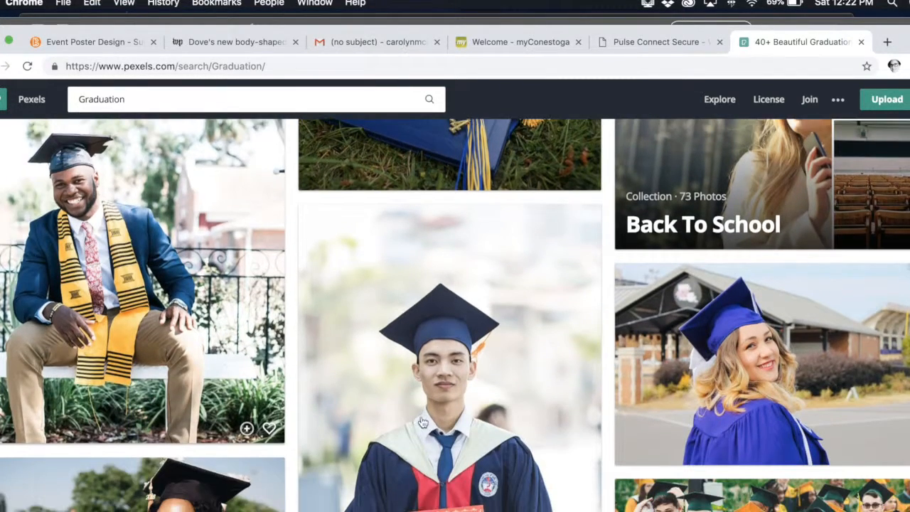
pyautogui.scroll(-7, 466, 425)
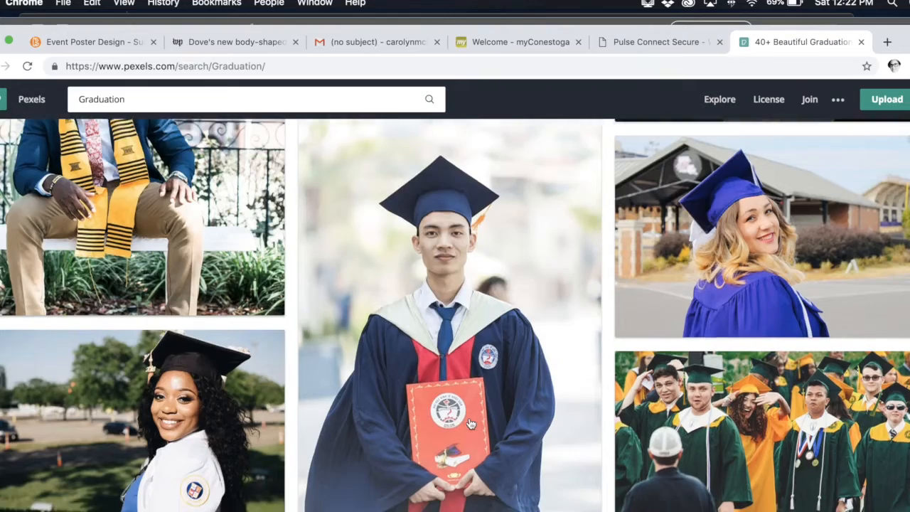
pyautogui.scroll(-10, 469, 425)
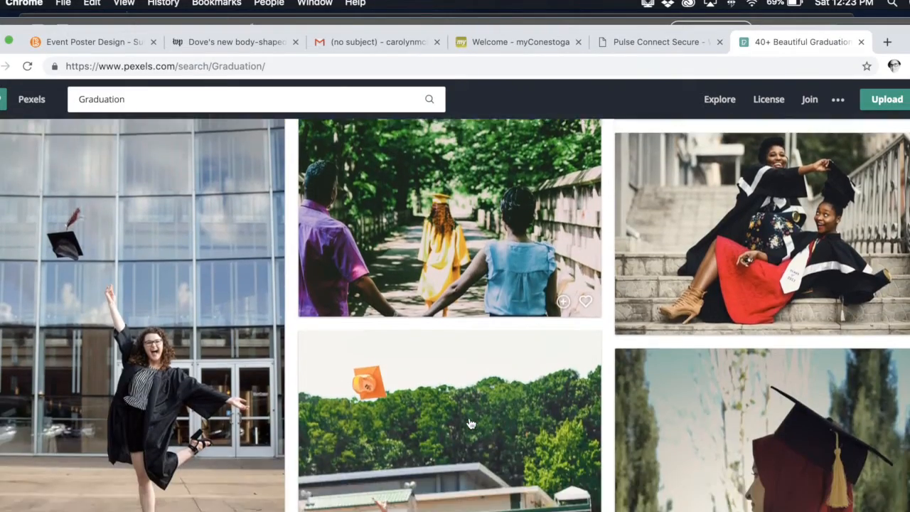
pyautogui.scroll(15, 469, 424)
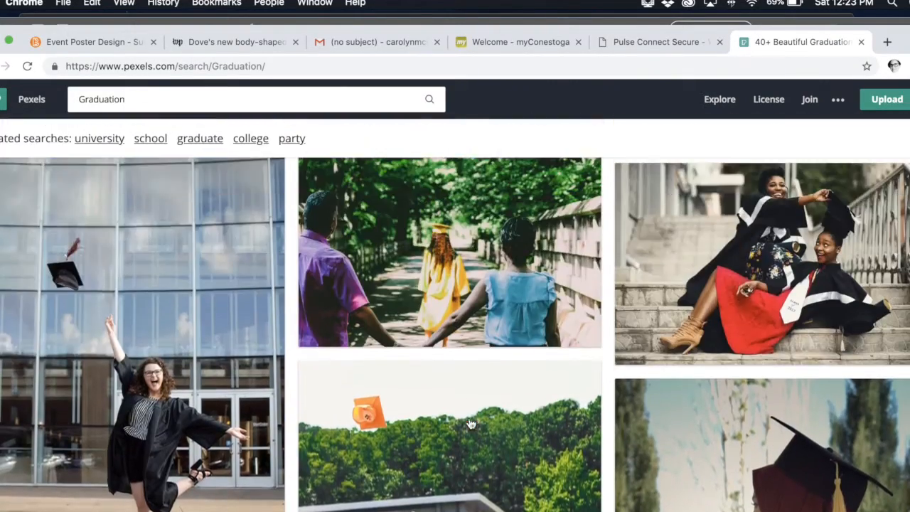
# - Download the Pexels photo of a graduating crowd tossing caps against a blue sky, and return to the search results
pyautogui.scroll(10, 469, 425)
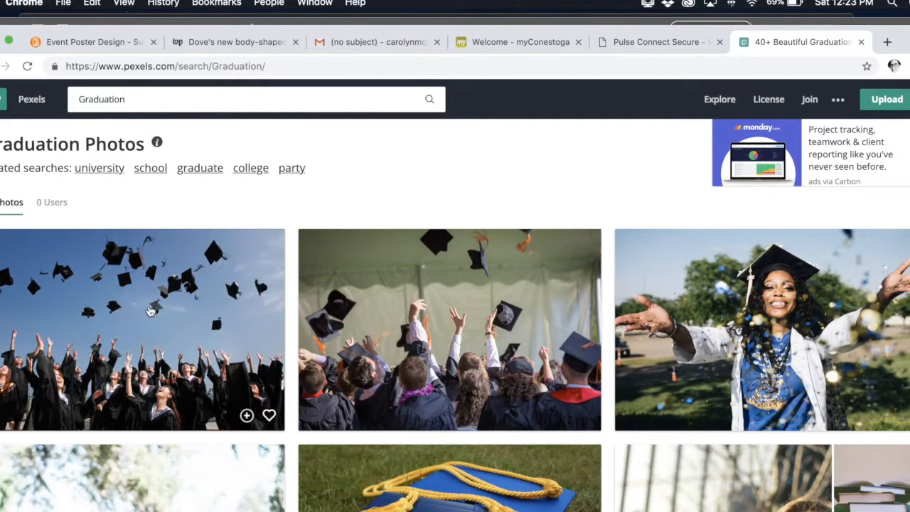
pyautogui.click(150, 311)
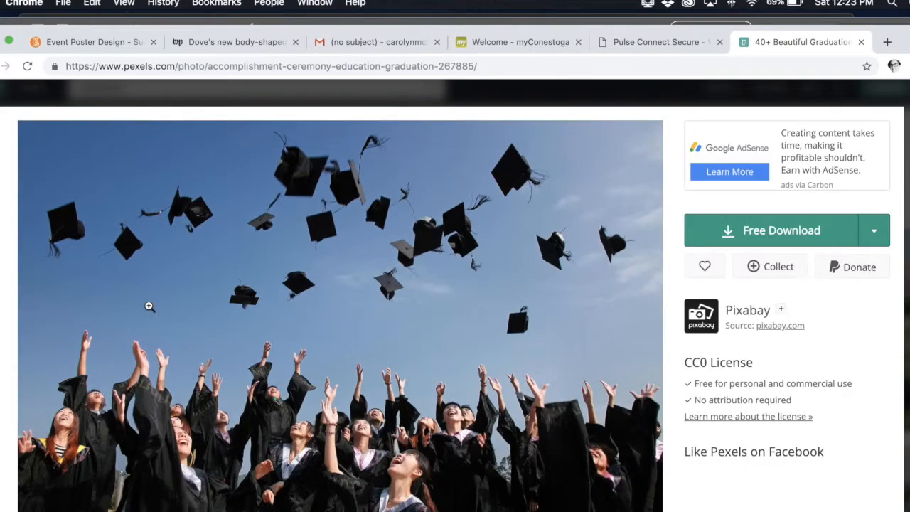
pyautogui.click(877, 231)
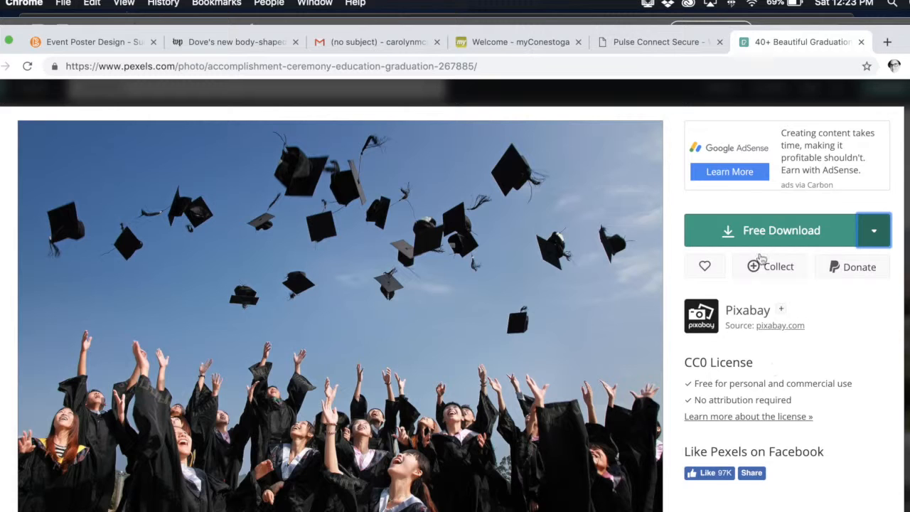
pyautogui.click(771, 235)
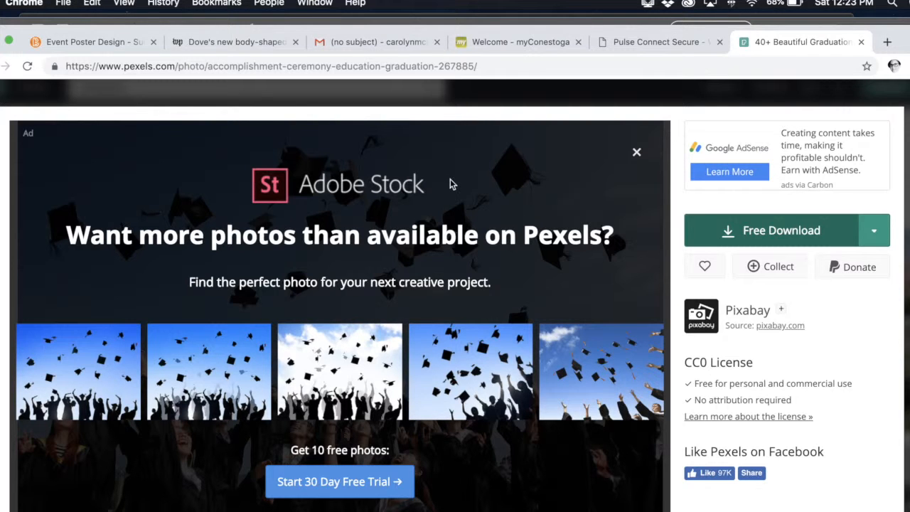
pyautogui.click(907, 235)
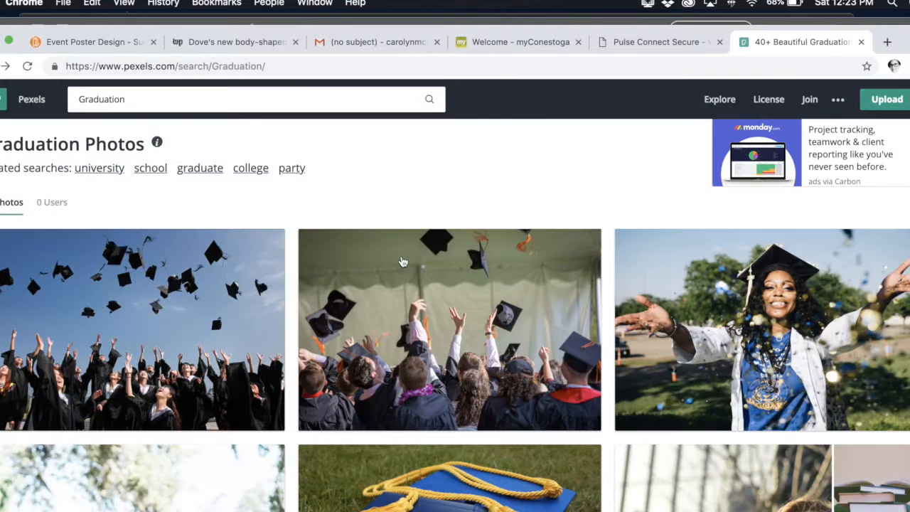
# - Find the portrait photo of a woman throwing her graduation cap and download it at the original 3914 x 5886 size
pyautogui.scroll(-4, 394, 348)
pyautogui.scroll(-8, 395, 348)
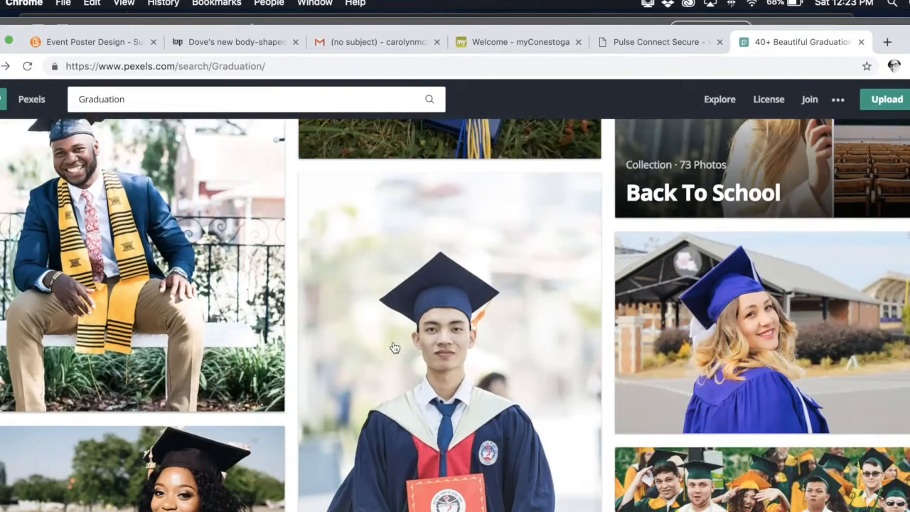
pyautogui.scroll(-3, 394, 347)
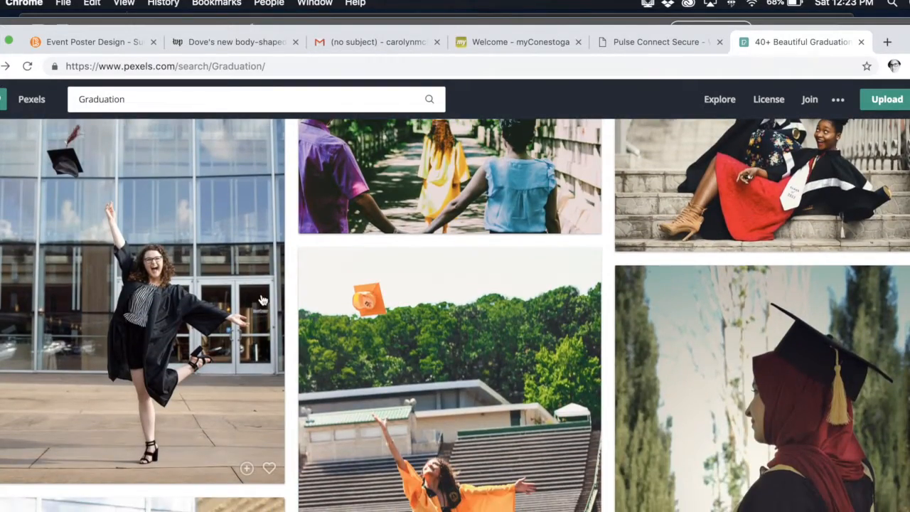
pyautogui.click(213, 292)
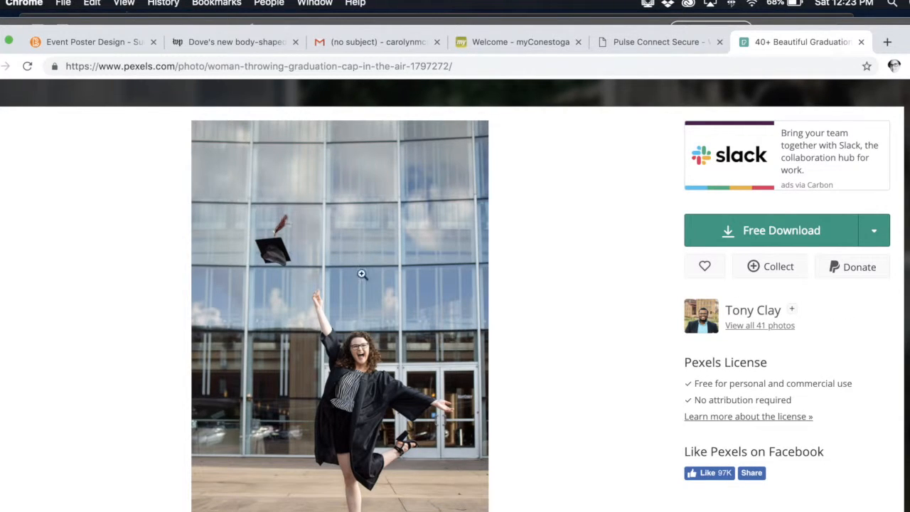
pyautogui.scroll(-1, 327, 426)
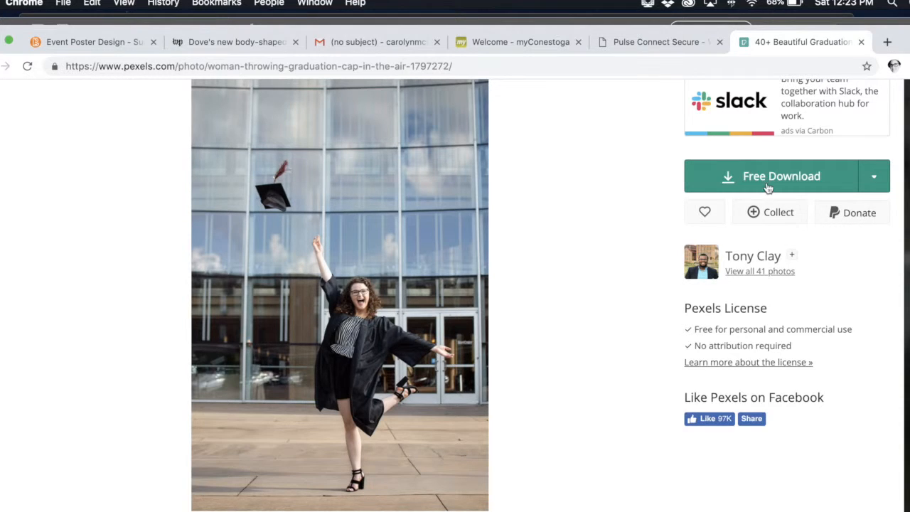
pyautogui.click(875, 178)
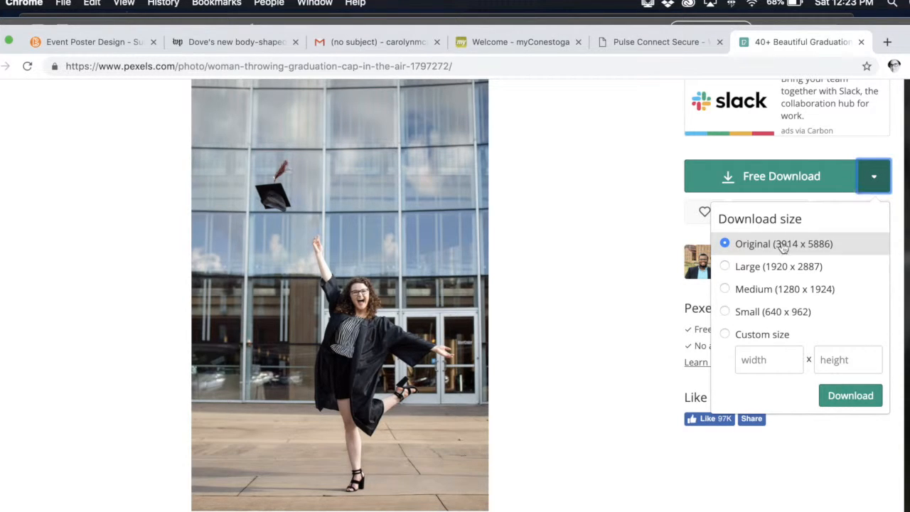
pyautogui.click(782, 178)
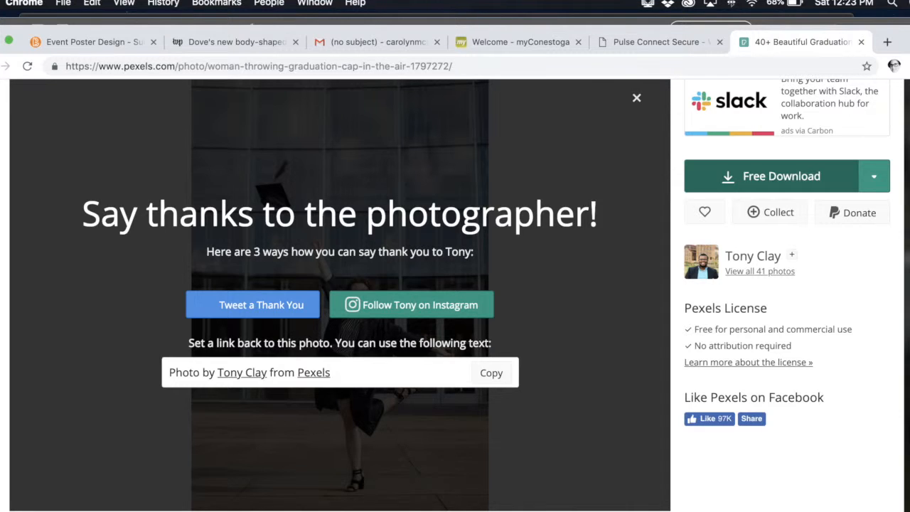
pyautogui.click(636, 99)
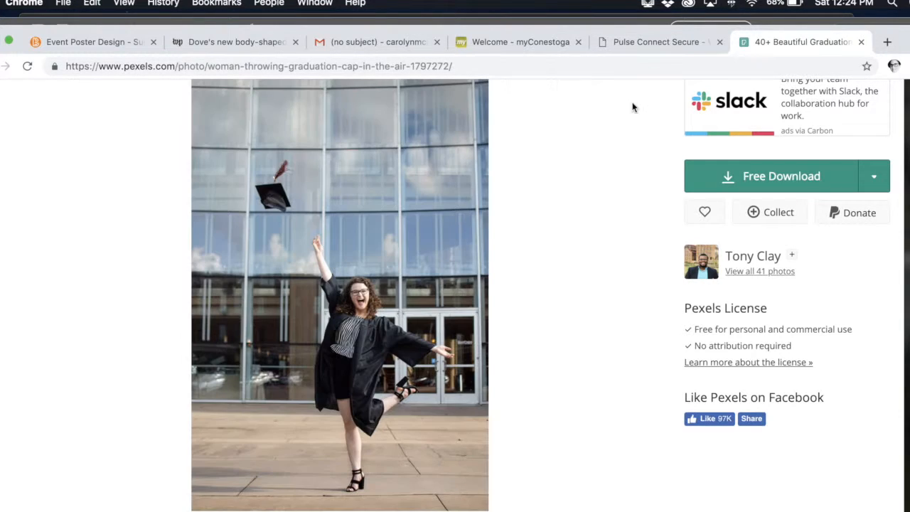
pyautogui.scroll(1, 424, 127)
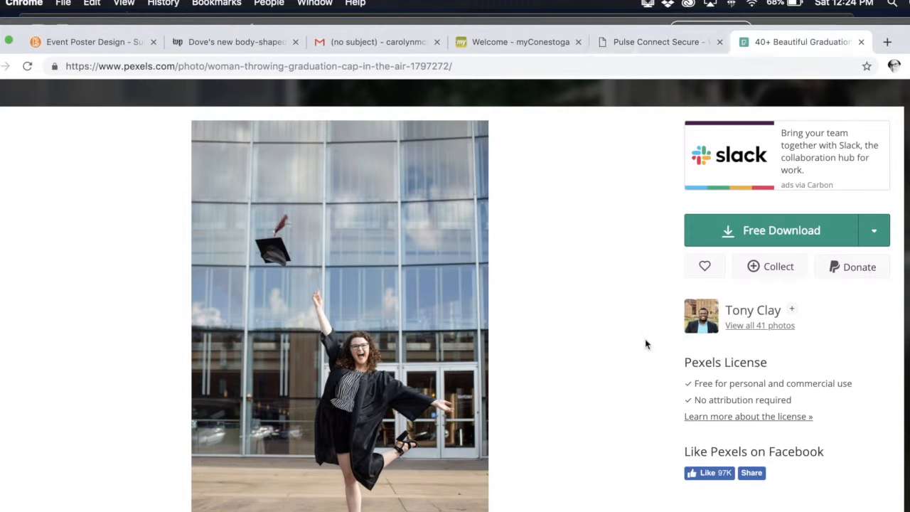
# - Switch to InDesign and select the empty graphic frame on the front cover panel
pyautogui.press('super+Tab')
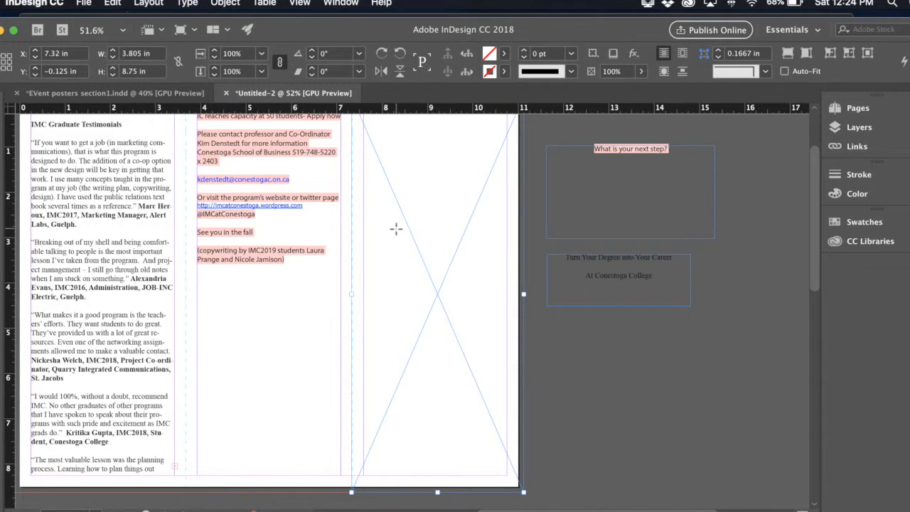
pyautogui.scroll(3, 397, 229)
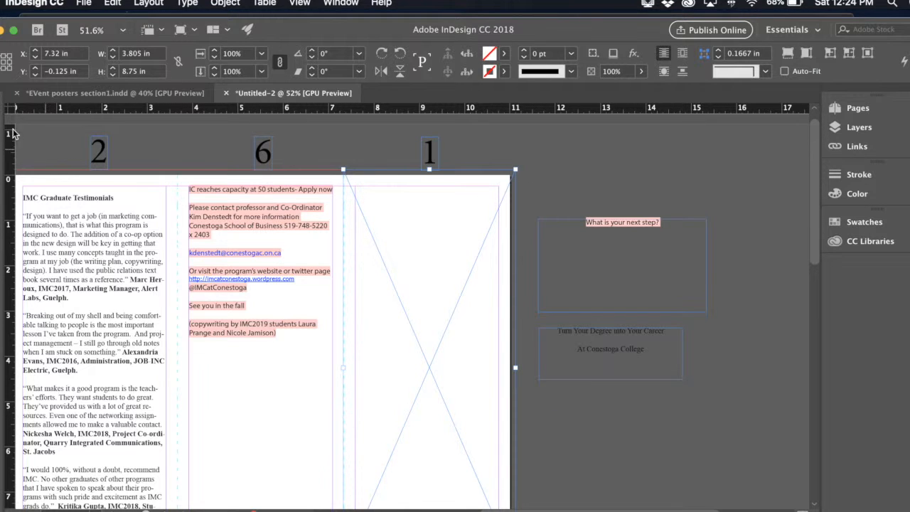
pyautogui.click(518, 189)
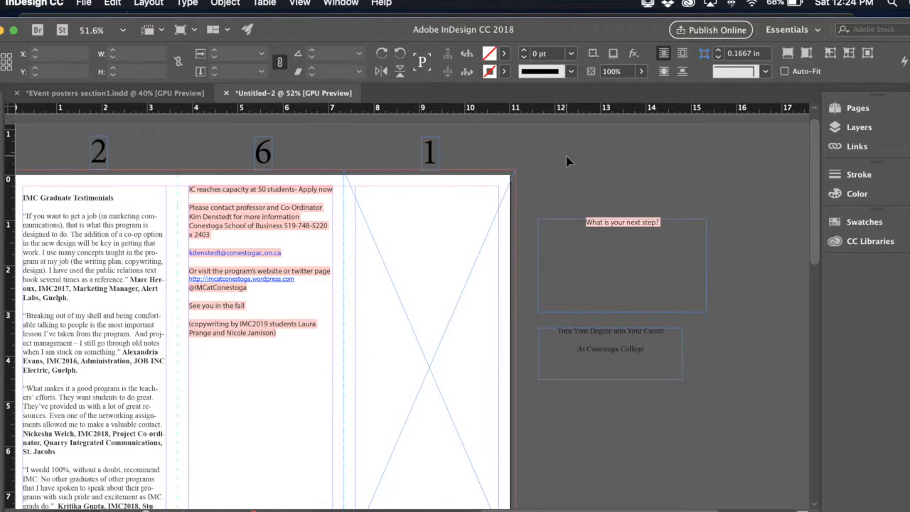
pyautogui.click(498, 202)
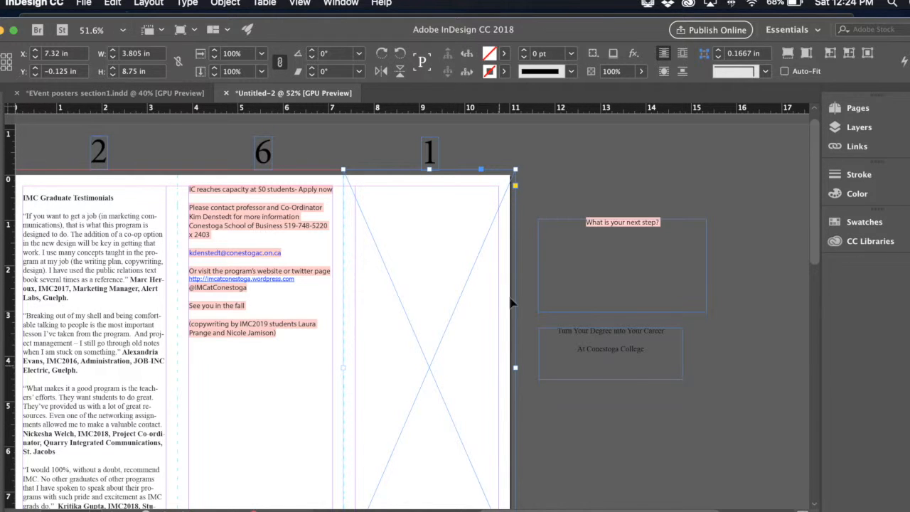
# - Place academy-accomplishment-celebrate-267885.jpg from Downloads into the front cover frame, grouping the files by Date Added to find it
pyautogui.click(84, 5)
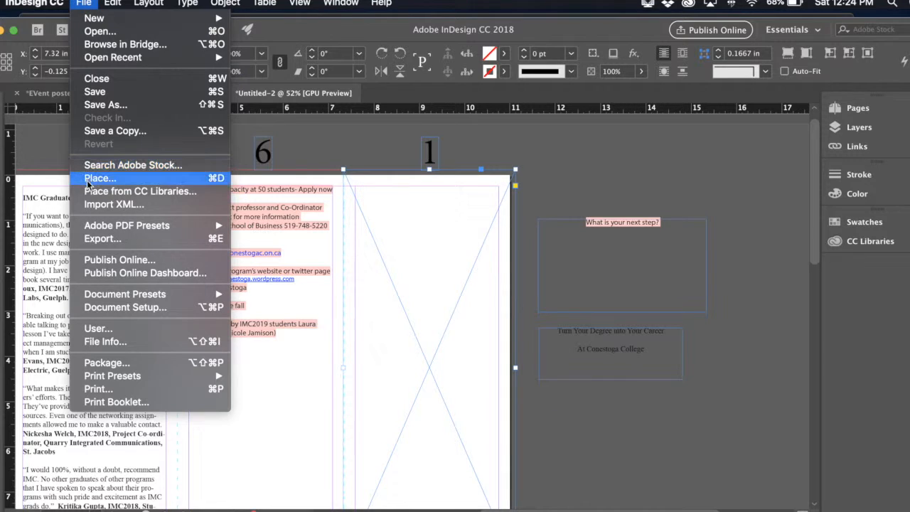
pyautogui.click(217, 180)
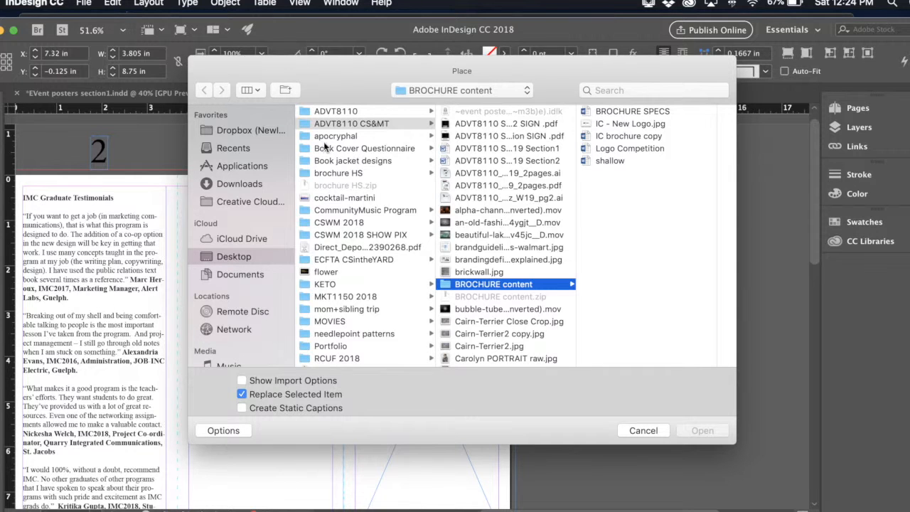
pyautogui.click(238, 184)
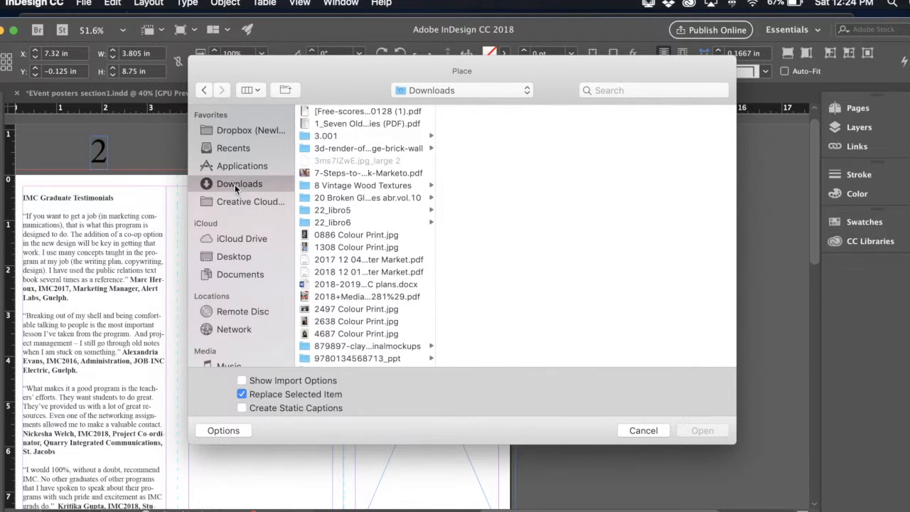
pyautogui.click(256, 91)
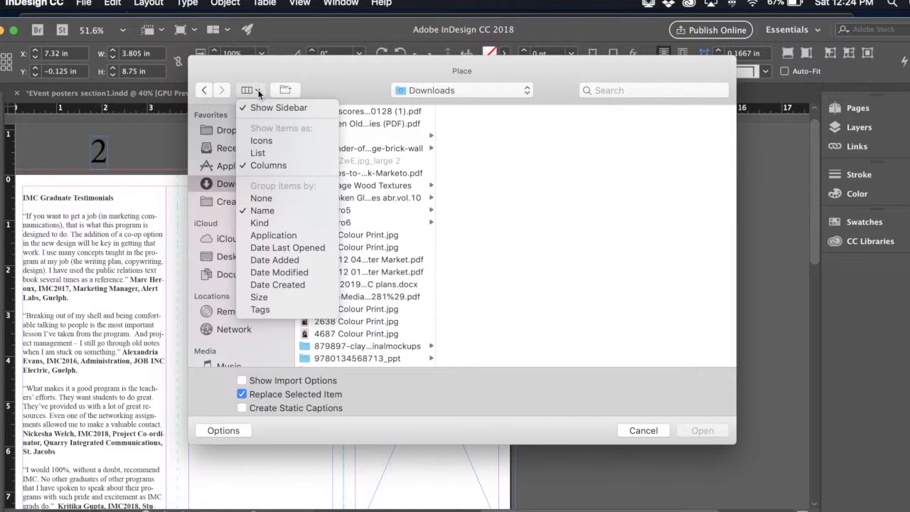
pyautogui.click(271, 260)
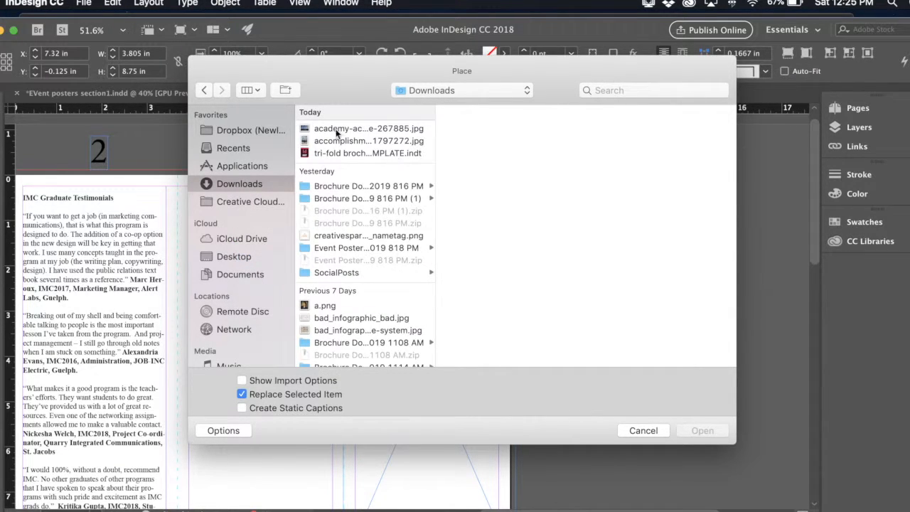
pyautogui.click(347, 139)
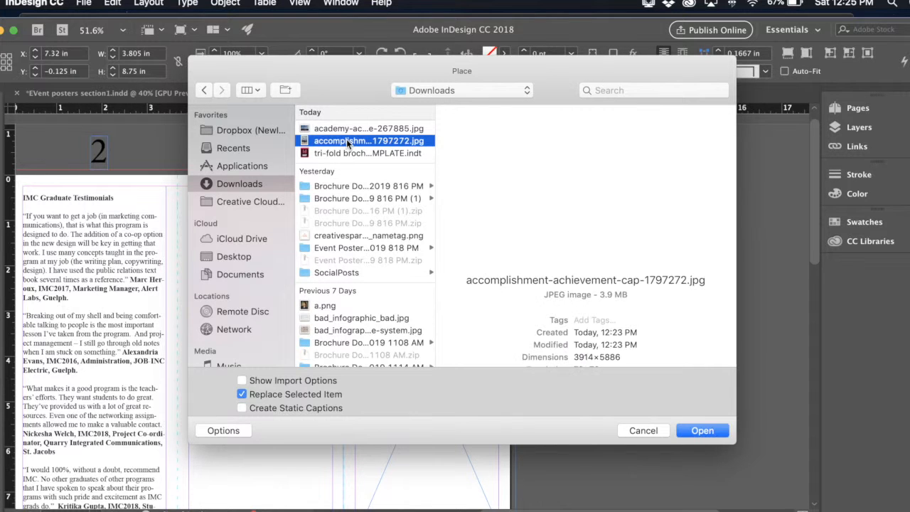
pyautogui.click(352, 130)
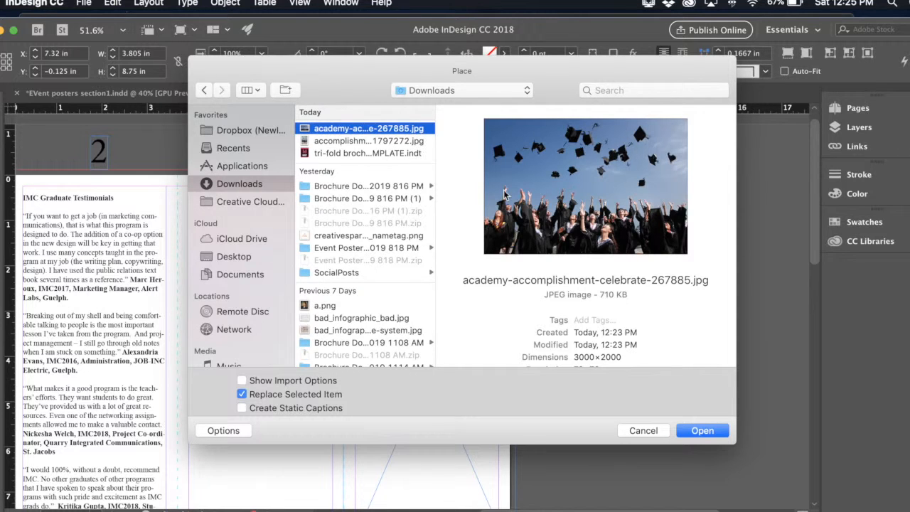
pyautogui.click(708, 433)
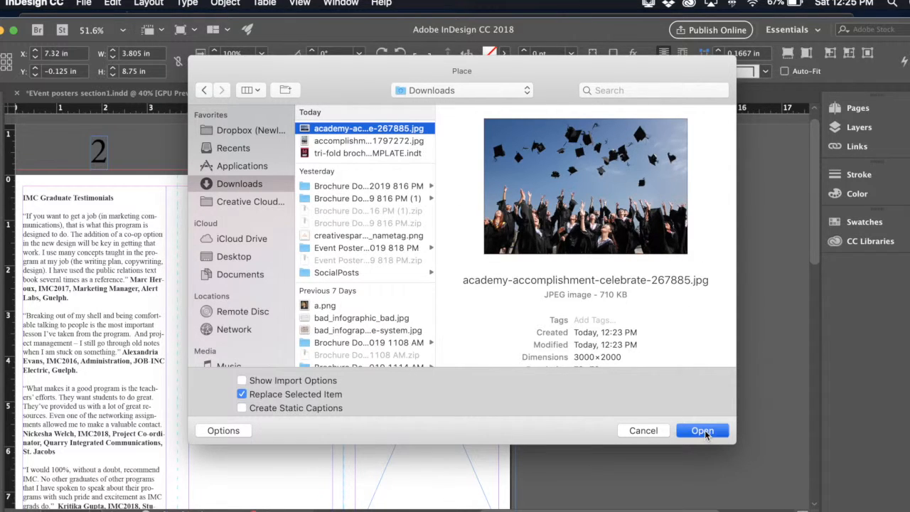
# - Fit the placed graduation photo proportionally inside the front cover frame
pyautogui.scroll(-5, 481, 416)
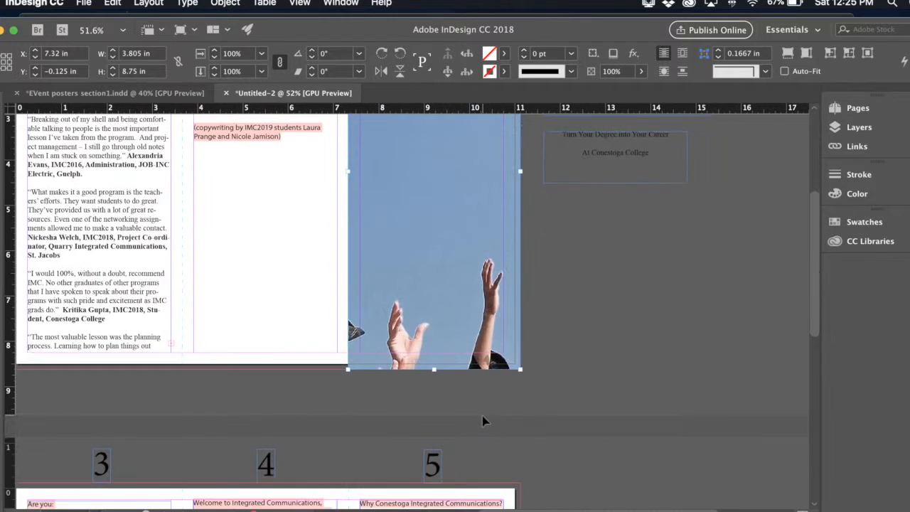
pyautogui.scroll(5, 482, 421)
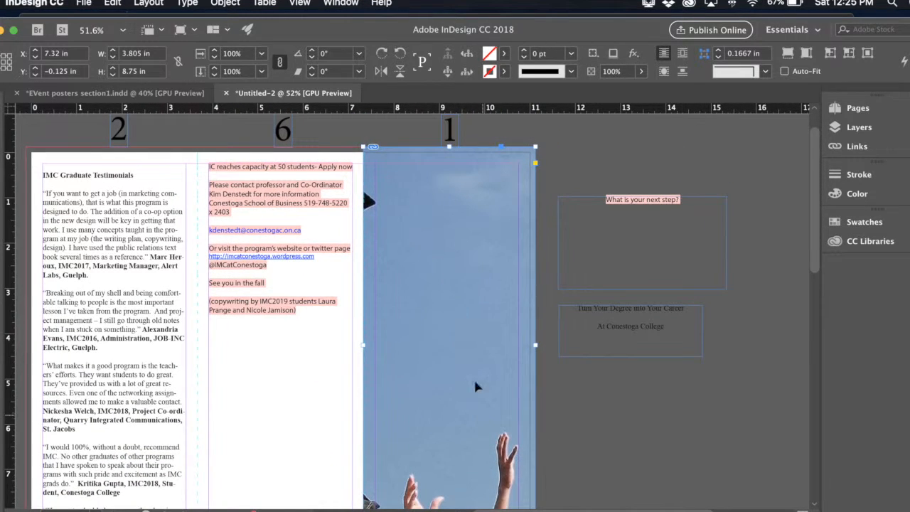
pyautogui.scroll(-3, 450, 400)
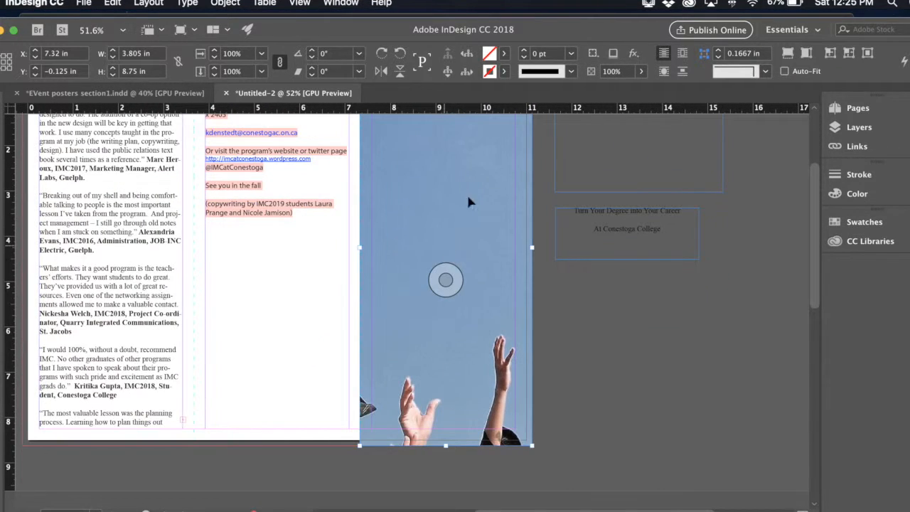
pyautogui.scroll(3, 489, 256)
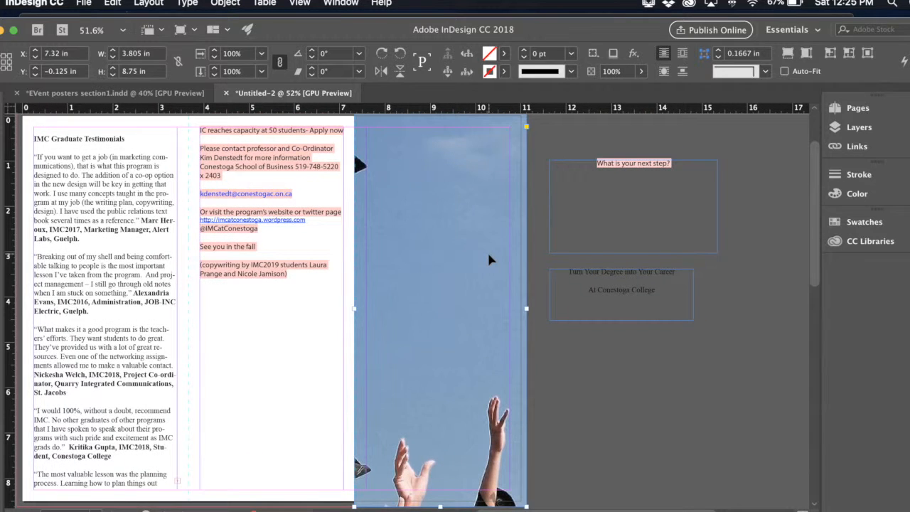
pyautogui.scroll(-1, 490, 246)
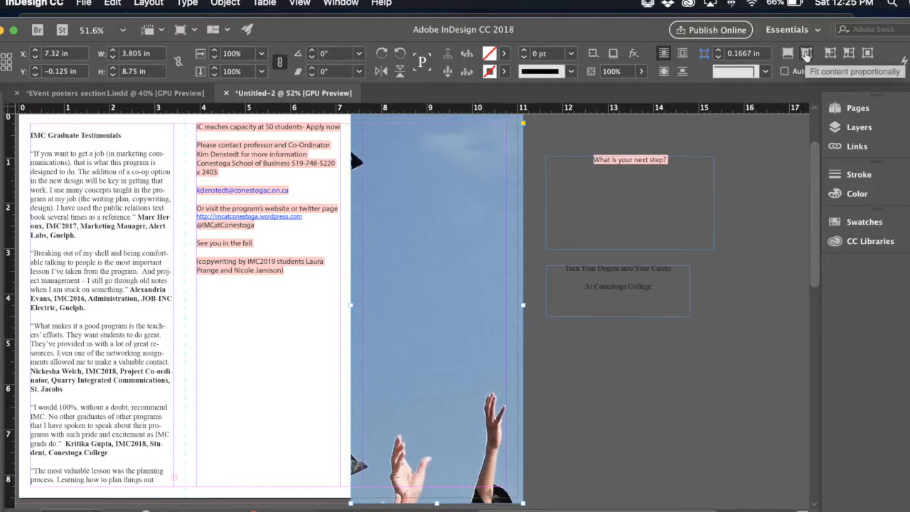
pyautogui.click(806, 54)
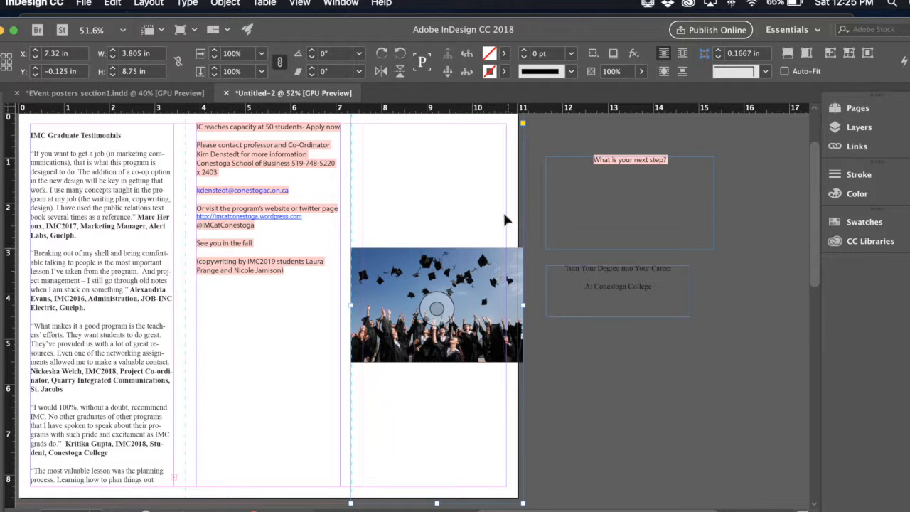
pyautogui.scroll(2, 457, 166)
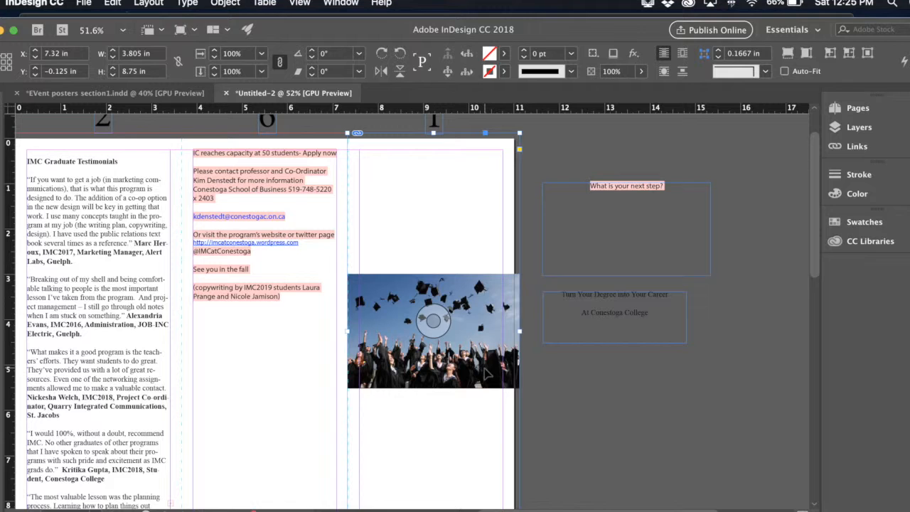
# - Fill the front cover frame proportionally with the graduation photo so it reaches the bleed edges
pyautogui.click(788, 54)
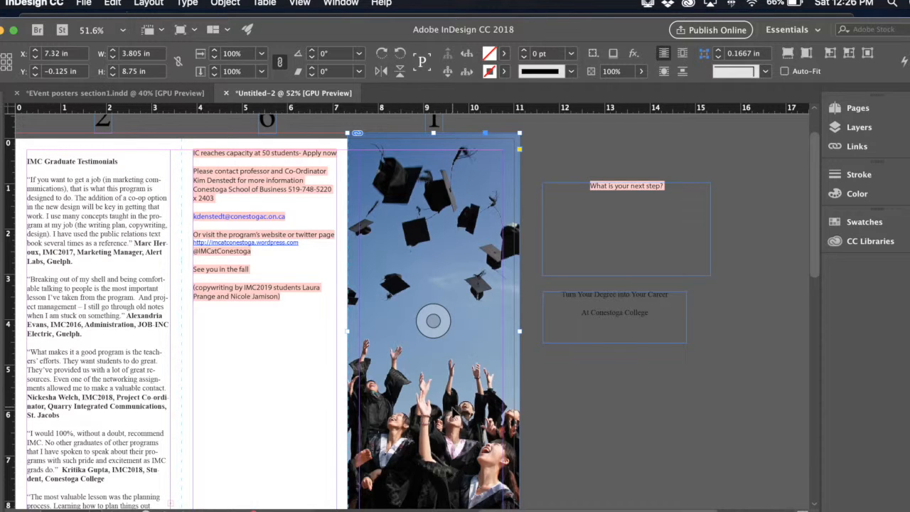
pyautogui.scroll(-2, 429, 299)
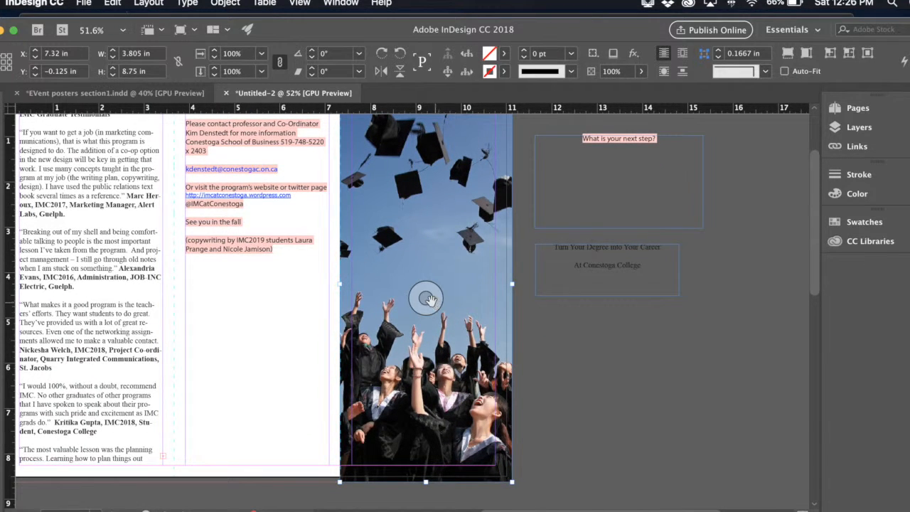
pyautogui.press('super+minus')
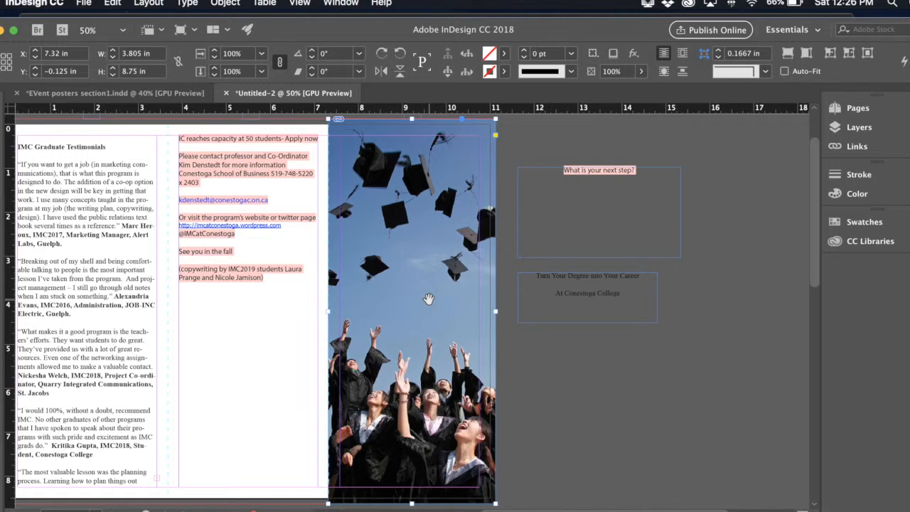
# - Try repositioning the graduation photo inside the front cover frame and resizing it to about 14.6 by 4.47 in
pyautogui.press('super+minus')
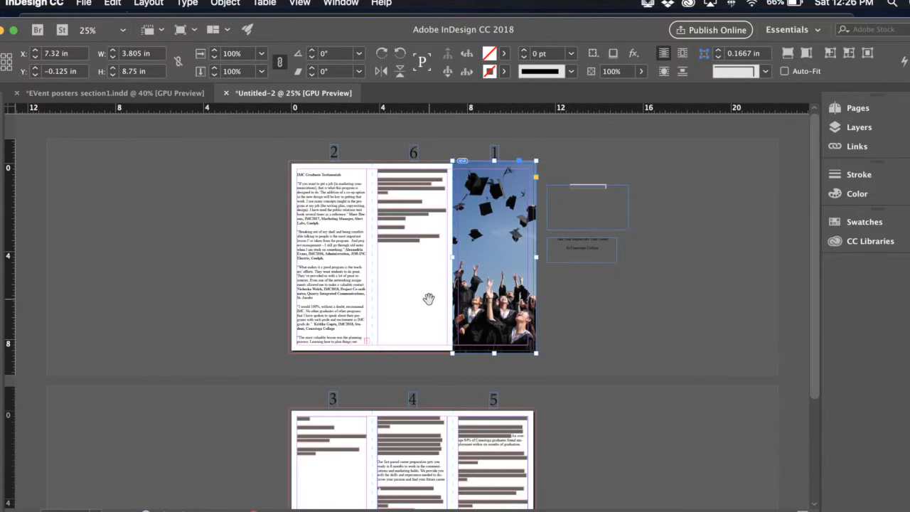
pyautogui.click(493, 257)
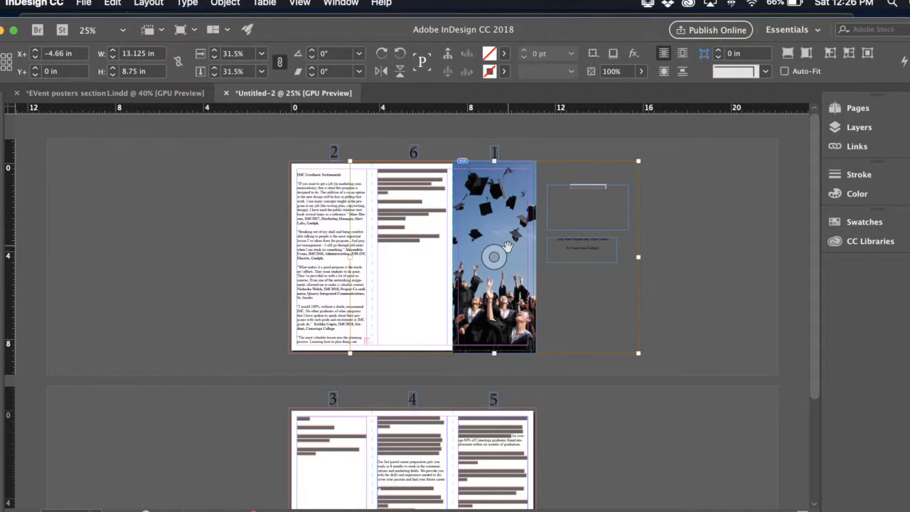
pyautogui.moveTo(494, 257); pyautogui.dragTo(443, 257)
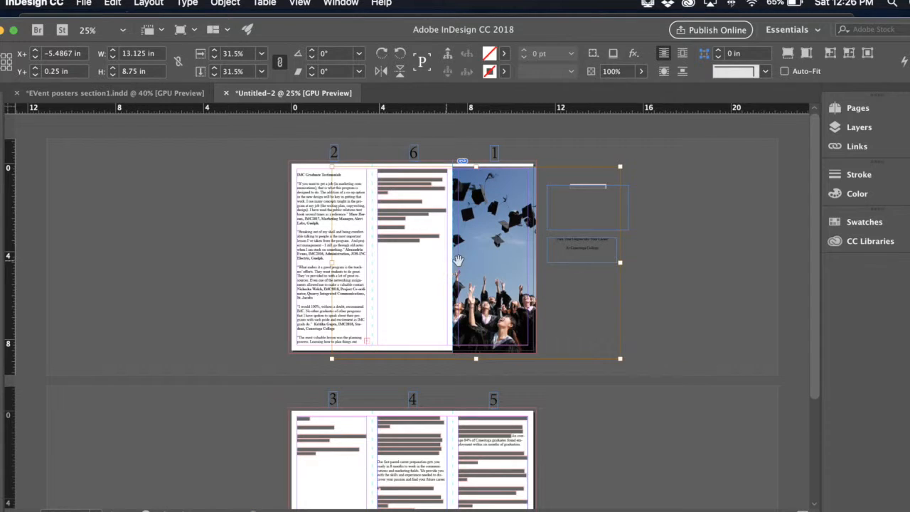
pyautogui.moveTo(620, 359); pyautogui.dragTo(652, 264)
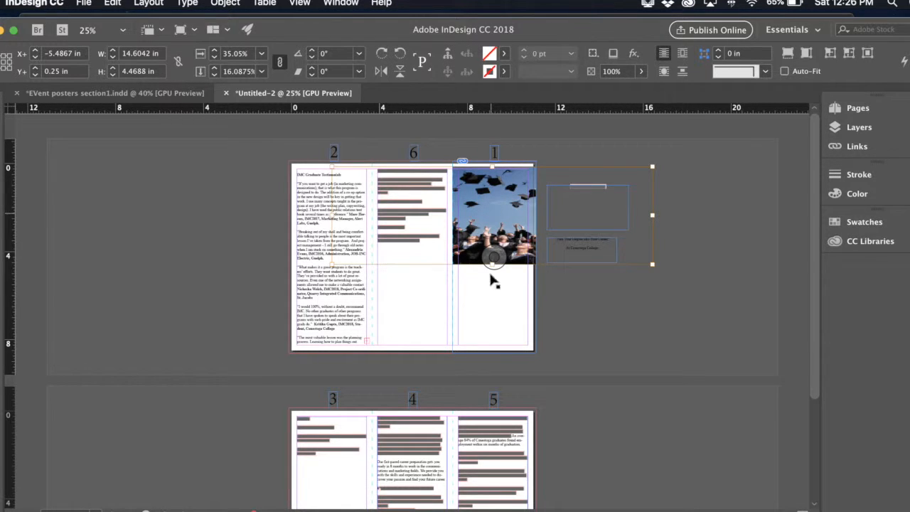
# - Refill the front cover frame proportionally with the graduation photo and deselect it
pyautogui.click(491, 300)
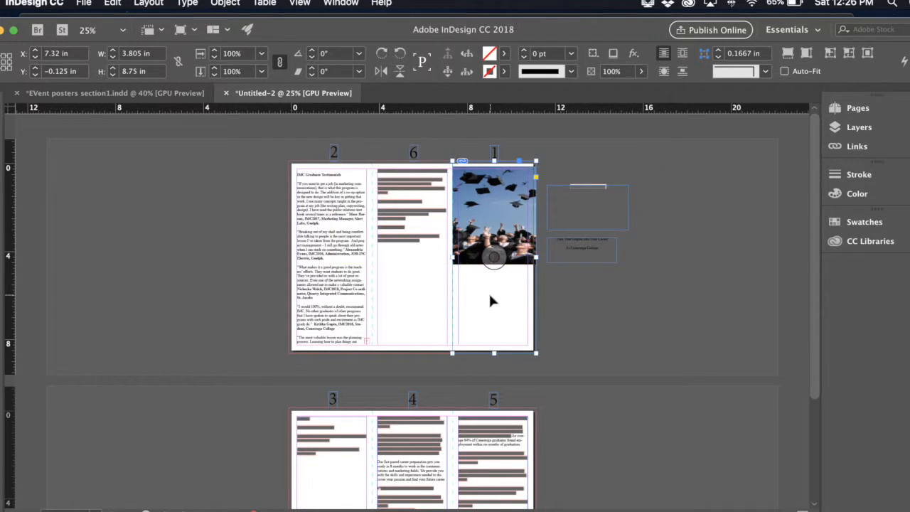
pyautogui.click(787, 55)
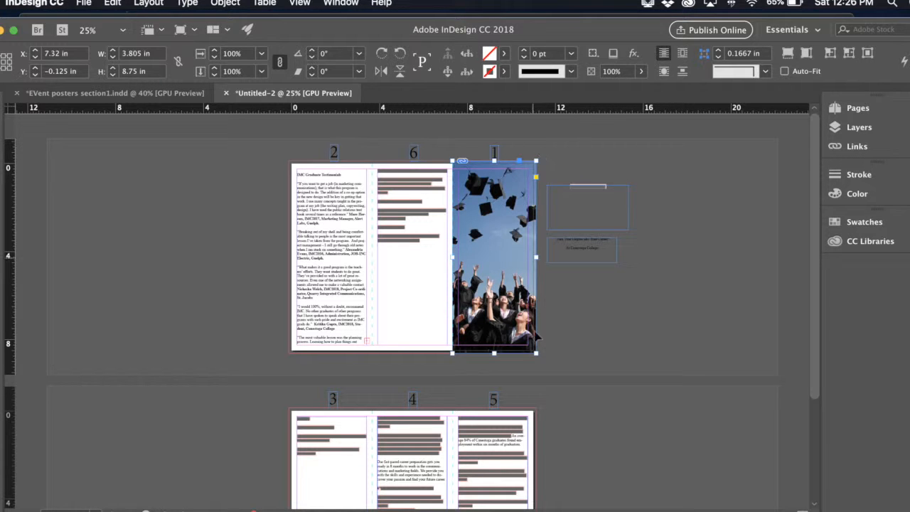
pyautogui.click(578, 339)
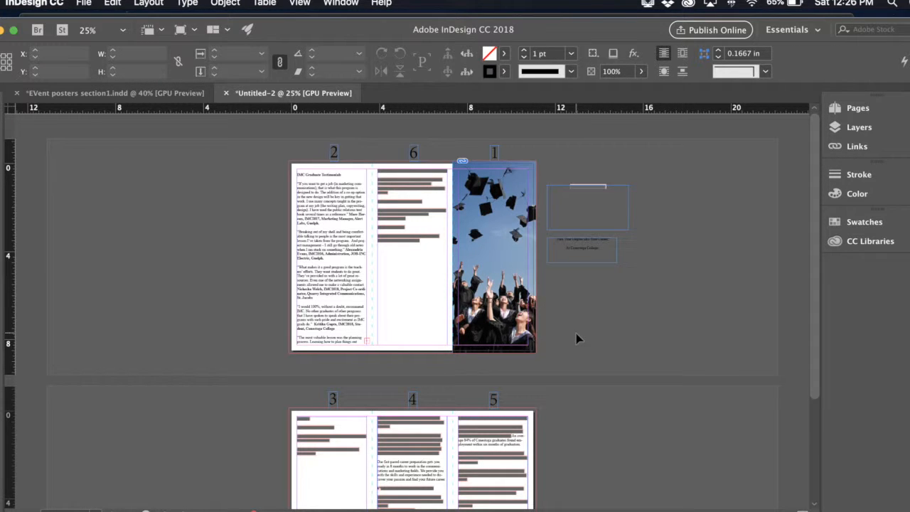
# - Enlarge the "What is your next step?" headline text on the pasteboard to 40 pt
pyautogui.press('super+0')
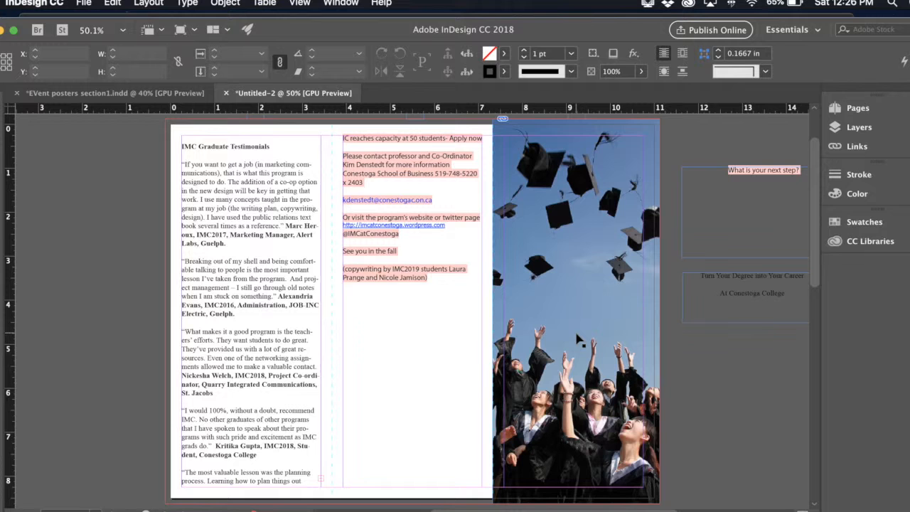
pyautogui.hscroll(3, 569, 339)
pyautogui.scroll(1, 566, 339)
pyautogui.scroll(-1, 566, 339)
pyautogui.hscroll(1, 567, 339)
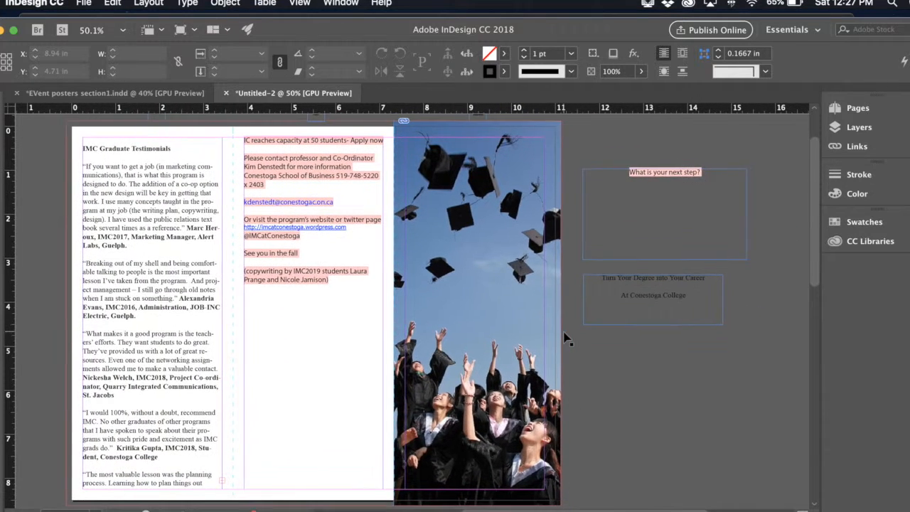
pyautogui.click(709, 172)
pyautogui.doubleClick(709, 173)
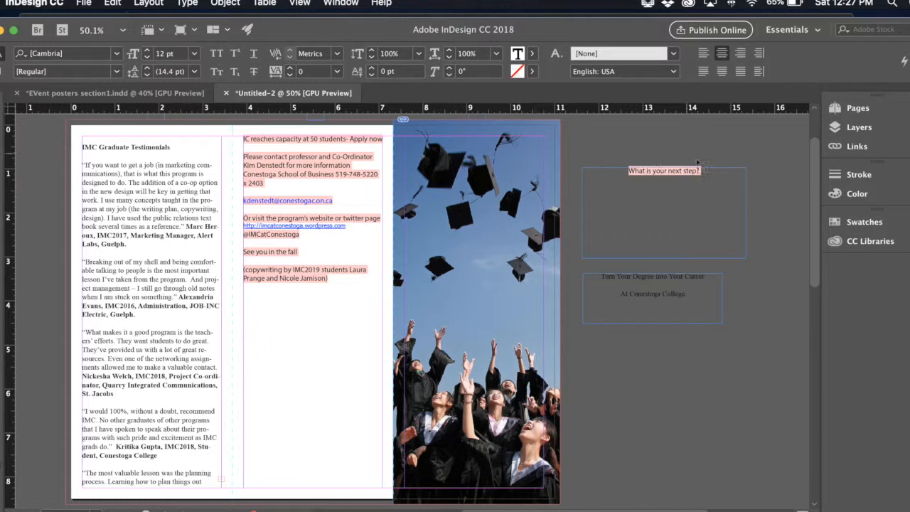
pyautogui.moveTo(701, 171); pyautogui.dragTo(620, 168)
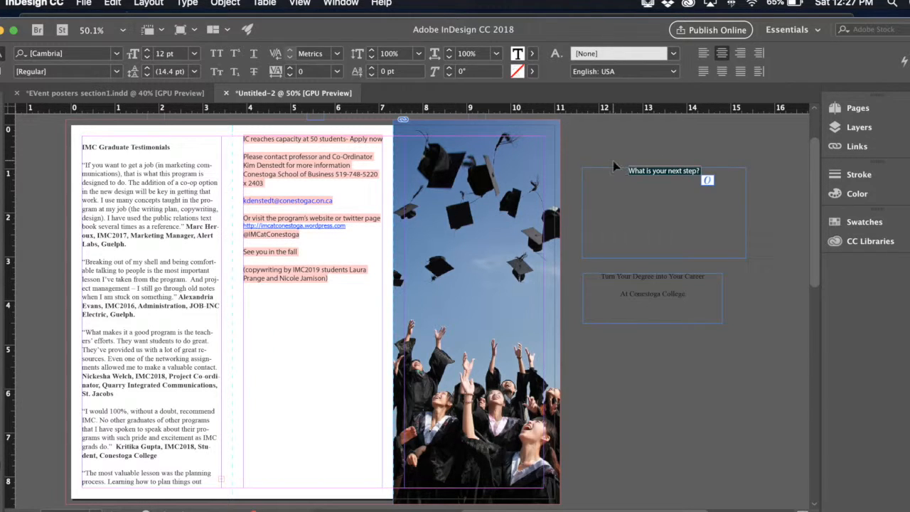
pyautogui.press('super+shift+period')
pyautogui.press('super+shift+period')
pyautogui.press('super+shift+period')
pyautogui.press('super+shift+period')
pyautogui.press('super+shift+period')
pyautogui.press('super+shift+period')
pyautogui.press('super+shift+period')
pyautogui.press('super+shift+period')
pyautogui.press('super+shift+period')
pyautogui.press('super+shift+period')
pyautogui.press('super+shift+period')
pyautogui.press('super+shift+period')
pyautogui.press('super+shift+period')
pyautogui.press('super+shift+period')
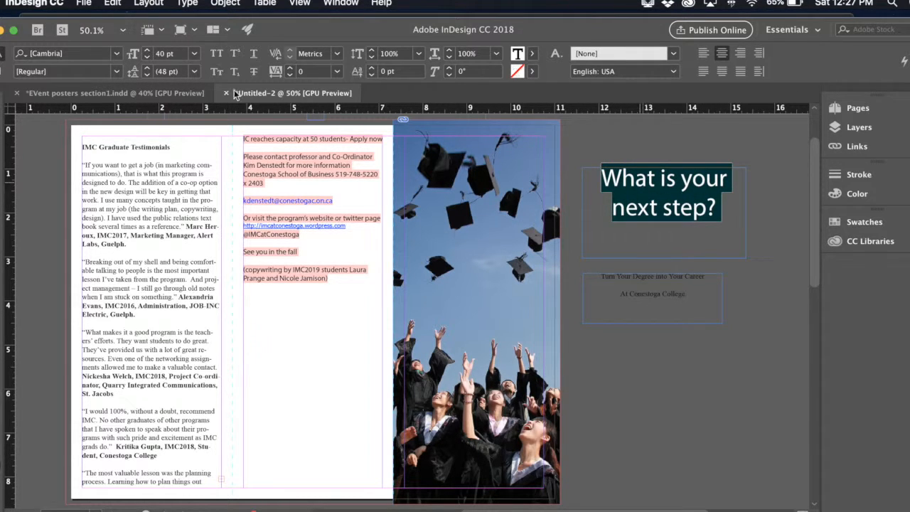
# - Set the headline in Milasian Circa Bold PERSONAL and break the line before "next"
pyautogui.click(118, 55)
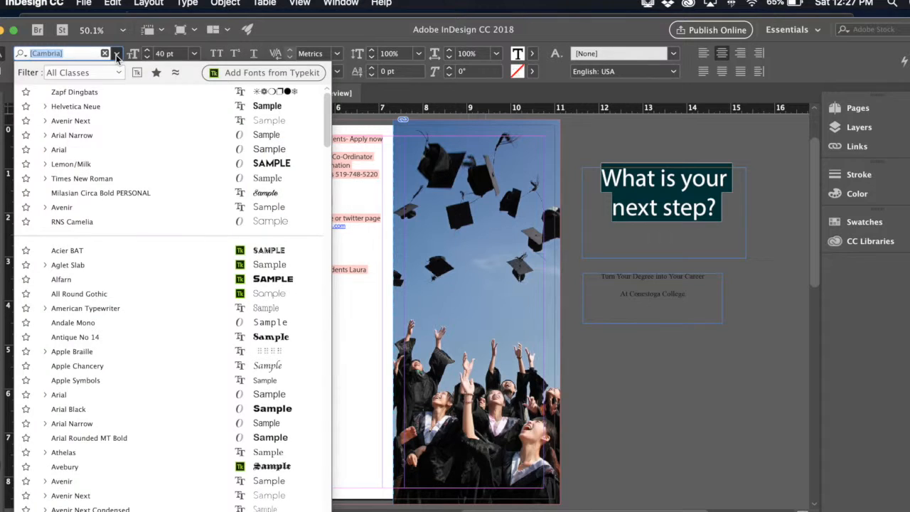
pyautogui.click(217, 193)
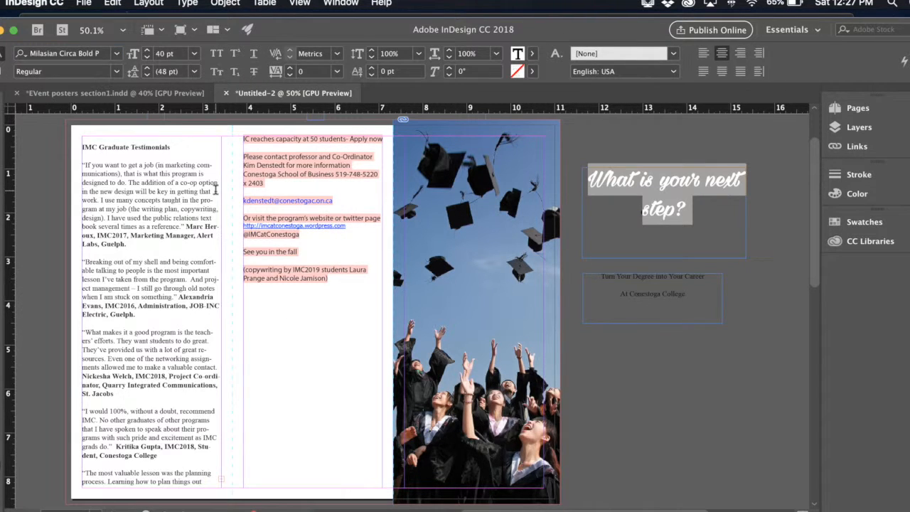
pyautogui.click(705, 184)
pyautogui.press('Return')
pyautogui.press('super+a')
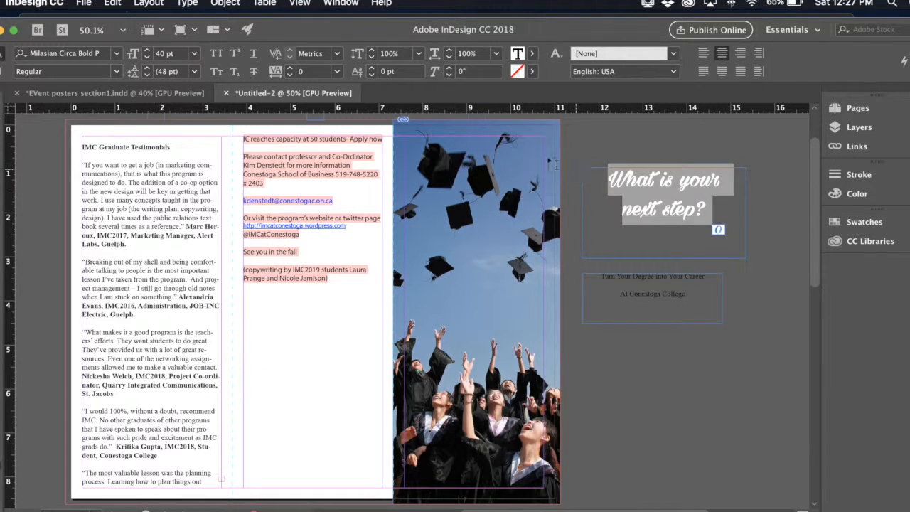
pyautogui.press('Escape')
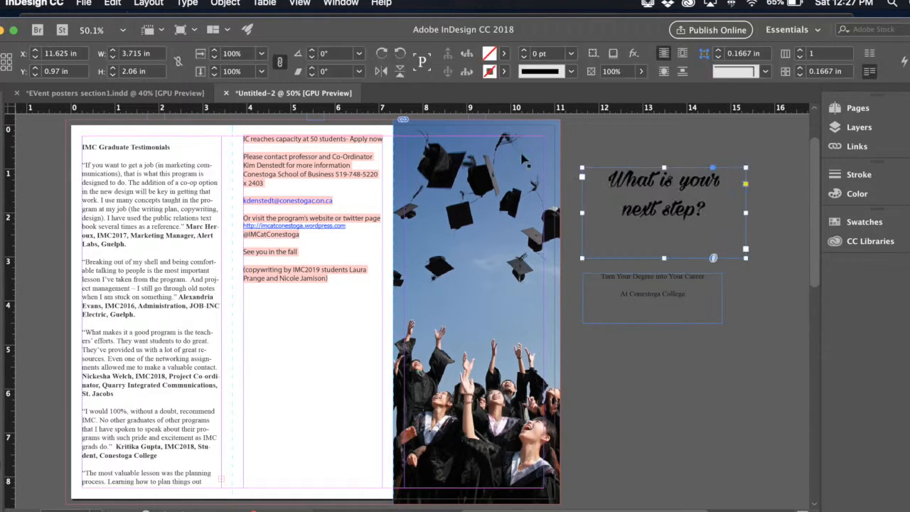
# - Move the headline frame onto the front cover and narrow it to about 3.17 in so it fits between the margins
pyautogui.moveTo(521, 200); pyautogui.dragTo(502, 201)
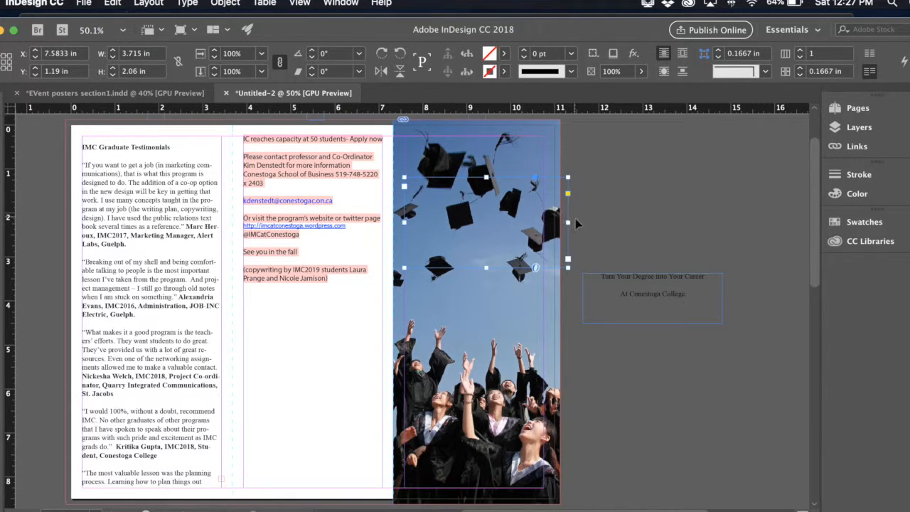
pyautogui.moveTo(568, 223); pyautogui.dragTo(546, 223)
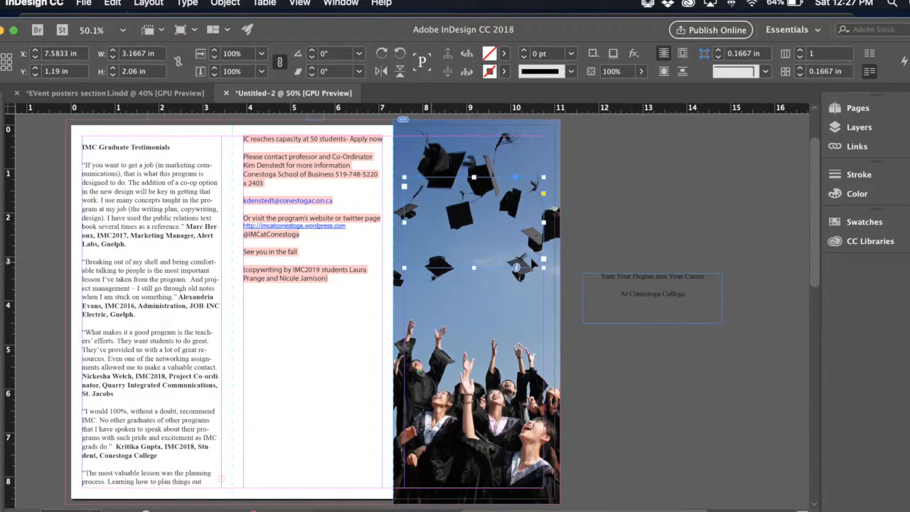
# - Bring the headline frame to the front, above the graduation photo
pyautogui.rightClick(497, 220)
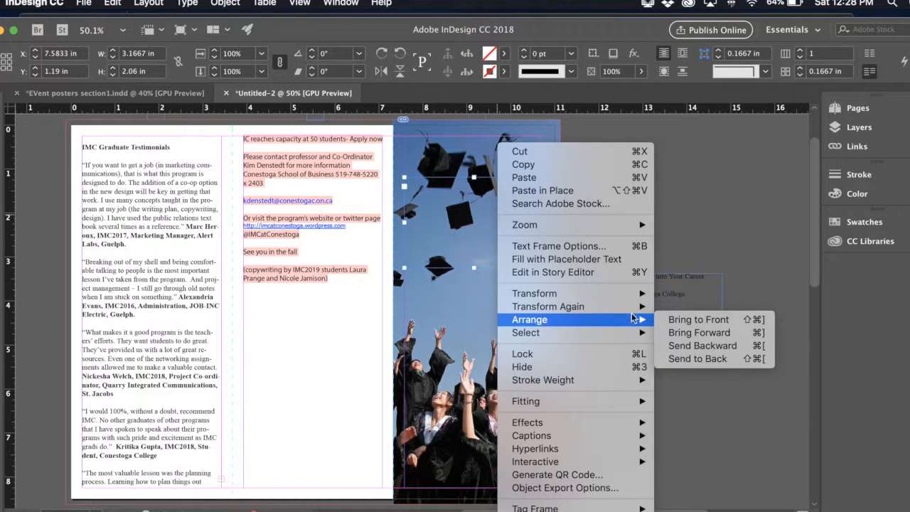
pyautogui.moveTo(635, 321)
pyautogui.click(687, 320)
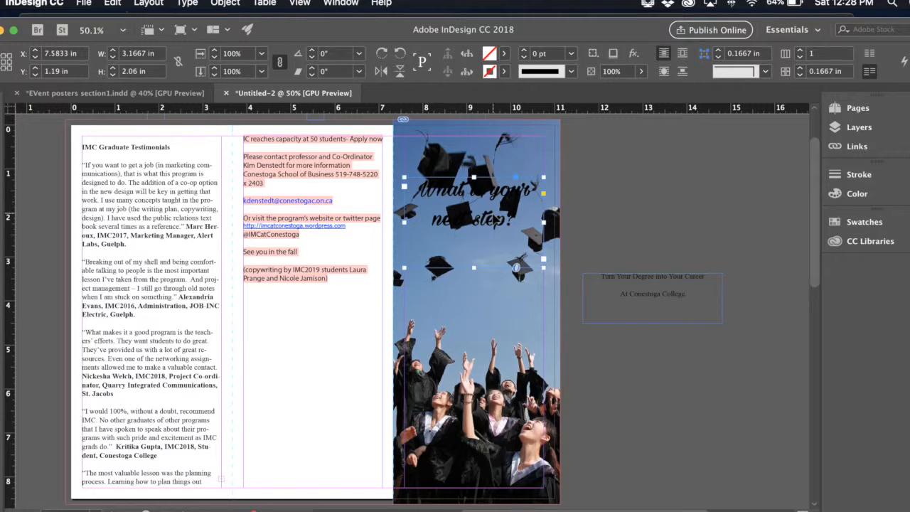
# - Adjust the headline frame's upper and lower edges so it starts at about Y 2.01 in and is about 1.46 in high
pyautogui.moveTo(474, 177); pyautogui.dragTo(474, 154)
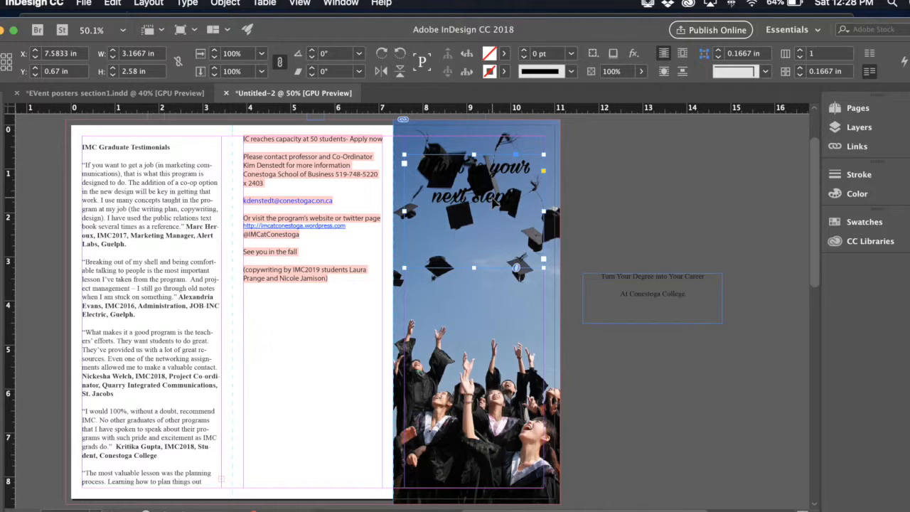
pyautogui.moveTo(474, 267)
pyautogui.mouseDown()
pyautogui.moveTo(473, 234)
pyautogui.moveTo(474, 277)
pyautogui.mouseUp()
pyautogui.moveTo(474, 153); pyautogui.dragTo(473, 213)
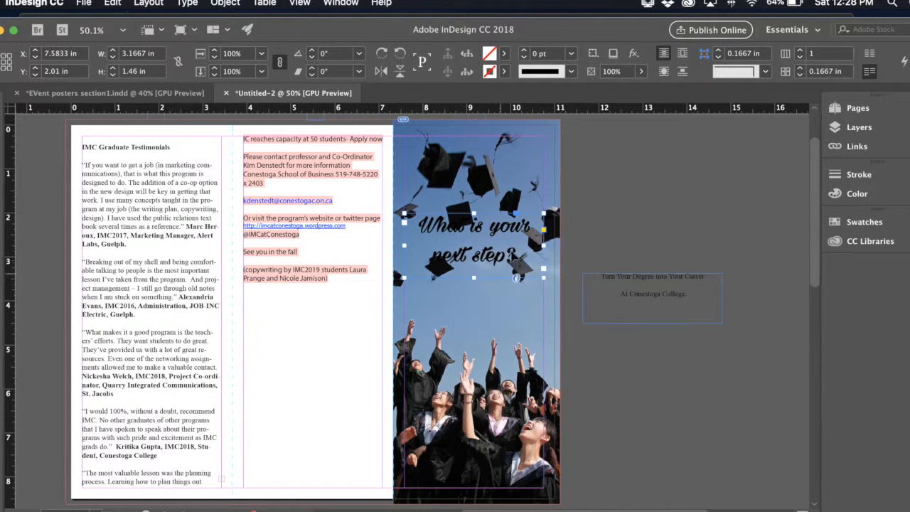
# - Enlarge the front cover headline text to 50 pt
pyautogui.doubleClick(514, 257)
pyautogui.moveTo(524, 264); pyautogui.dragTo(400, 229)
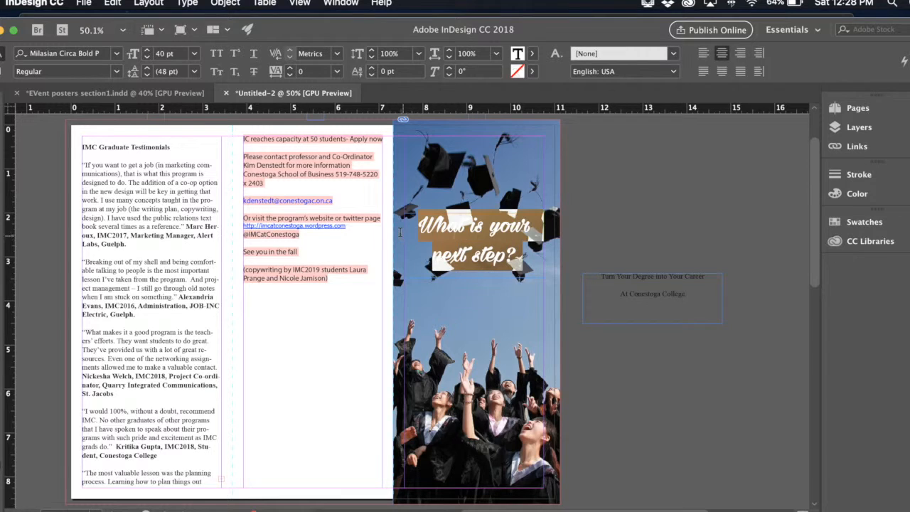
pyautogui.press('super+shift+period')
pyautogui.press('super+shift+period')
pyautogui.press('super+shift+period')
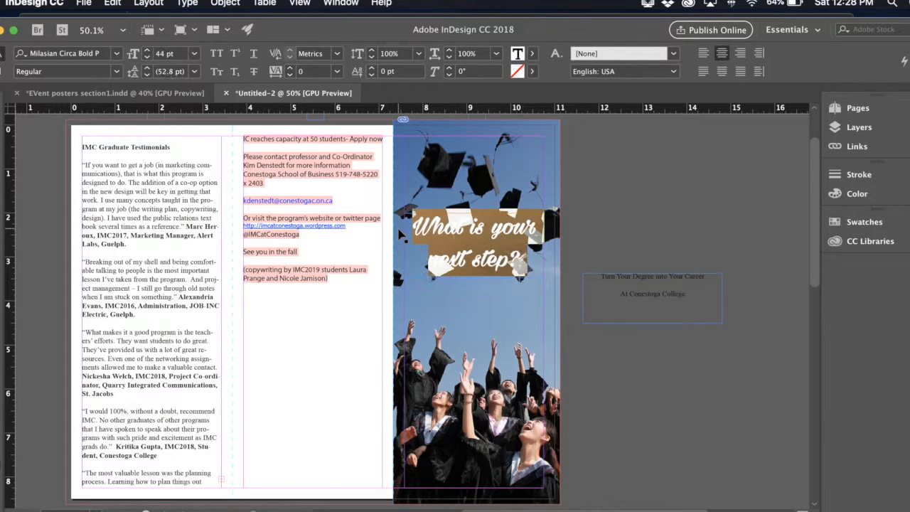
pyautogui.press('super+shift+period')
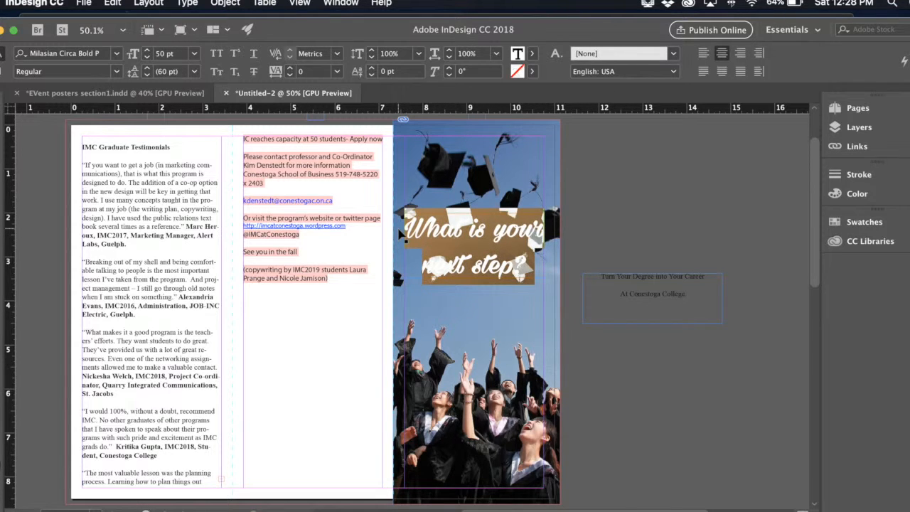
# - Reduce the leading of the headline's second line, "next step?", to 47 pt
pyautogui.click(470, 268)
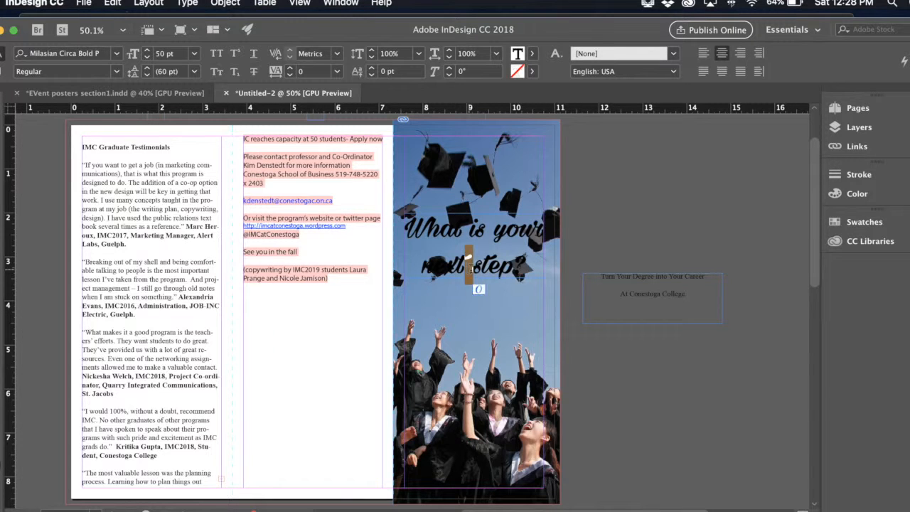
pyautogui.moveTo(532, 266); pyautogui.dragTo(422, 264)
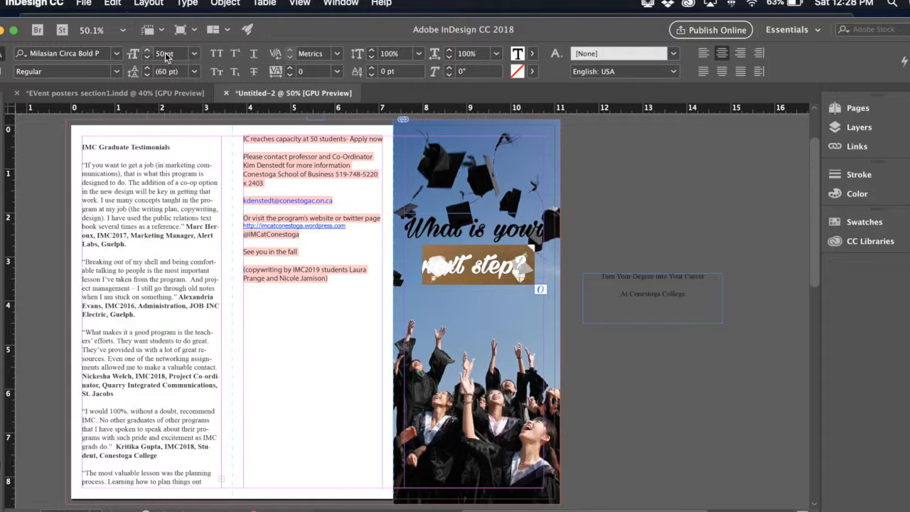
pyautogui.click(147, 74)
pyautogui.click(147, 74)
pyautogui.click(147, 75)
pyautogui.click(147, 74)
pyautogui.click(147, 75)
pyautogui.click(147, 75)
pyautogui.click(147, 74)
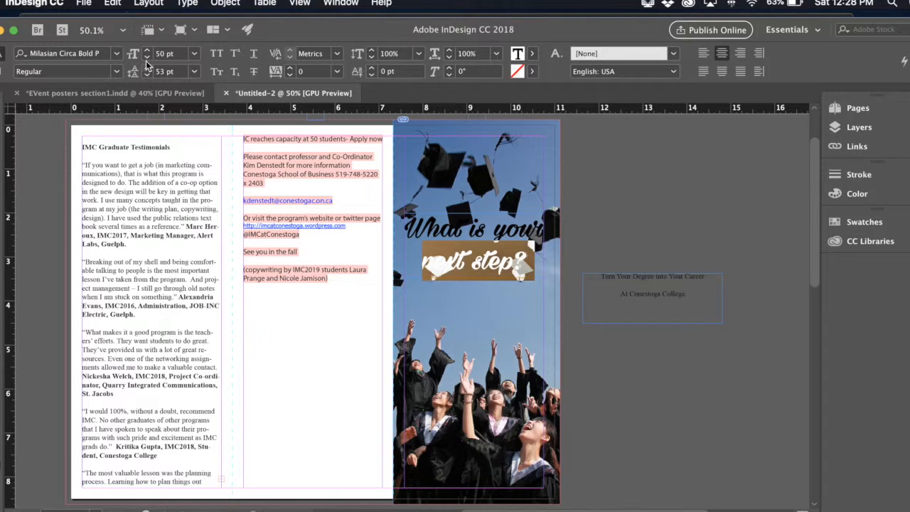
pyautogui.click(147, 74)
pyautogui.click(147, 74)
pyautogui.click(146, 74)
pyautogui.click(147, 74)
pyautogui.click(146, 74)
pyautogui.click(147, 74)
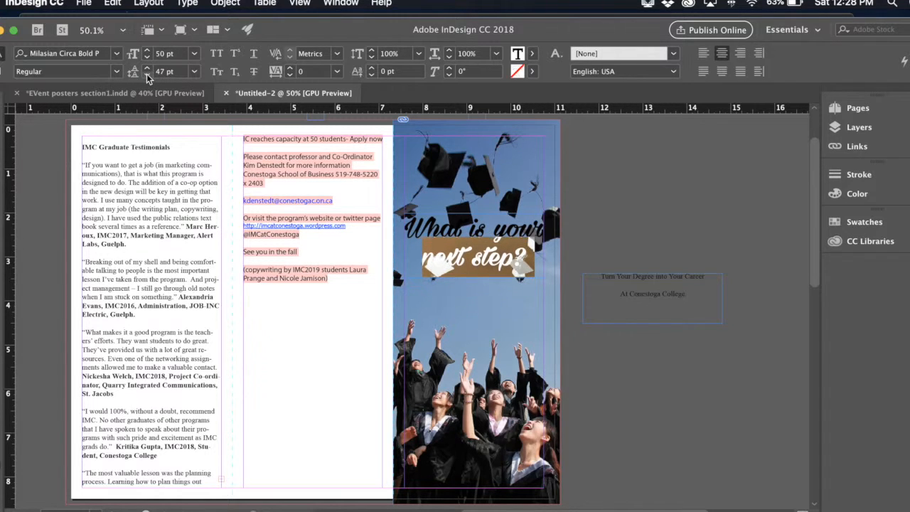
# - Color the entire front cover headline with the [Paper] swatch, then deselect it and collapse the swatches
pyautogui.click(501, 258)
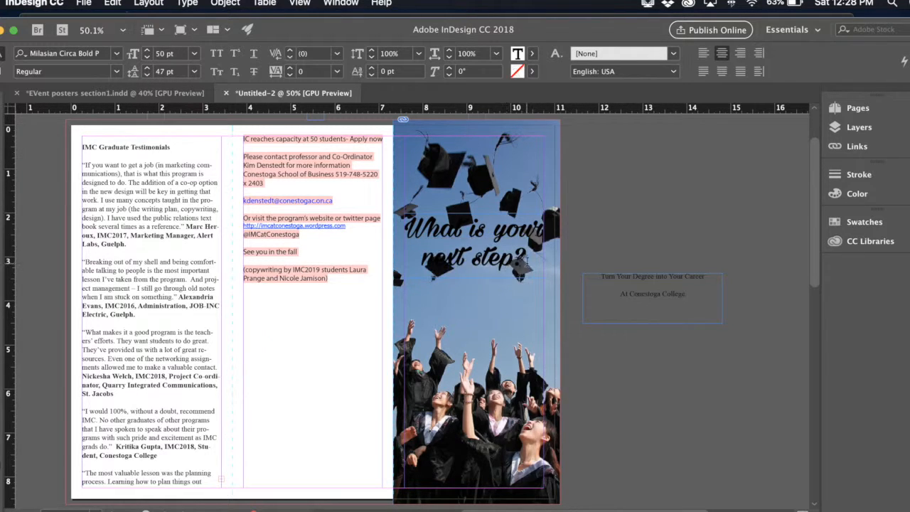
pyautogui.press('super+a')
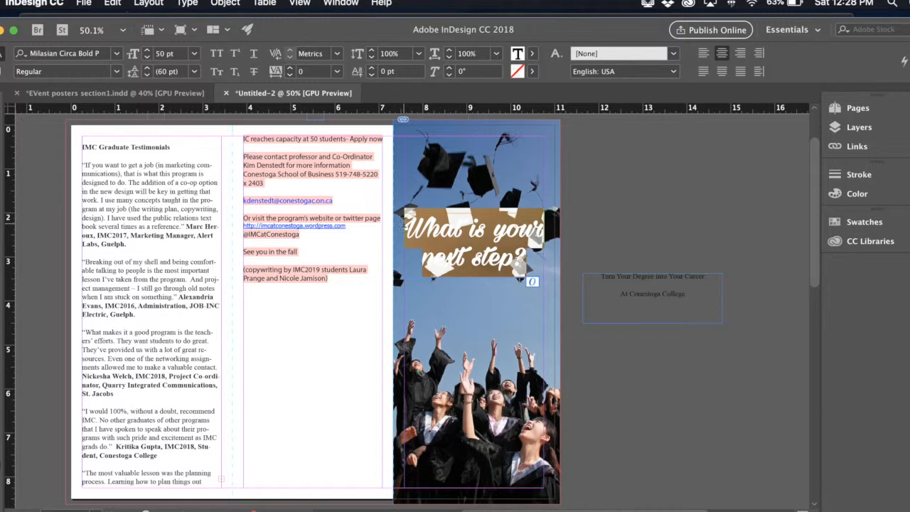
pyautogui.click(860, 222)
pyautogui.click(699, 290)
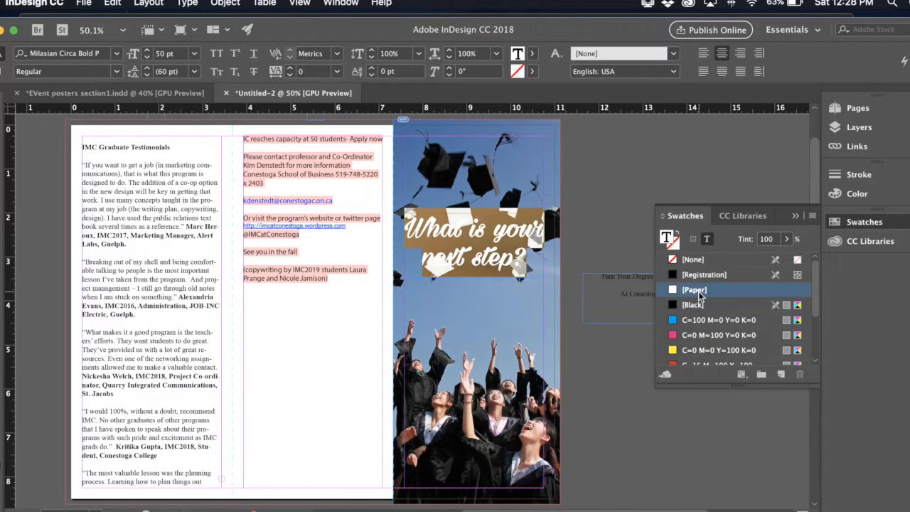
pyautogui.click(600, 226)
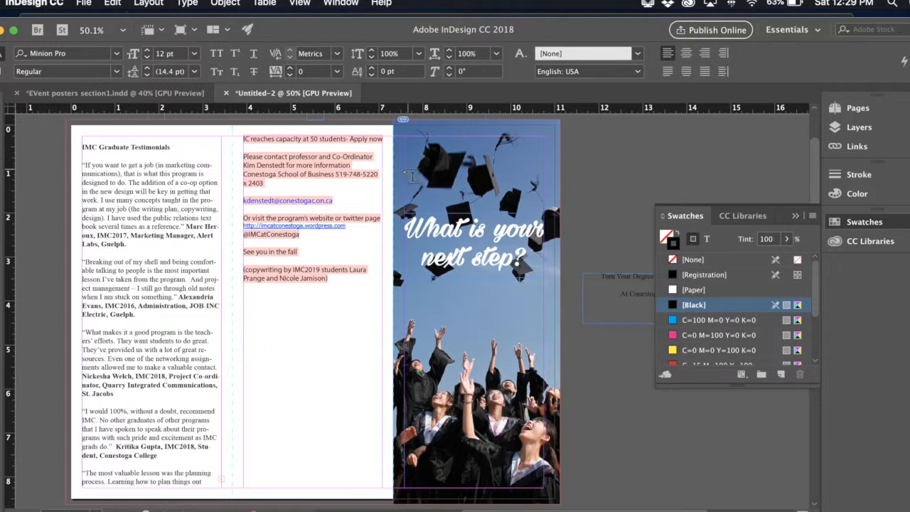
pyautogui.click(2, 110)
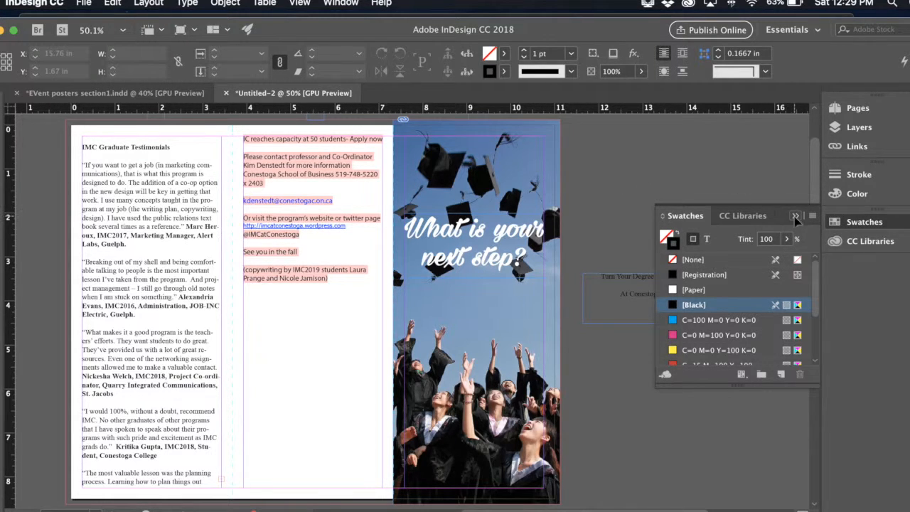
pyautogui.click(796, 217)
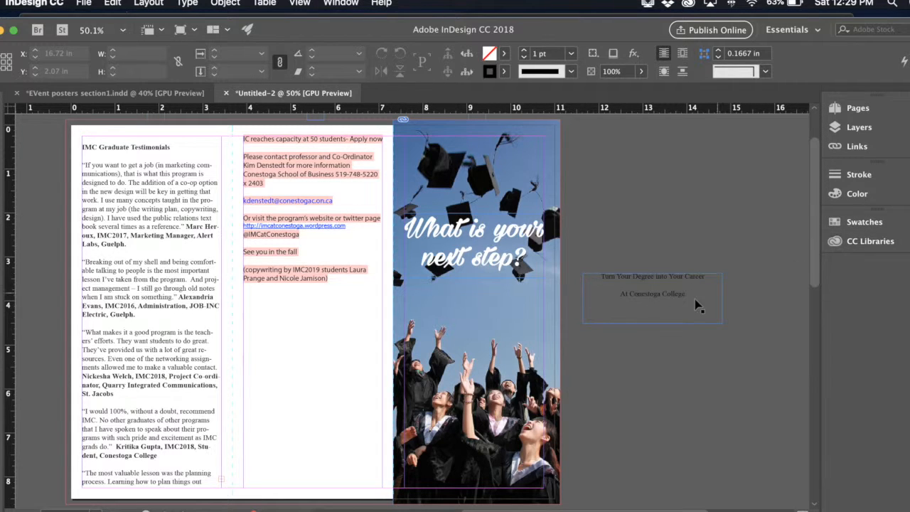
# - Move the tagline frame onto the cover below the headline at about X 7.64 in, Y 3.68 in, and bring it to the front
pyautogui.click(674, 283)
pyautogui.moveTo(678, 283); pyautogui.dragTo(502, 295)
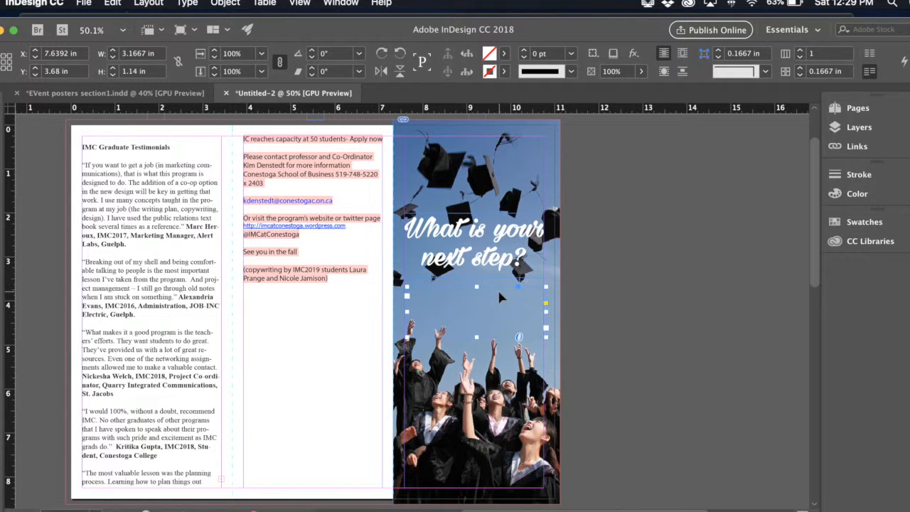
pyautogui.rightClick(499, 296)
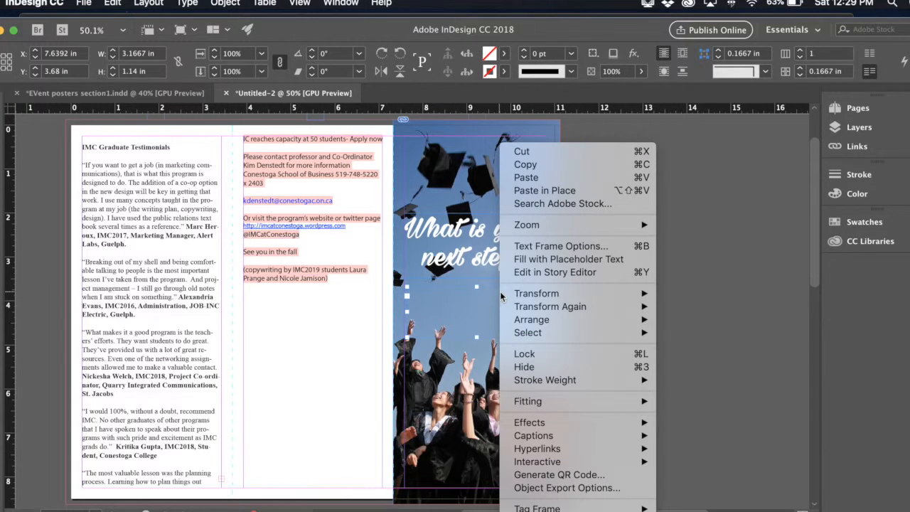
pyautogui.moveTo(519, 295)
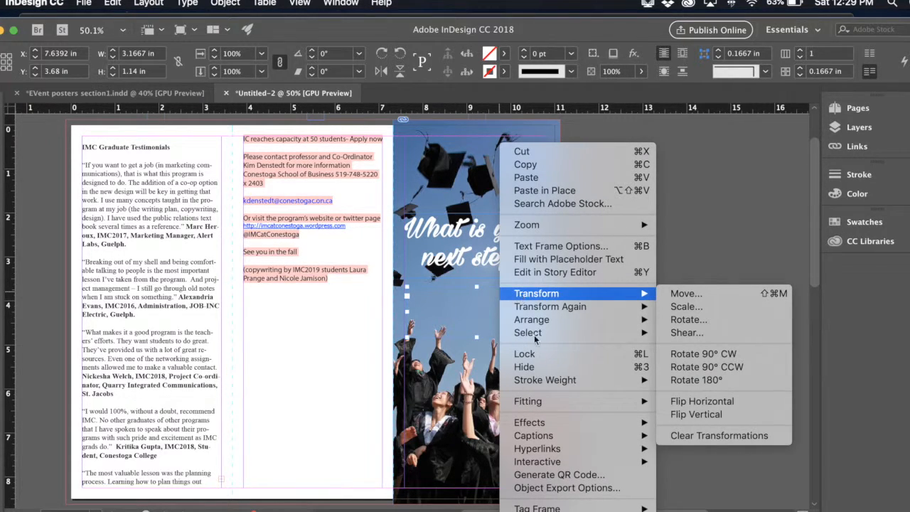
pyautogui.moveTo(548, 316)
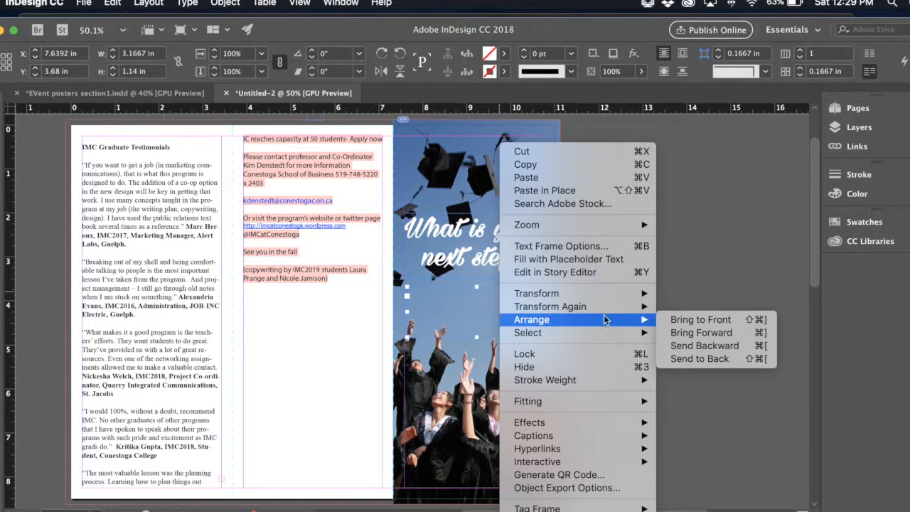
pyautogui.click(700, 322)
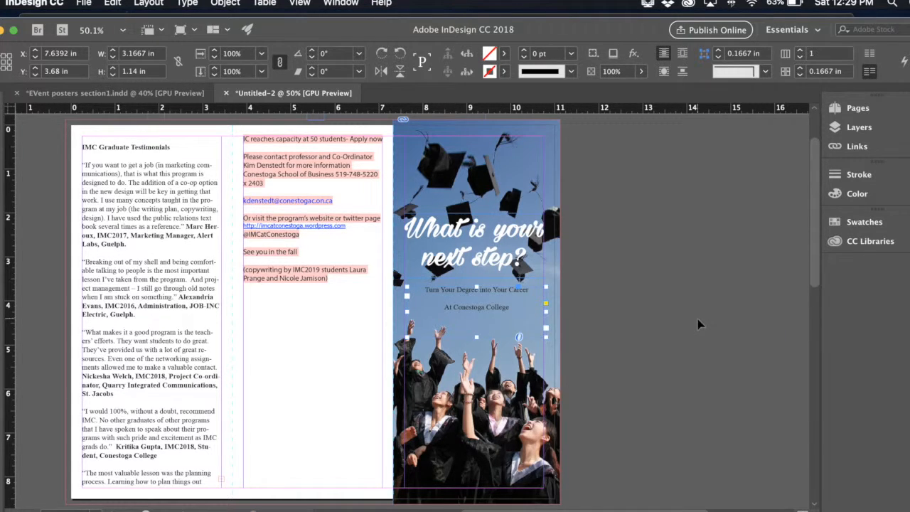
# - Enlarge the two-line tagline to 16 pt and remove the empty line between "Turn Your Degree into Your Career" and "At Conestoga College"
pyautogui.doubleClick(486, 308)
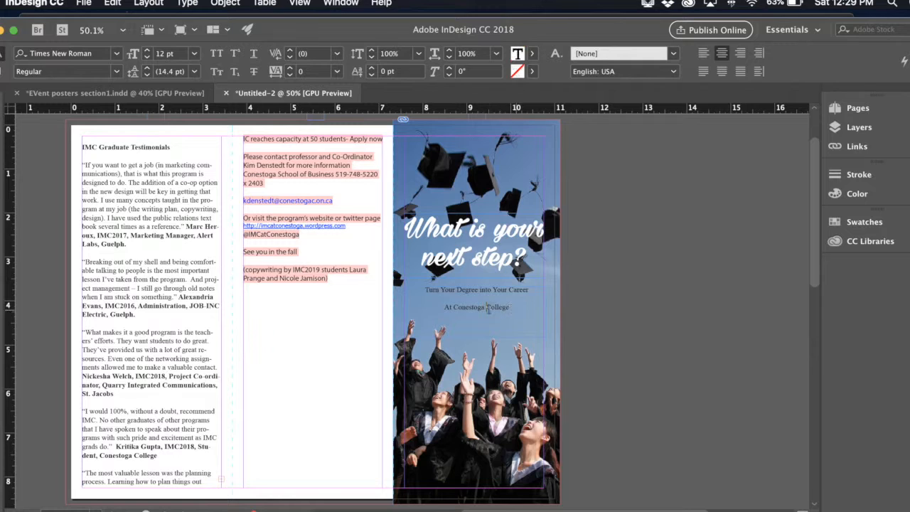
pyautogui.moveTo(511, 307); pyautogui.dragTo(411, 292)
pyautogui.press('super+shift+period')
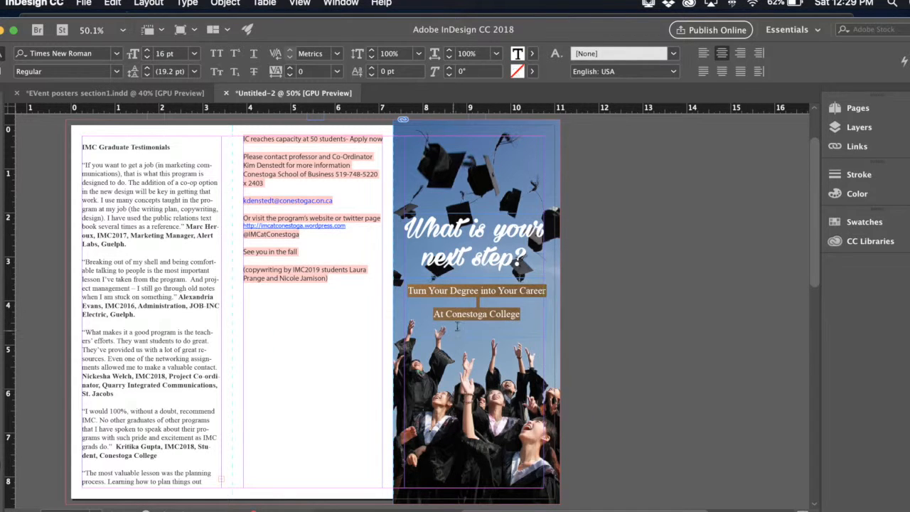
pyautogui.doubleClick(481, 303)
pyautogui.press('BackSpace')
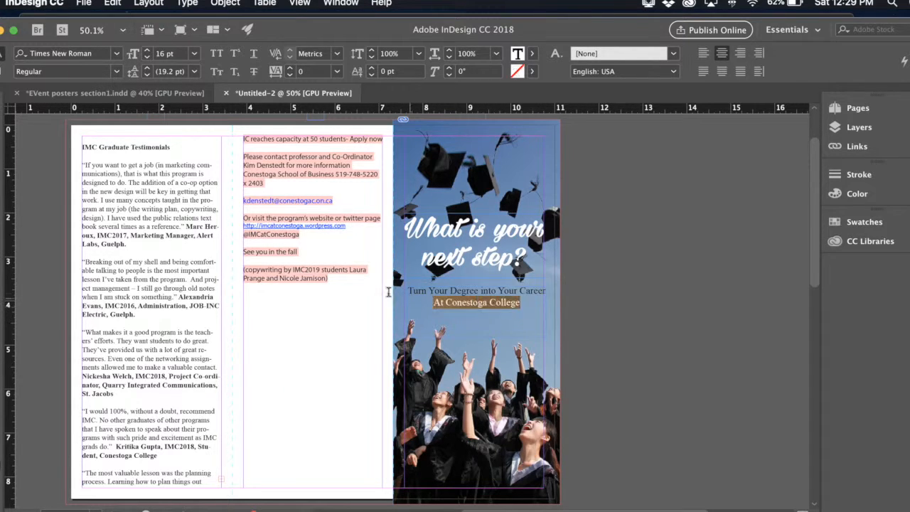
# - Set both tagline lines in Helvetica Neue Light at 14 pt
pyautogui.moveTo(527, 307); pyautogui.dragTo(375, 287)
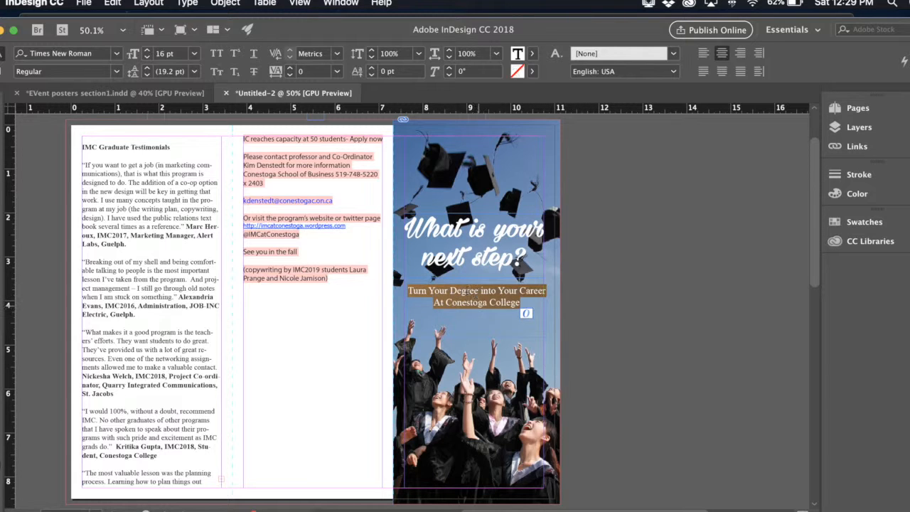
pyautogui.click(116, 54)
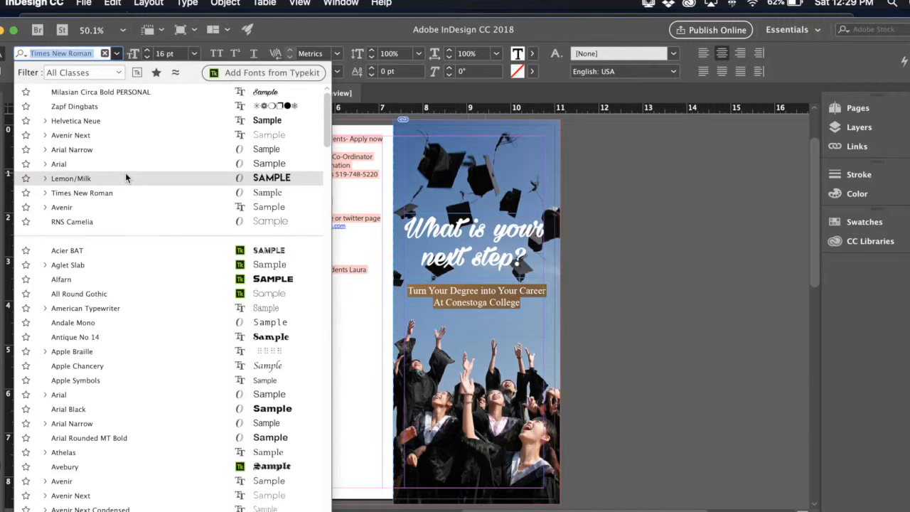
pyautogui.click(125, 124)
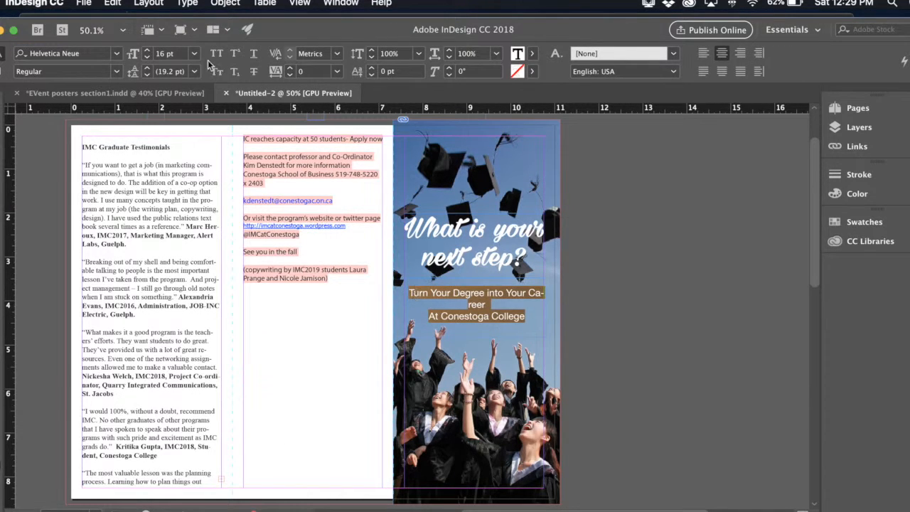
pyautogui.click(116, 72)
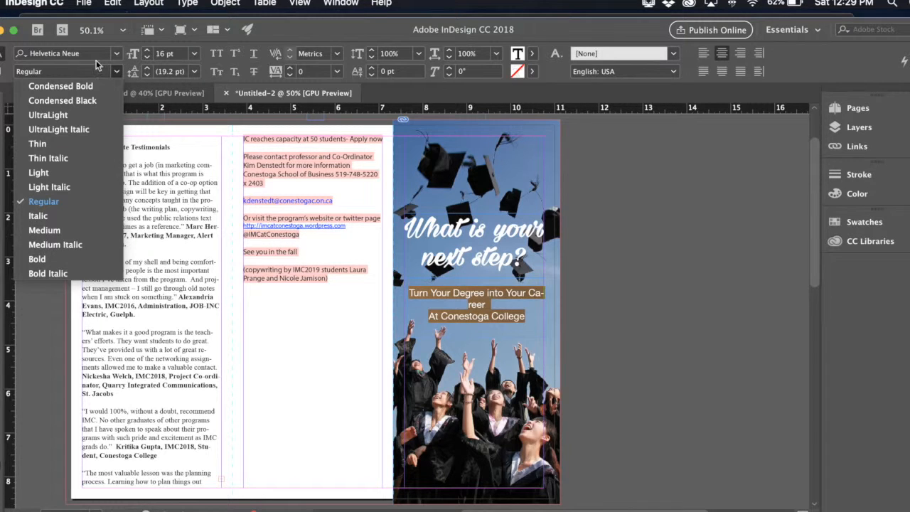
pyautogui.click(111, 100)
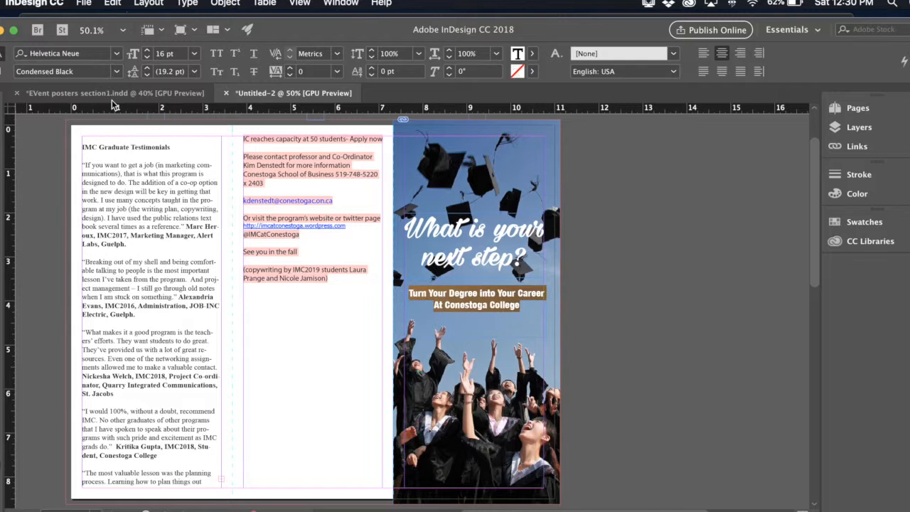
pyautogui.click(117, 71)
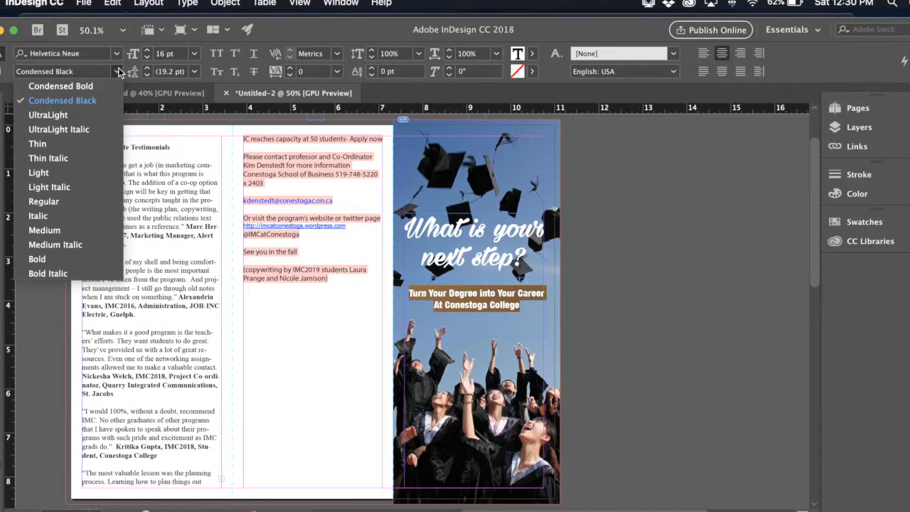
pyautogui.click(95, 174)
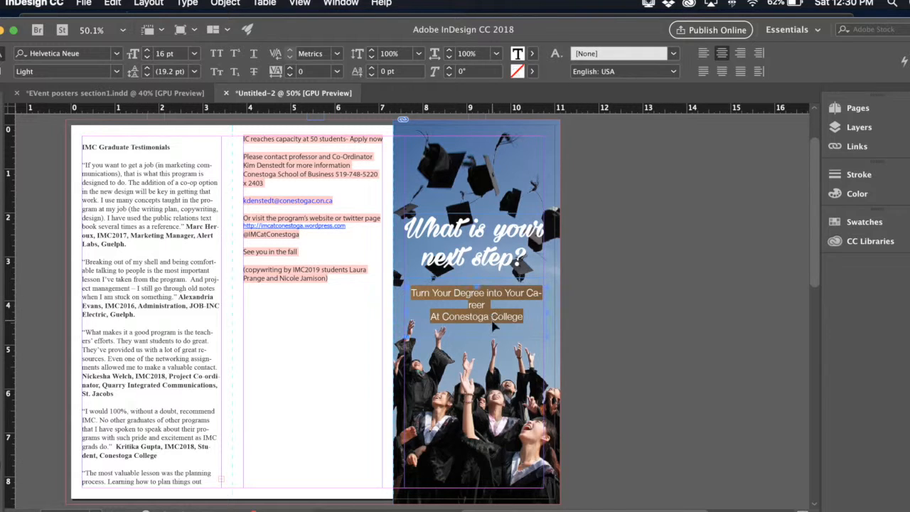
pyautogui.press('shift+super+comma')
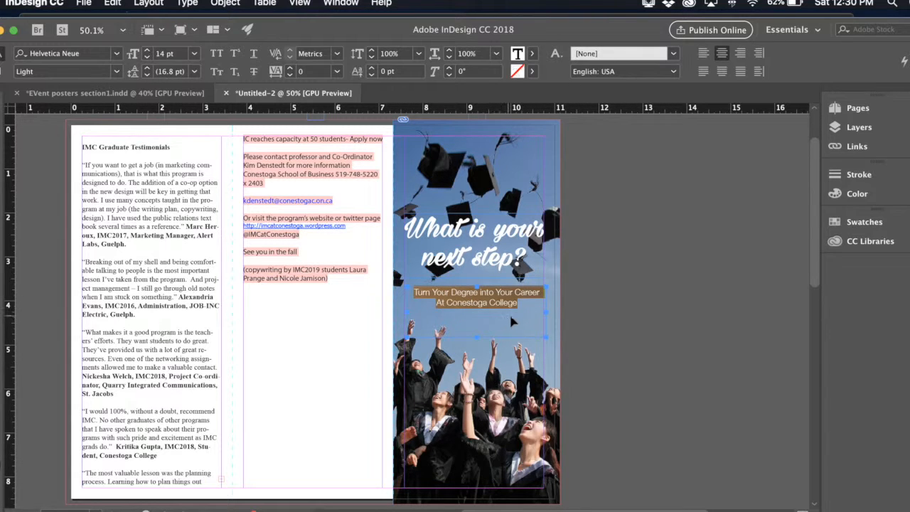
pyautogui.click(580, 320)
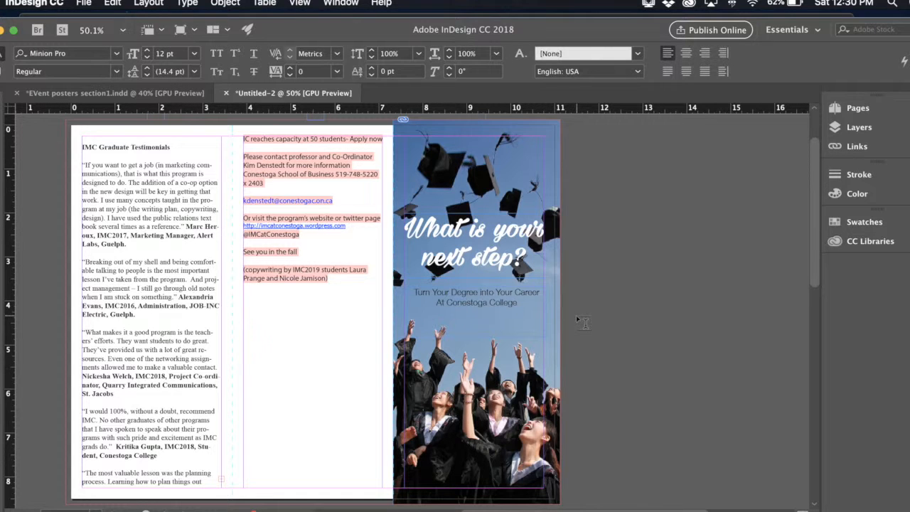
# - Color the entire tagline with the [Paper] swatch and leave text editing
pyautogui.moveTo(524, 302); pyautogui.dragTo(403, 293)
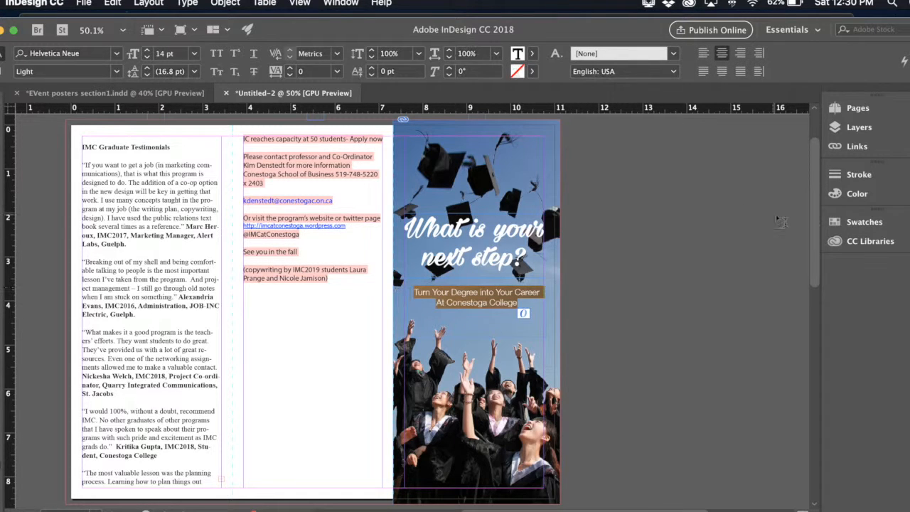
pyautogui.click(846, 222)
pyautogui.click(696, 290)
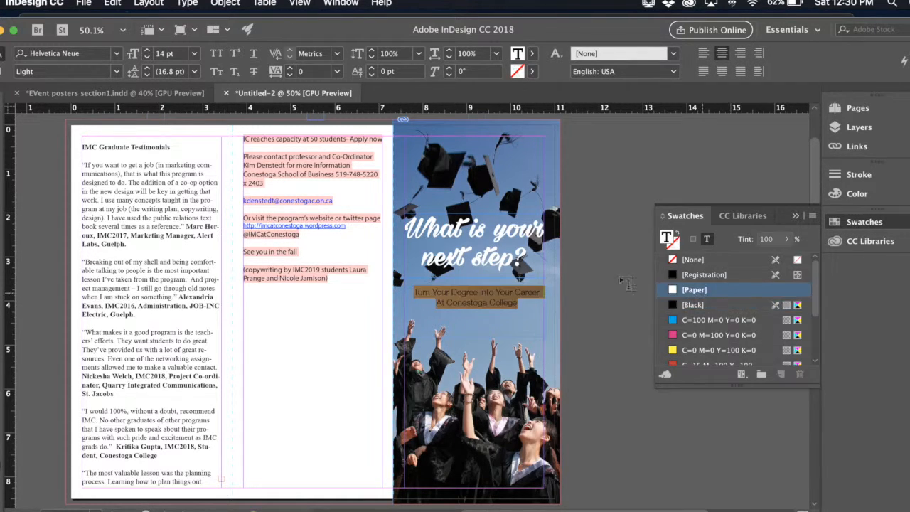
pyautogui.press('Escape')
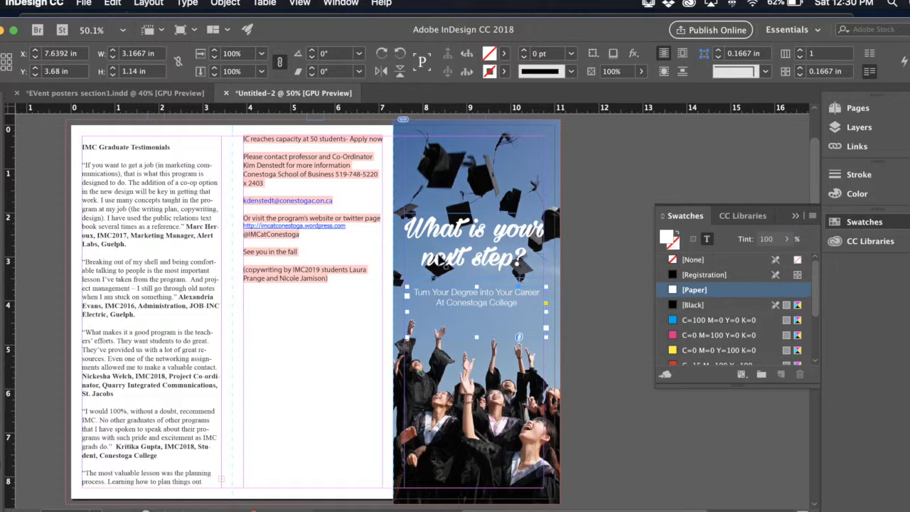
# - Shift the tagline frame down to about Y 3.93 in and the headline frame down to about Y 2.41 in
pyautogui.click(566, 331)
pyautogui.moveTo(505, 307); pyautogui.dragTo(503, 315)
pyautogui.moveTo(493, 268); pyautogui.dragTo(499, 287)
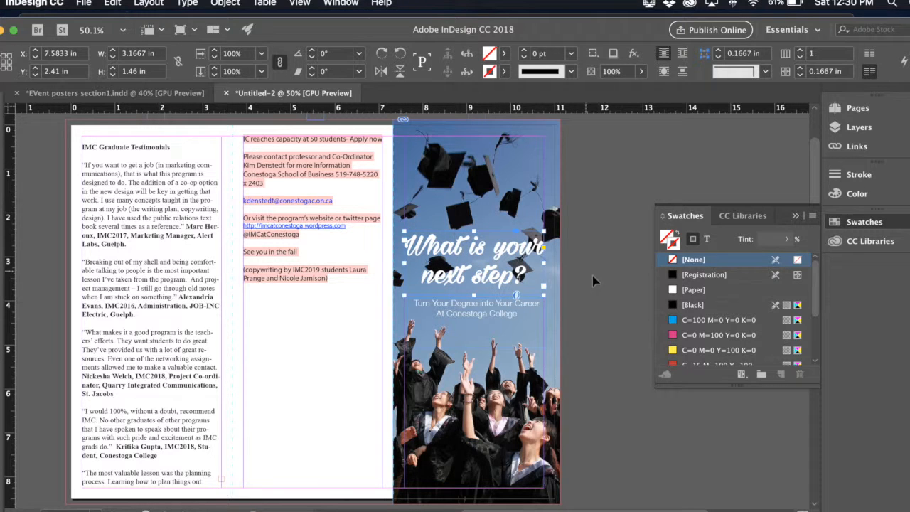
pyautogui.click(592, 275)
pyautogui.click(516, 294)
pyautogui.click(597, 321)
pyautogui.click(494, 271)
pyautogui.click(475, 318)
pyautogui.moveTo(477, 350); pyautogui.dragTo(490, 293)
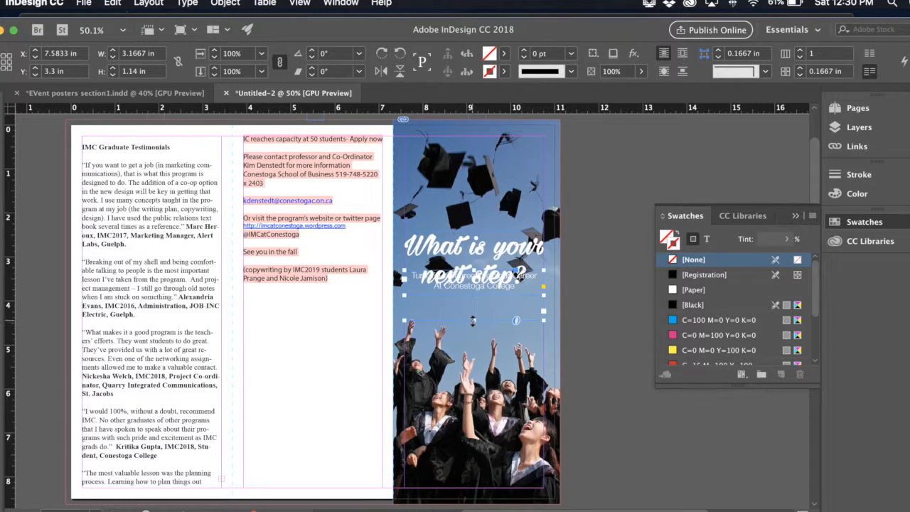
pyautogui.press('super+z')
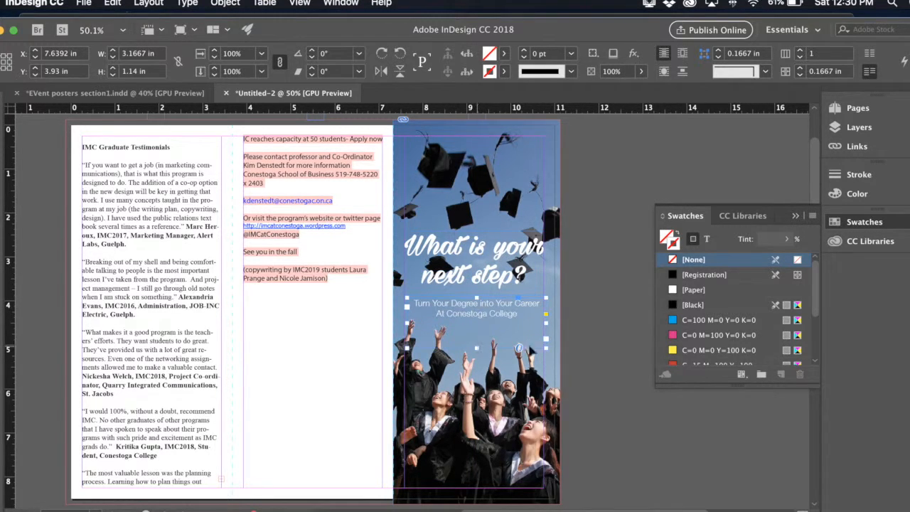
# - Shorten the tagline frame by raising its lower edge to just beneath "At Conestoga College"
pyautogui.click(580, 346)
pyautogui.click(477, 344)
pyautogui.moveTo(476, 347); pyautogui.dragTo(476, 322)
pyautogui.click(589, 318)
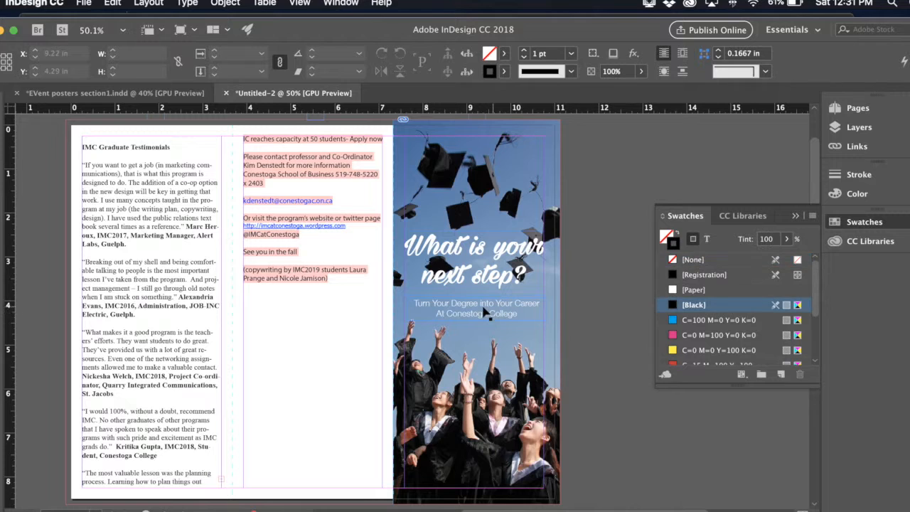
# - Add a Drop Shadow effect to the "What is your next step?" headline frame
pyautogui.click(517, 293)
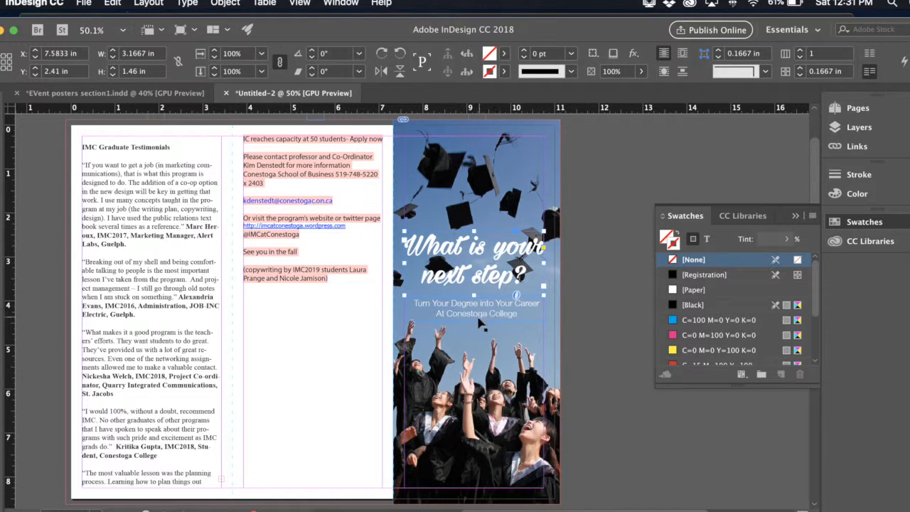
pyautogui.click(587, 270)
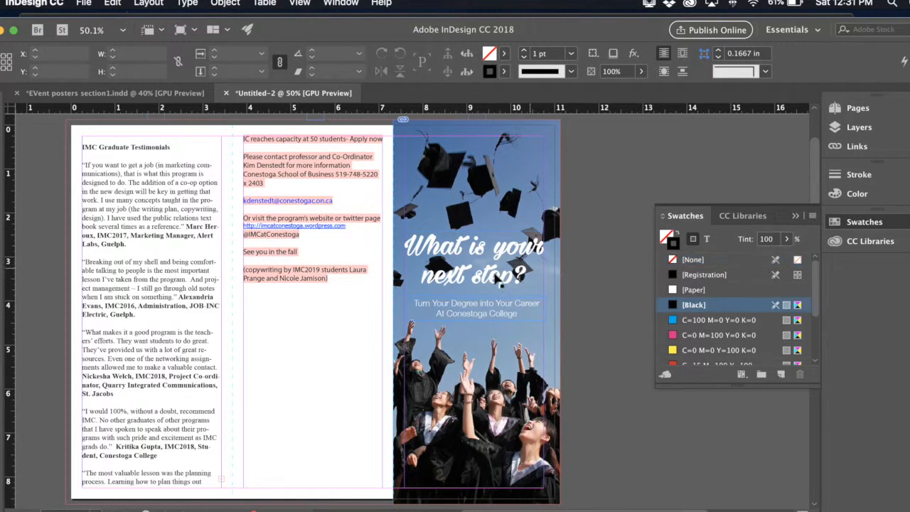
pyautogui.click(517, 293)
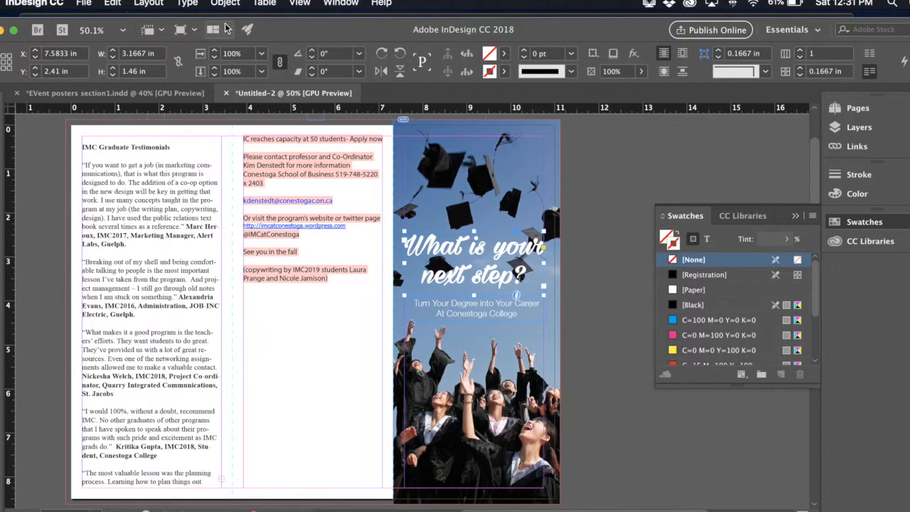
pyautogui.click(225, 3)
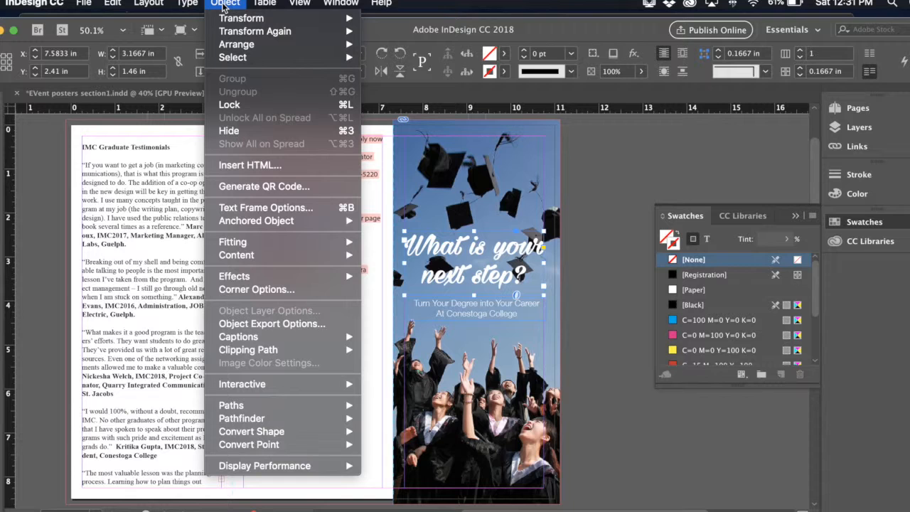
pyautogui.moveTo(242, 281)
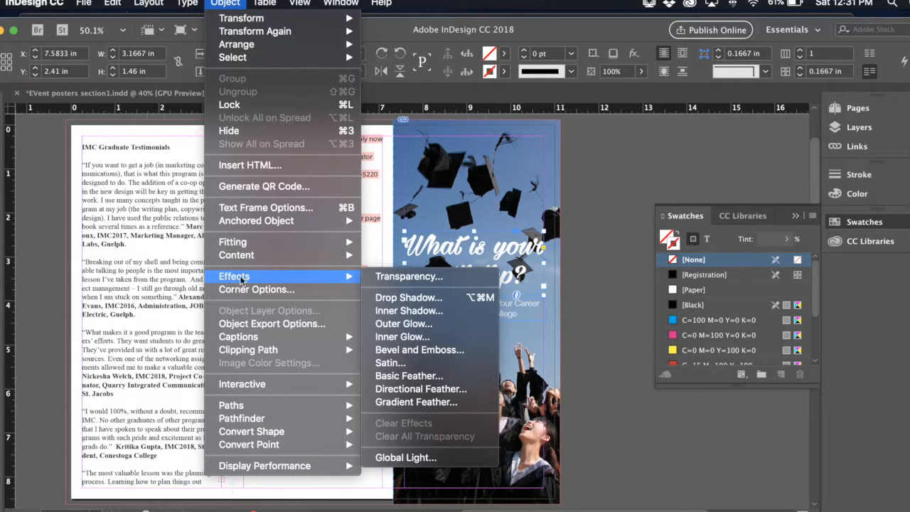
pyautogui.click(414, 303)
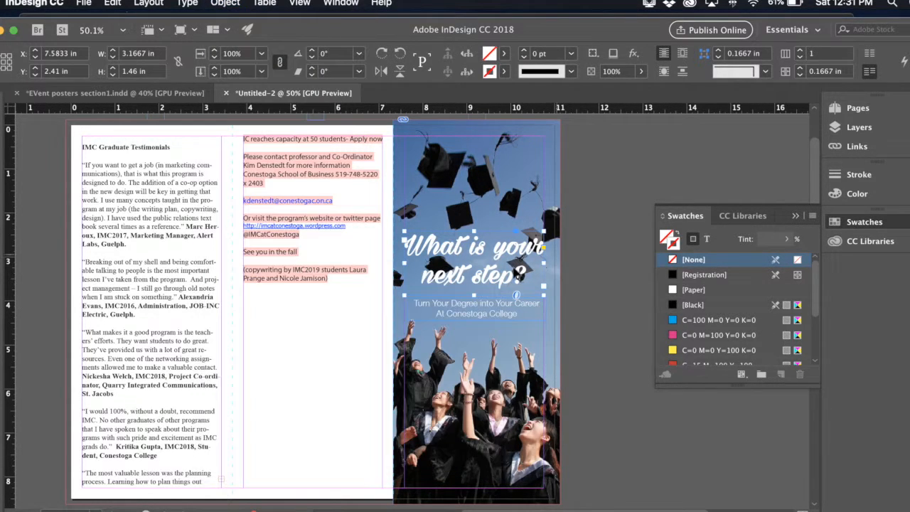
pyautogui.rightClick(514, 272)
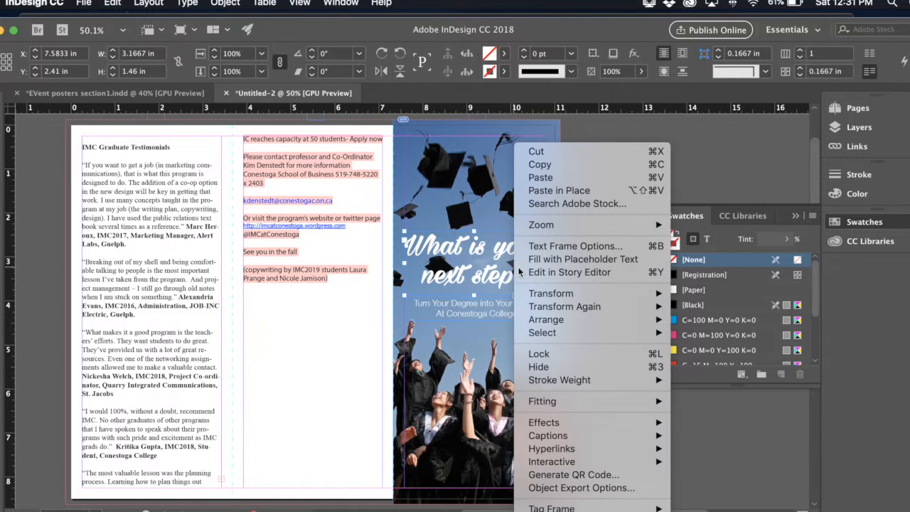
pyautogui.moveTo(551, 425)
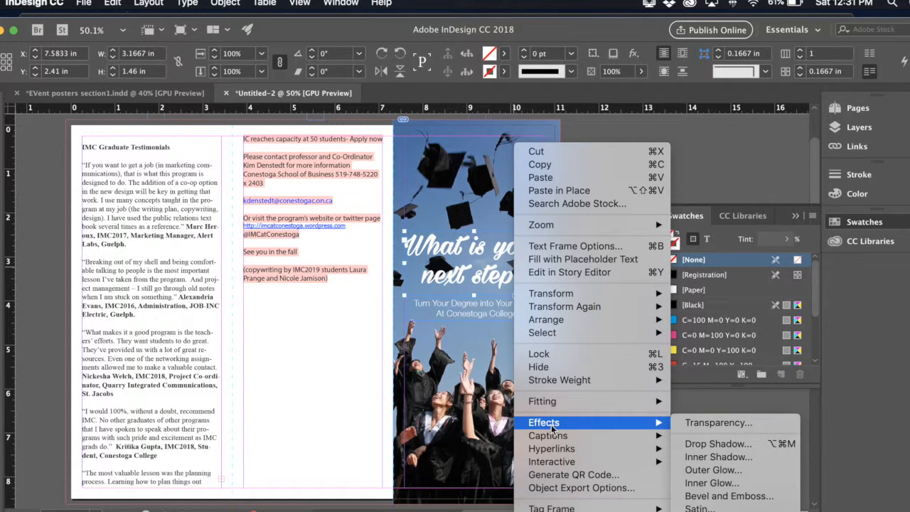
pyautogui.click(725, 448)
# - Turn on the drop shadow preview and move the Effects dialog clear of the headline
pyautogui.moveTo(562, 159); pyautogui.dragTo(358, 155)
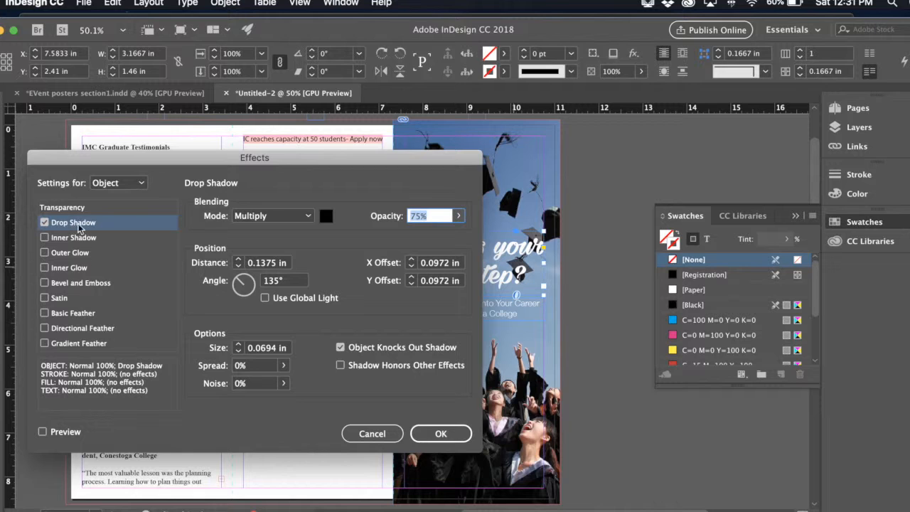
pyautogui.moveTo(319, 155); pyautogui.dragTo(131, 150)
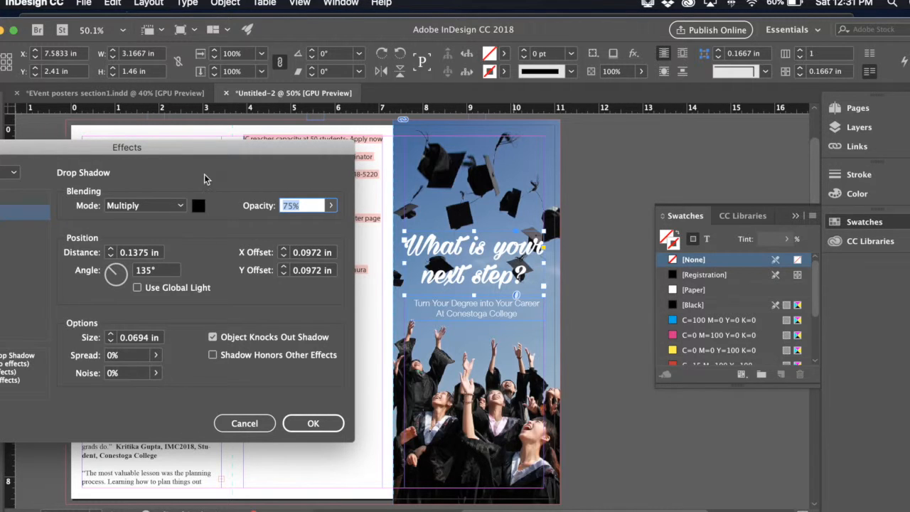
pyautogui.moveTo(210, 147); pyautogui.dragTo(319, 154)
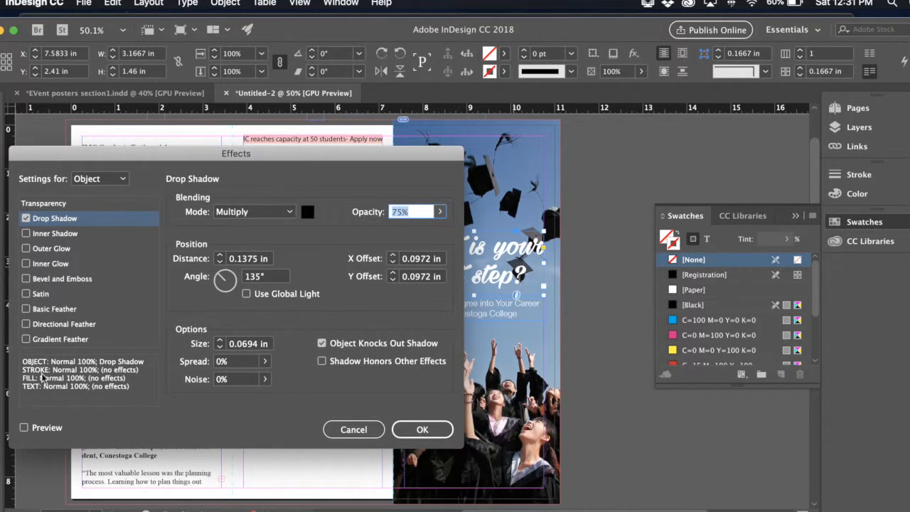
pyautogui.click(23, 428)
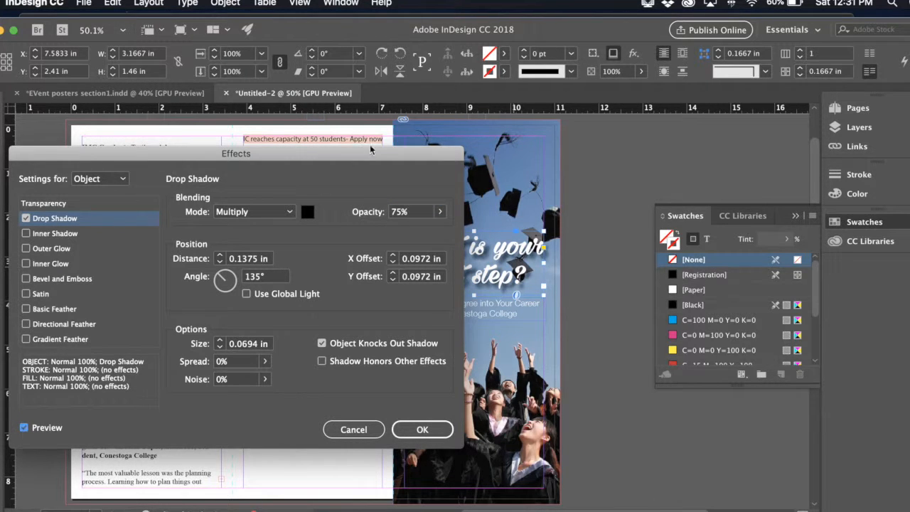
pyautogui.moveTo(379, 154); pyautogui.dragTo(291, 135)
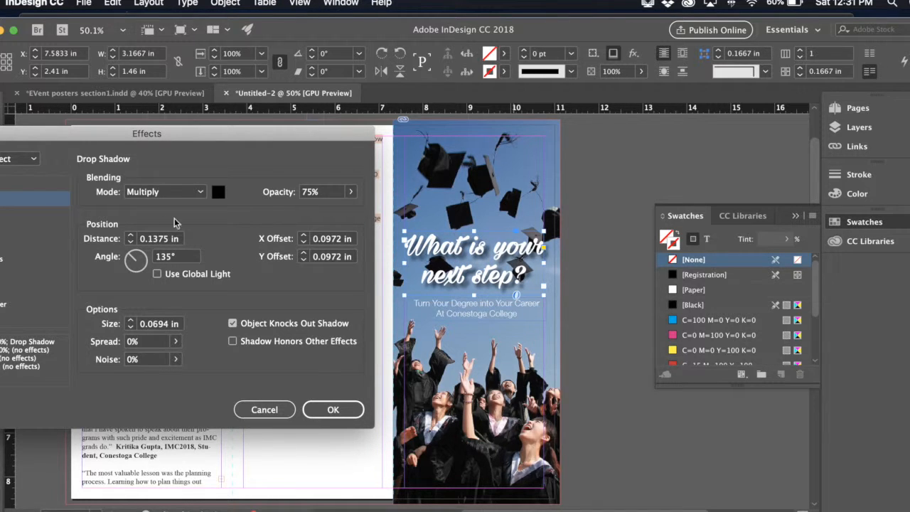
# - Set the headline shadow's distance to 0.0625 in and its opacity to 100%
pyautogui.click(130, 242)
pyautogui.click(130, 243)
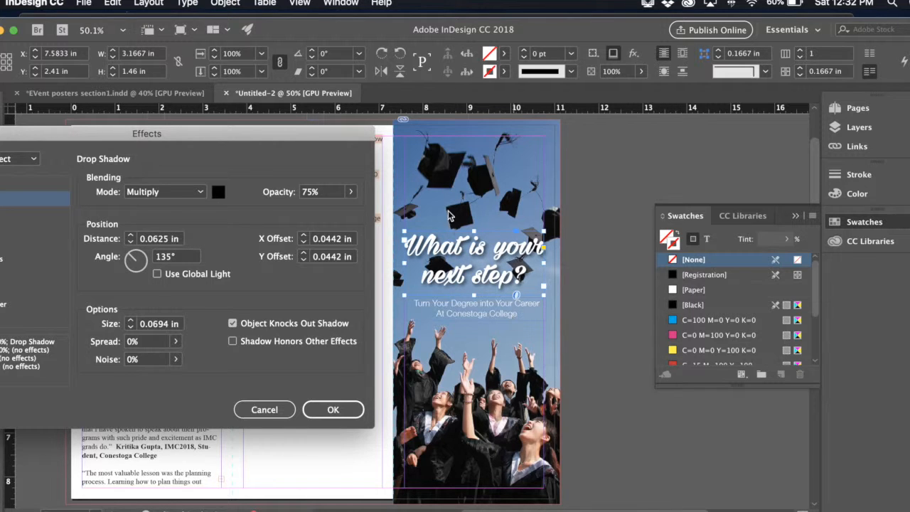
pyautogui.click(353, 191)
pyautogui.moveTo(338, 213); pyautogui.dragTo(359, 213)
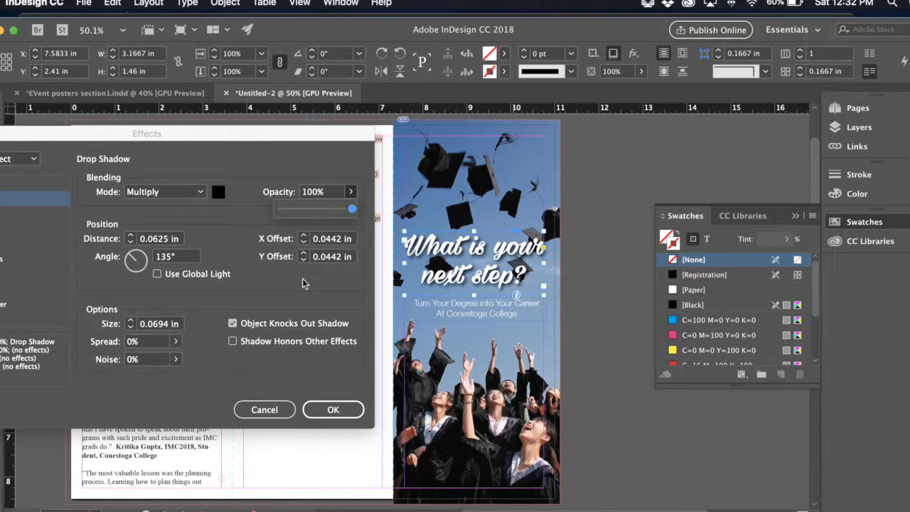
# - Try different blur sizes for the headline shadow and settle on 0.04 in
pyautogui.click(130, 322)
pyautogui.click(130, 321)
pyautogui.click(130, 328)
pyautogui.click(130, 328)
pyautogui.click(130, 328)
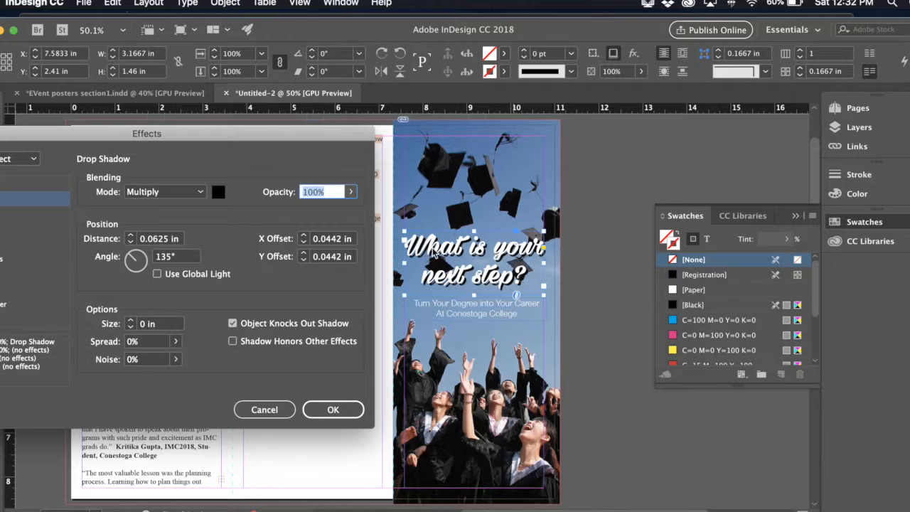
pyautogui.click(130, 320)
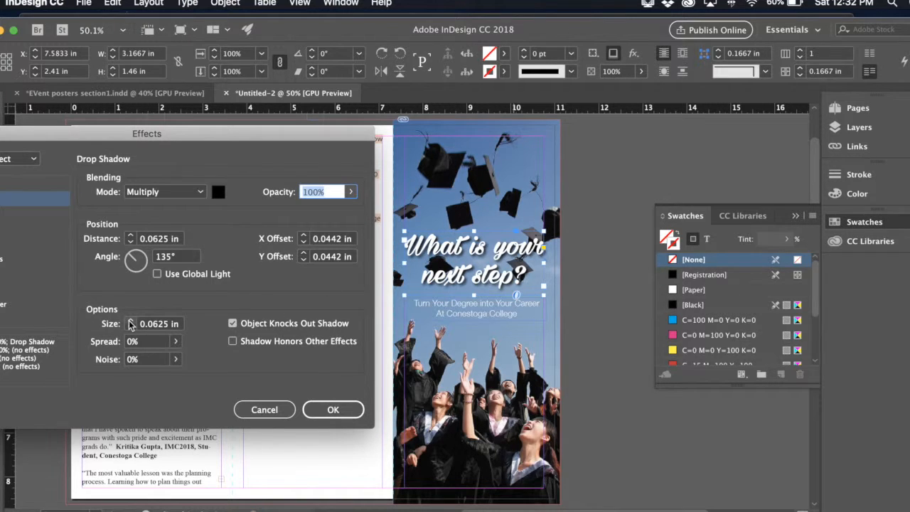
pyautogui.doubleClick(168, 325)
pyautogui.moveTo(168, 325); pyautogui.dragTo(156, 327)
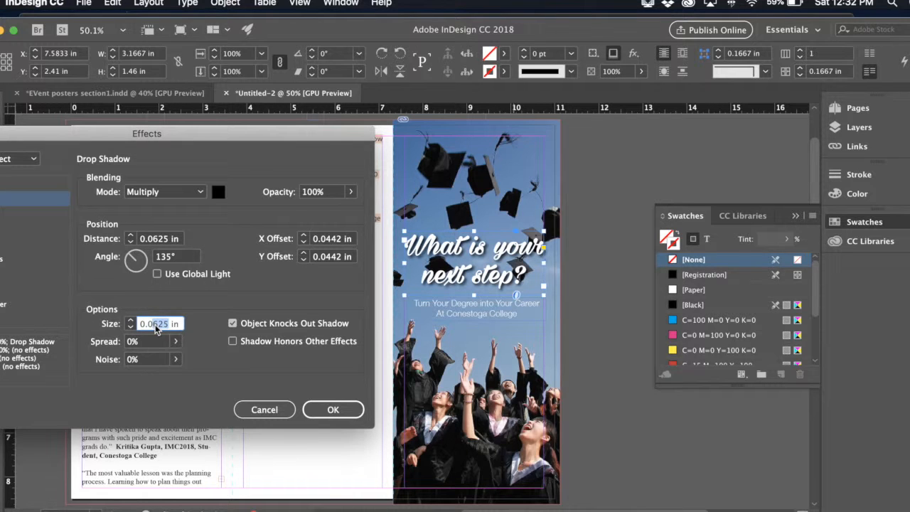
pyautogui.write('4')
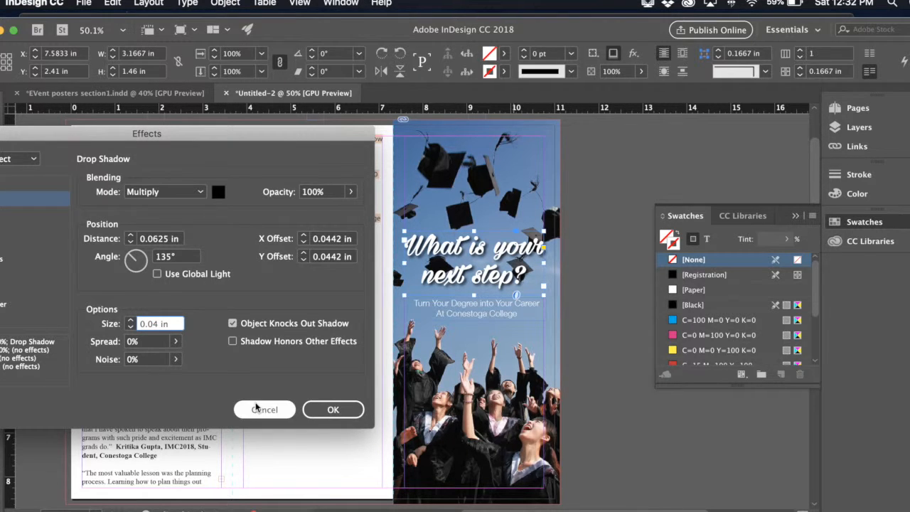
# - Lower the headline shadow's opacity to about 61%, apply the effect and deselect the frame
pyautogui.moveTo(260, 140); pyautogui.dragTo(313, 136)
pyautogui.click(1, 405)
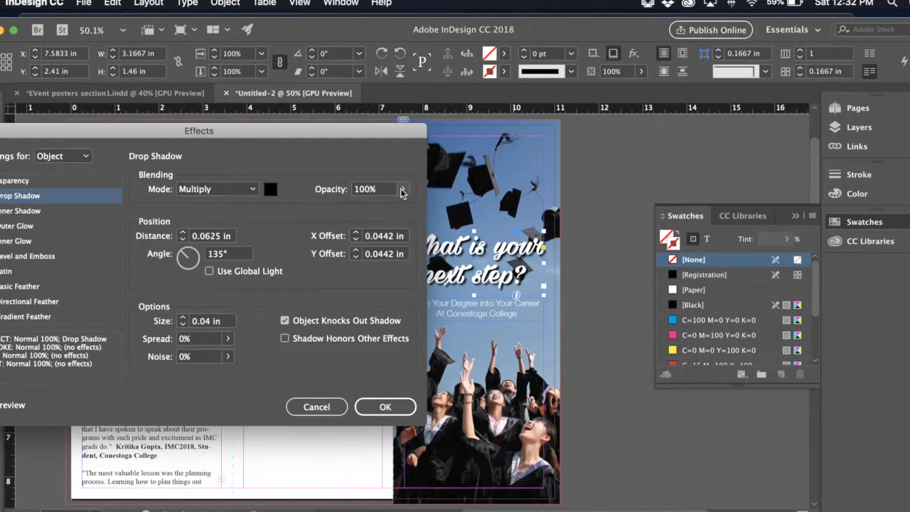
pyautogui.moveTo(402, 191); pyautogui.dragTo(388, 212)
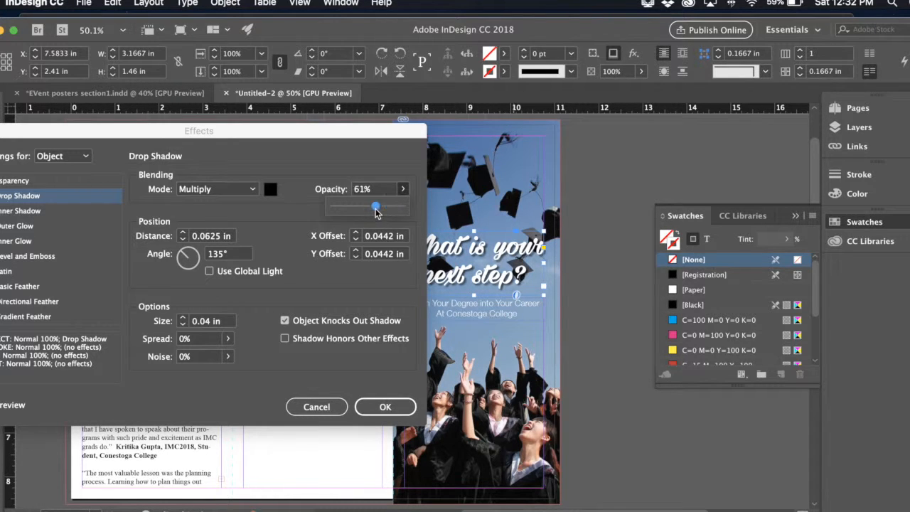
pyautogui.moveTo(372, 137); pyautogui.dragTo(297, 158)
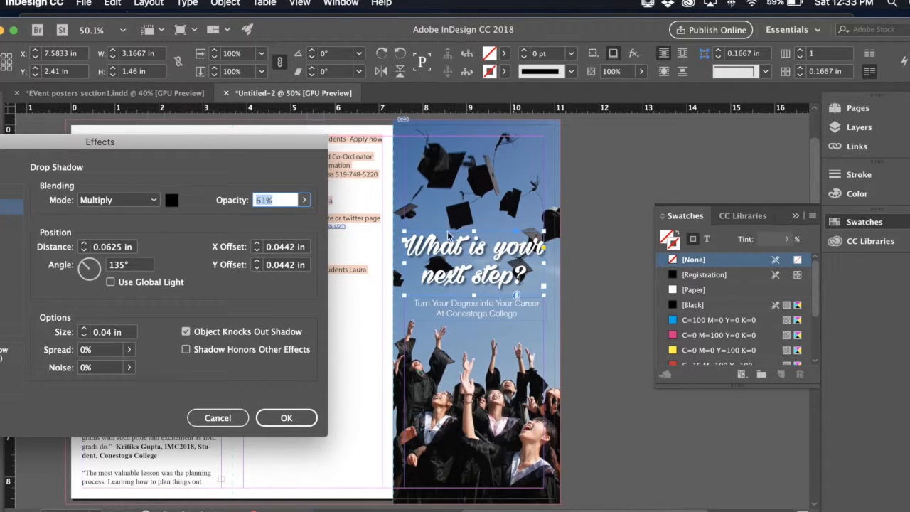
pyautogui.click(293, 417)
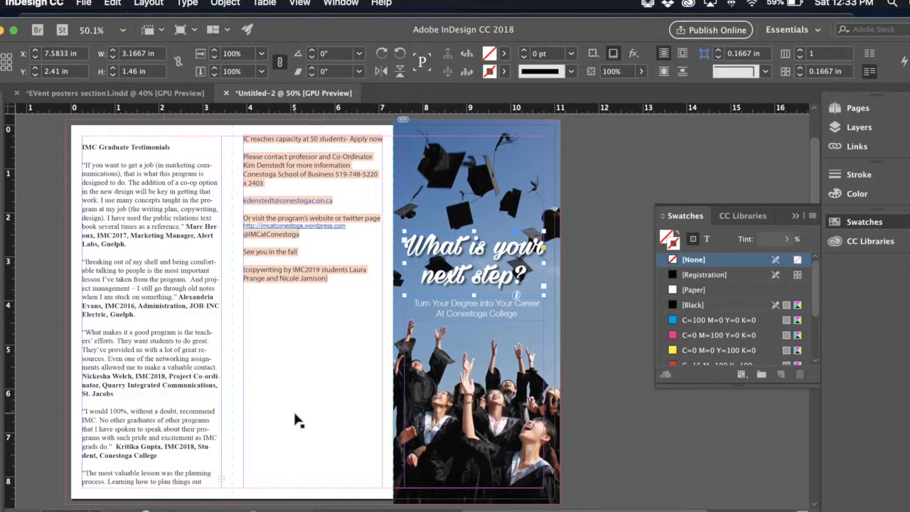
pyautogui.click(581, 328)
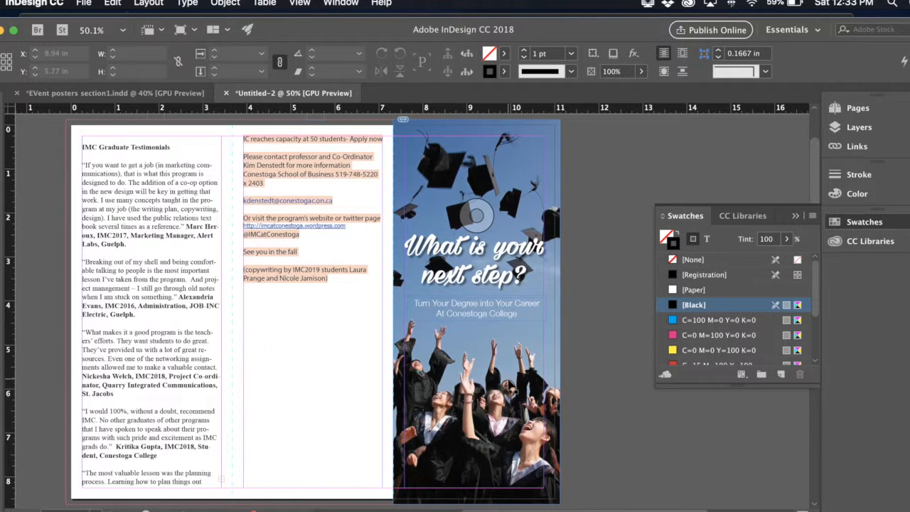
pyautogui.click(524, 374)
pyautogui.click(578, 374)
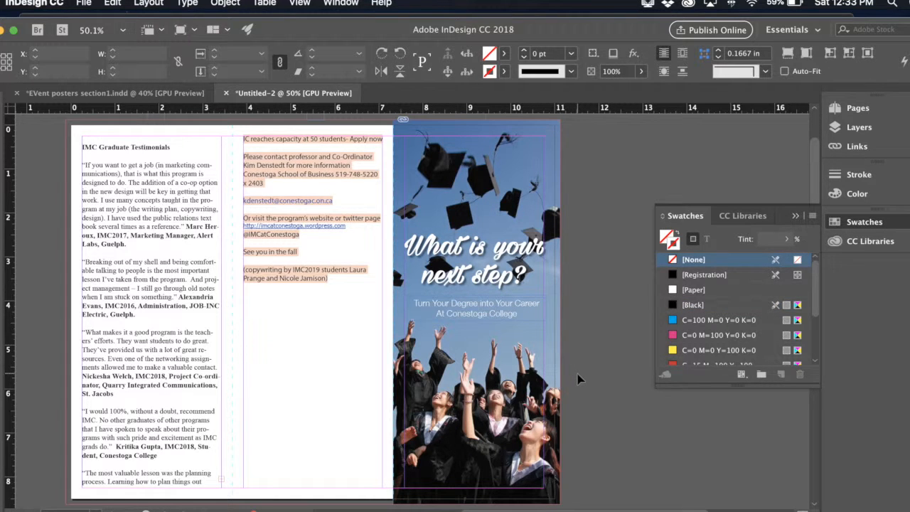
pyautogui.hscroll(5, 585, 399)
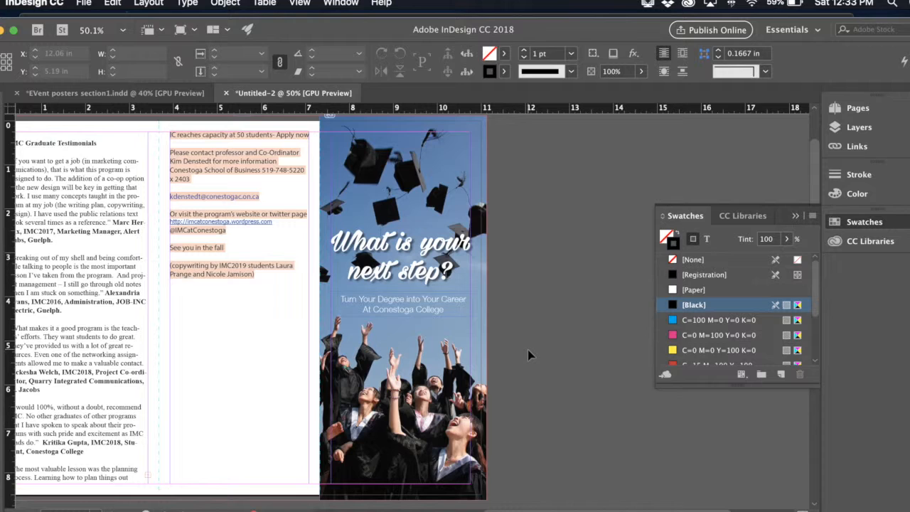
pyautogui.hscroll(-2, 528, 351)
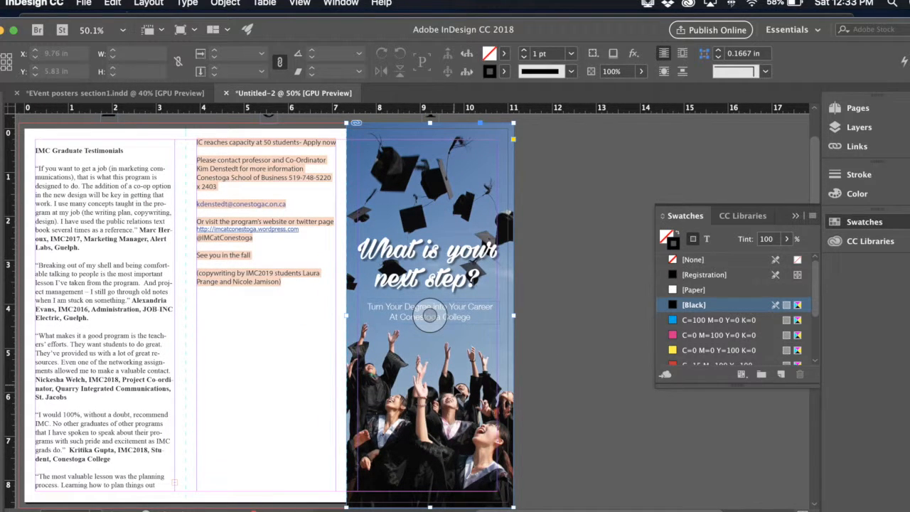
pyautogui.click(429, 317)
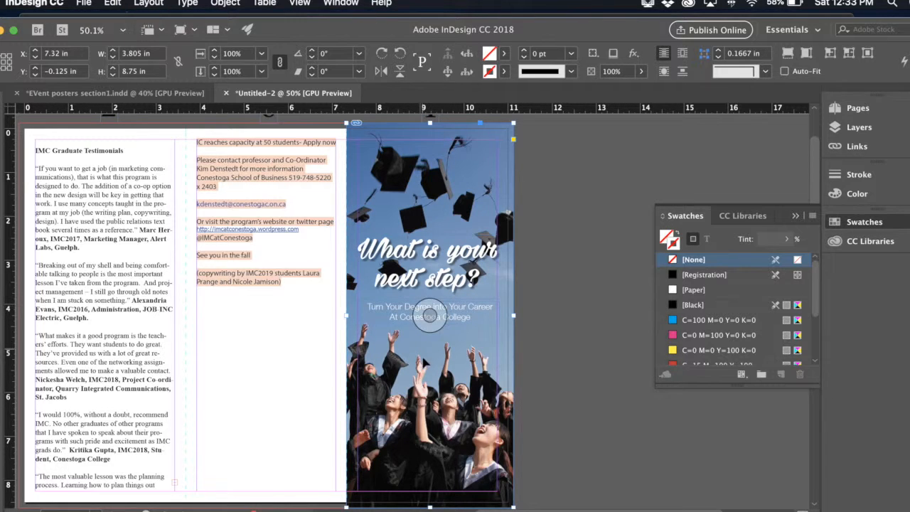
# - Move the tagline frame up to Y 3.87 in and align it with the panel margins at X 7.5833 in
pyautogui.moveTo(441, 310); pyautogui.dragTo(441, 309)
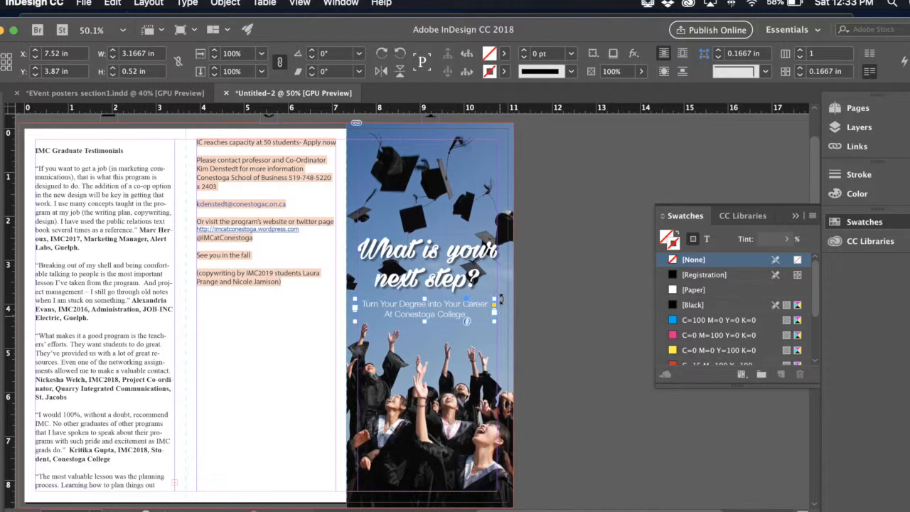
pyautogui.press('super+equal')
pyautogui.press('super+equal')
pyautogui.press('super+equal')
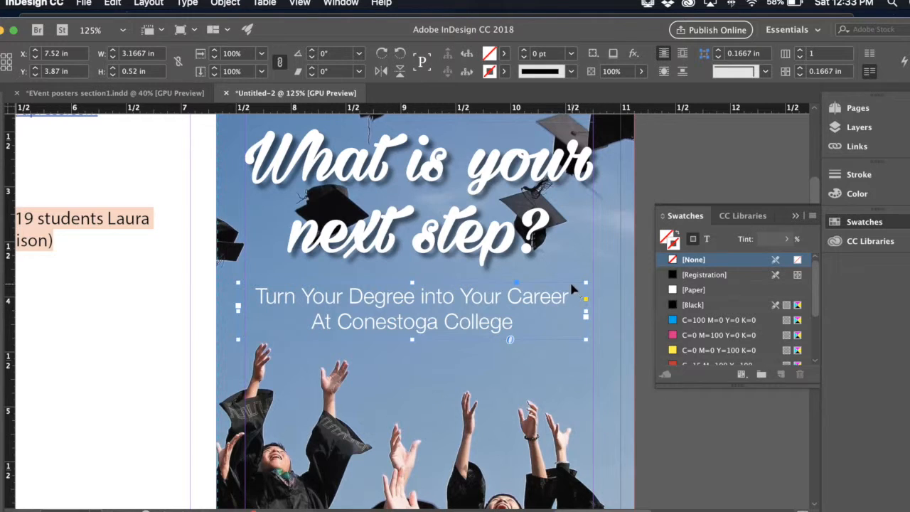
pyautogui.moveTo(569, 279); pyautogui.dragTo(577, 284)
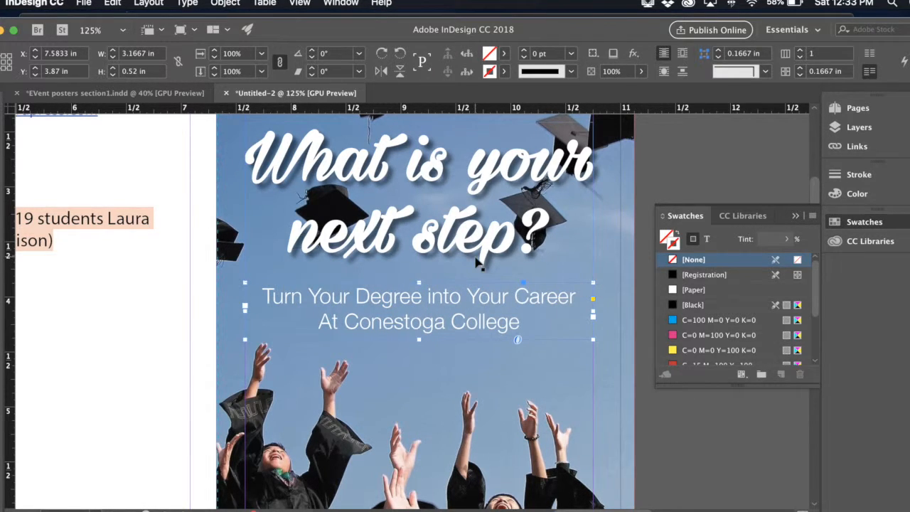
# - Check the headline's position against the tagline, review the whole front cover and deselect everything
pyautogui.scroll(2, 479, 262)
pyautogui.click(462, 208)
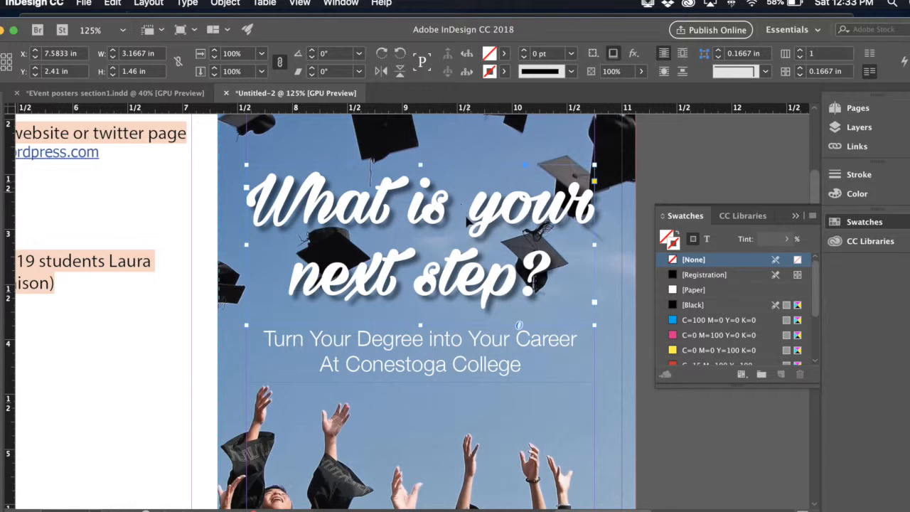
pyautogui.scroll(-5, 457, 338)
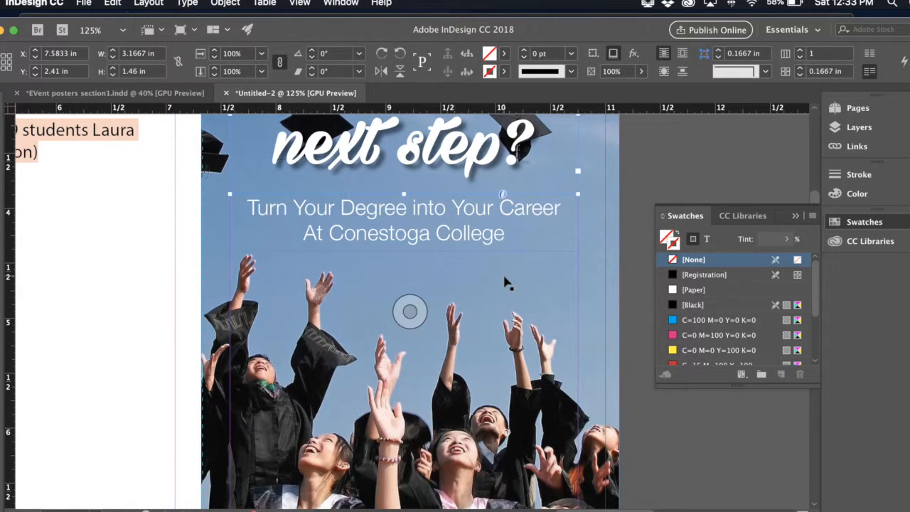
pyautogui.scroll(-5, 504, 282)
pyautogui.hscroll(3, 562, 288)
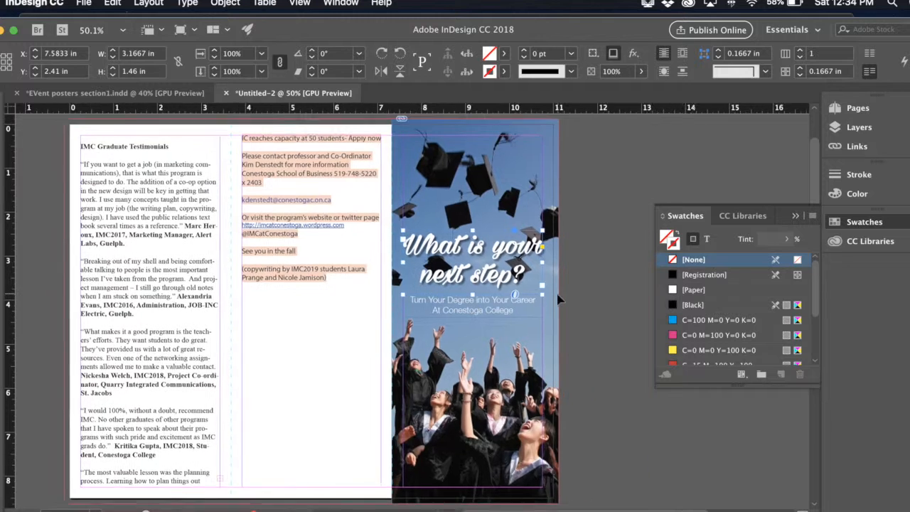
pyautogui.click(565, 289)
pyautogui.scroll(-1, 546, 370)
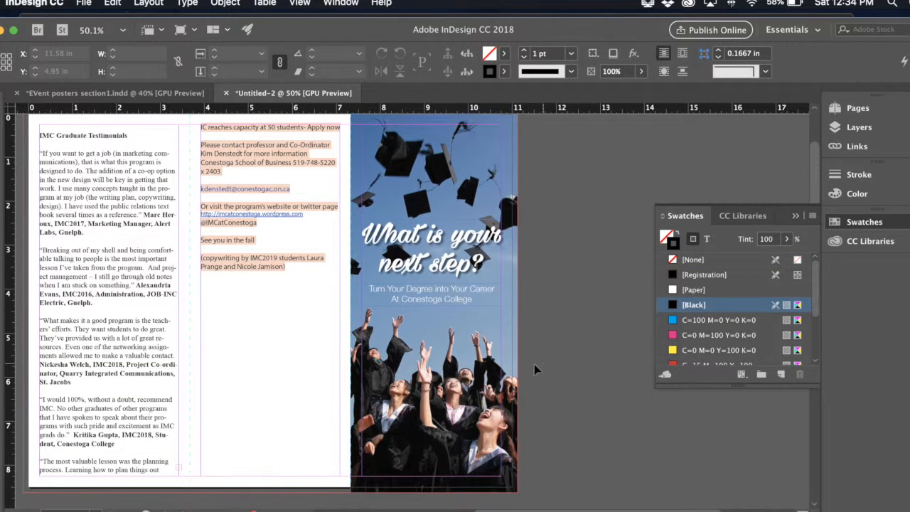
# - Save the document as IC BROCHURE V1 in the BROCHURE content folder, in InDesign CC 2018 format
pyautogui.click(434, 305)
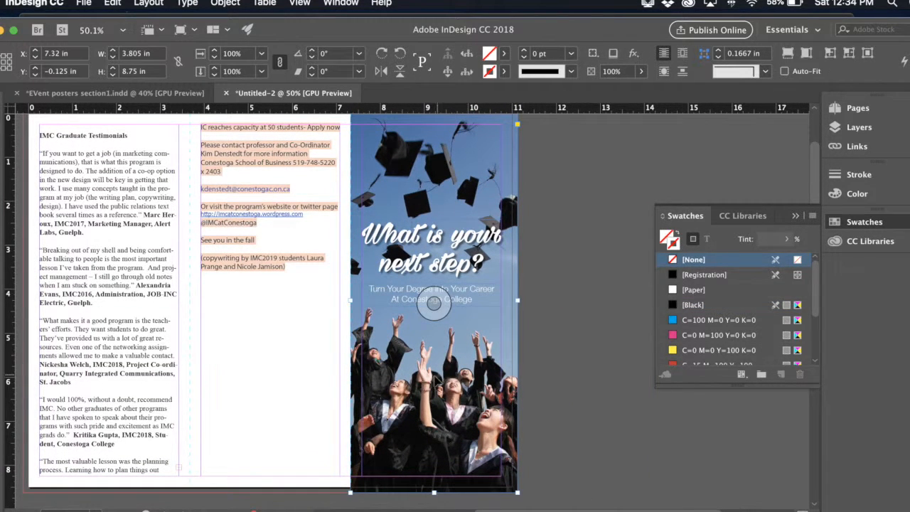
pyautogui.press('super+shift+a')
pyautogui.click(84, 4)
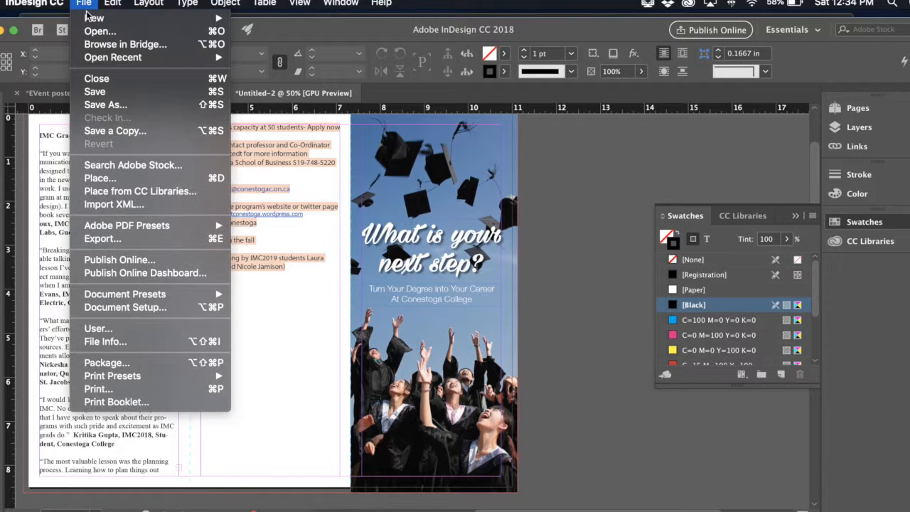
pyautogui.click(105, 105)
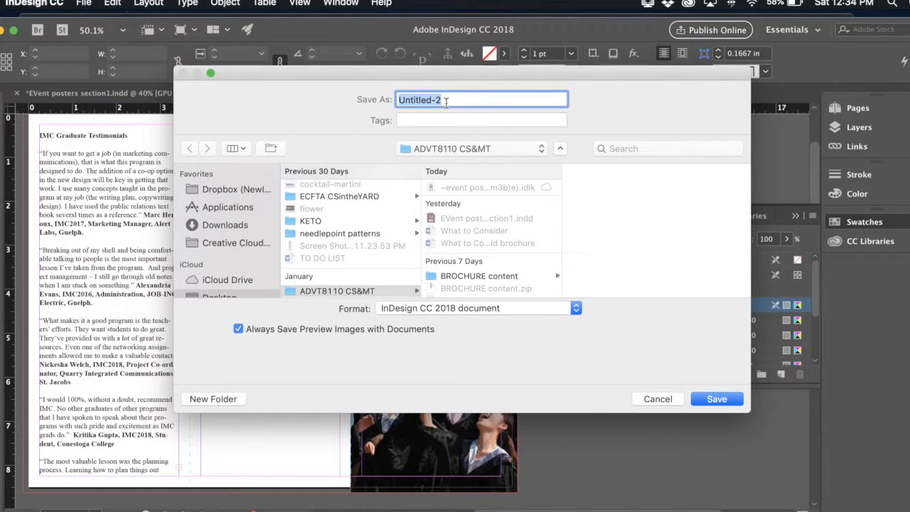
pyautogui.write('I')
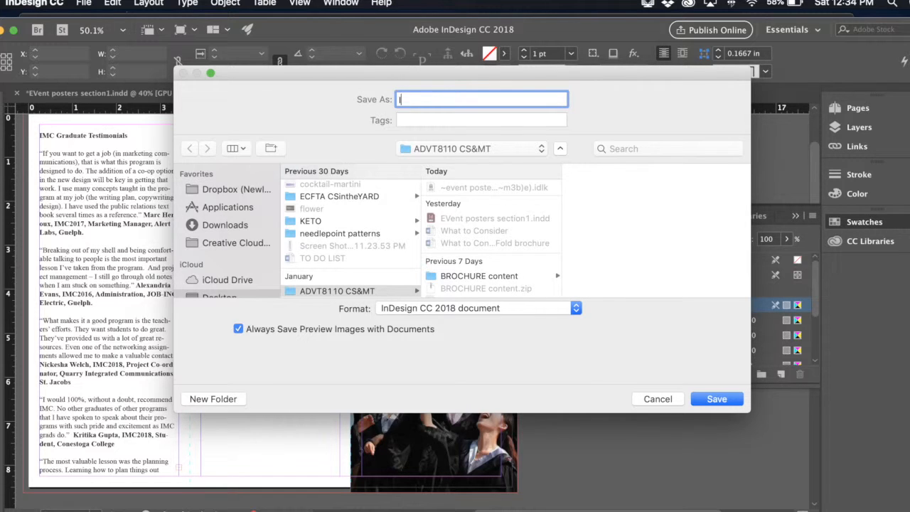
pyautogui.write('M BROCHURE V1')
pyautogui.click(476, 276)
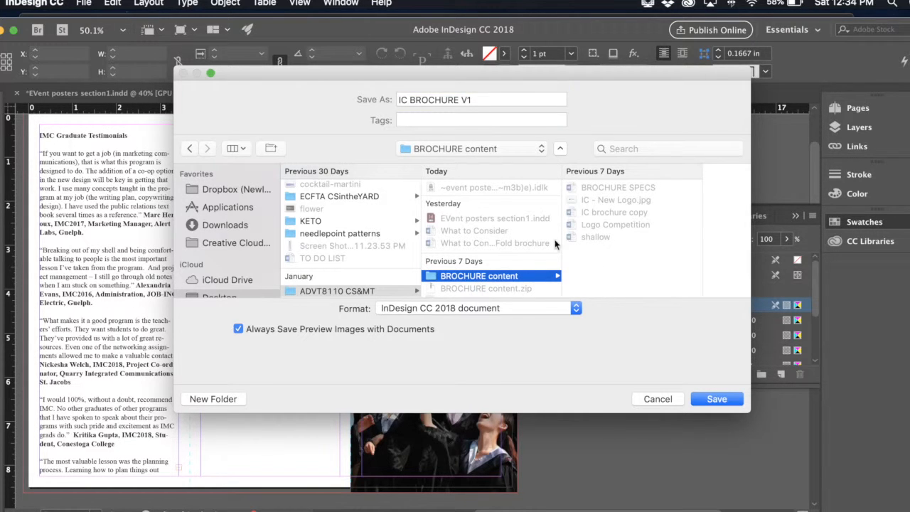
pyautogui.click(714, 399)
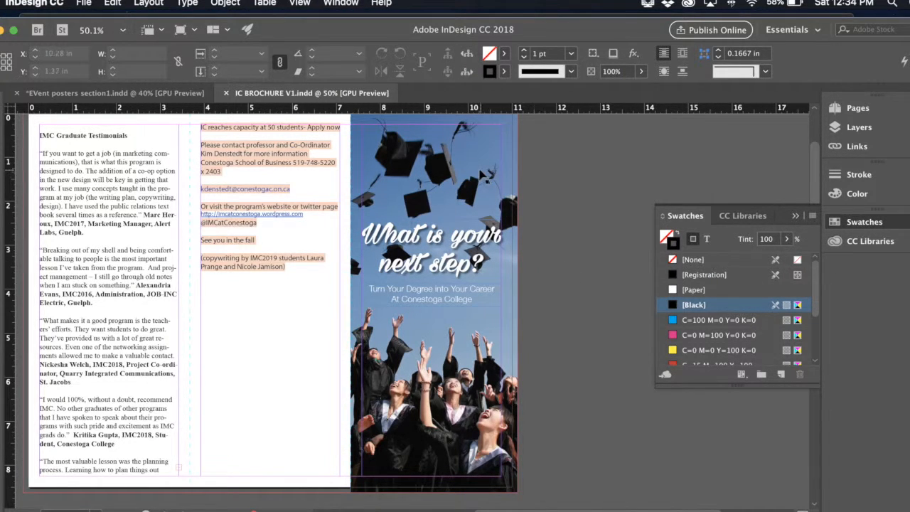
# - Relink the front cover photo to accomplishment-achievement-cap-1797272.jpg from Downloads and make it fill its frame proportionally
pyautogui.click(433, 210)
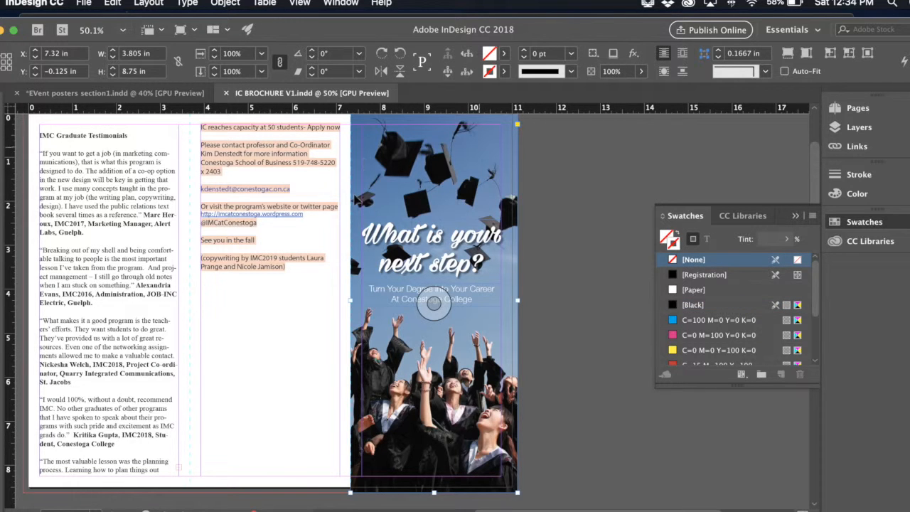
pyautogui.click(859, 148)
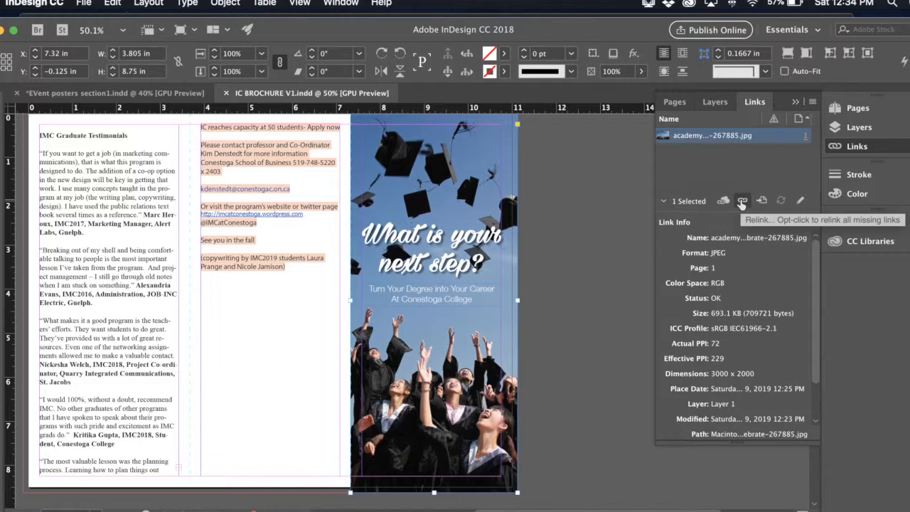
pyautogui.rightClick(771, 135)
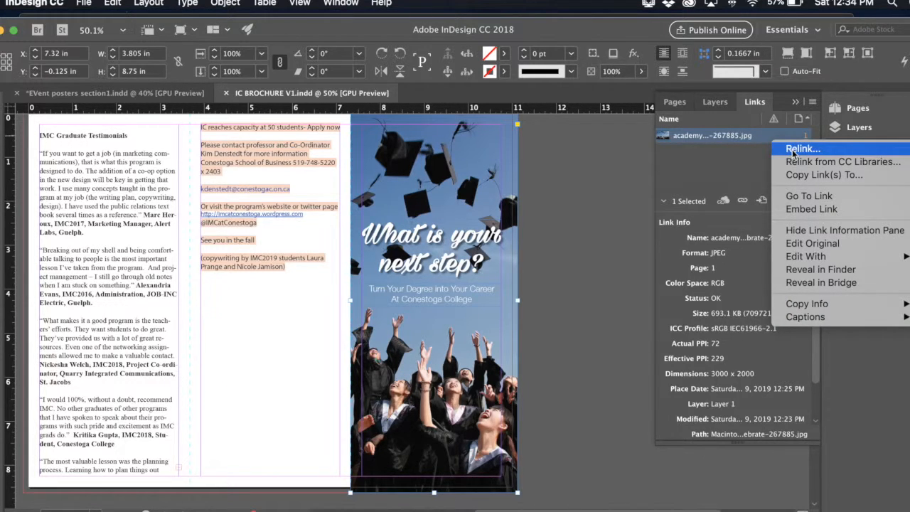
pyautogui.click(793, 149)
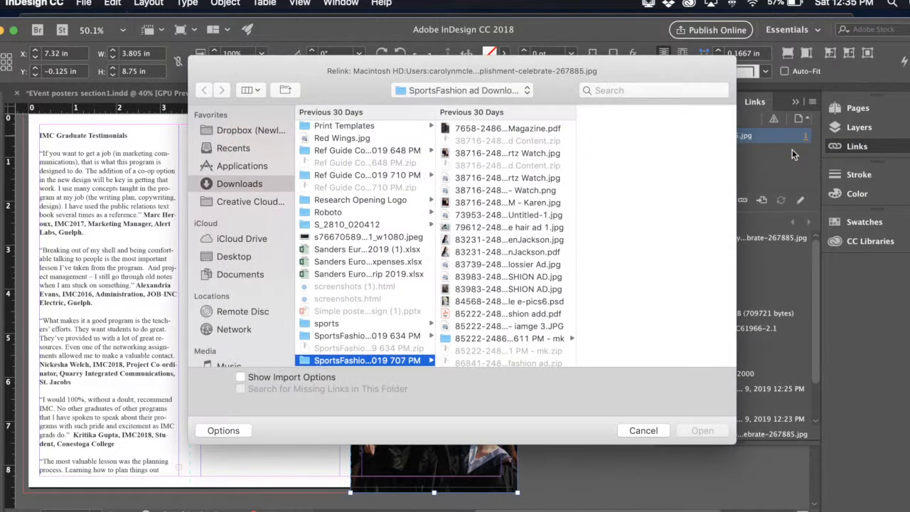
pyautogui.click(236, 185)
pyautogui.click(343, 128)
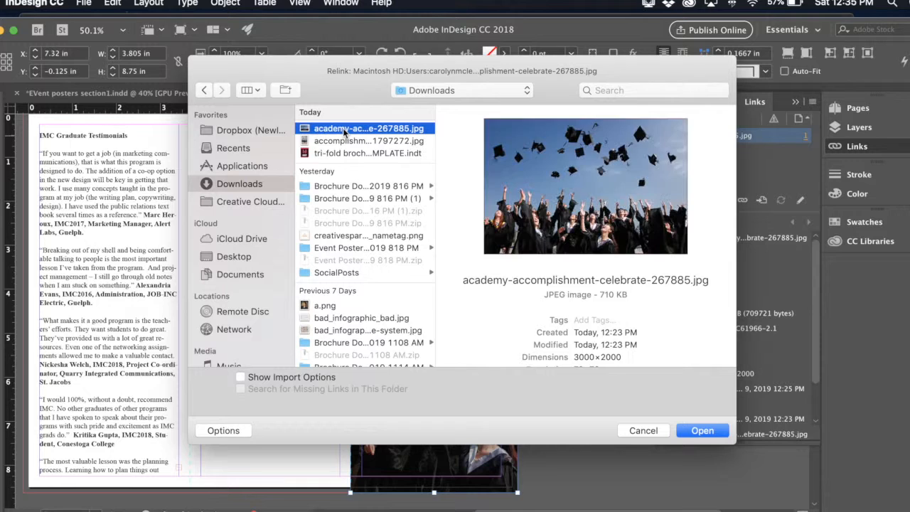
pyautogui.click(341, 141)
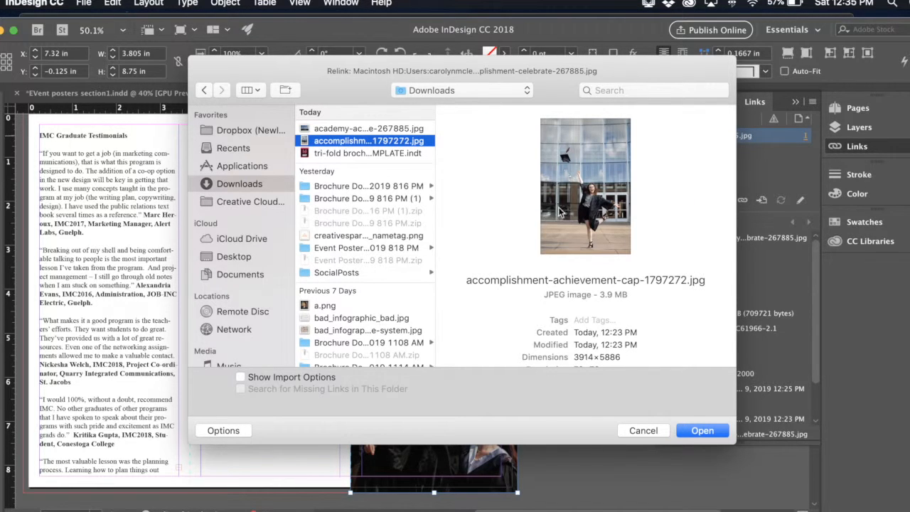
pyautogui.click(702, 431)
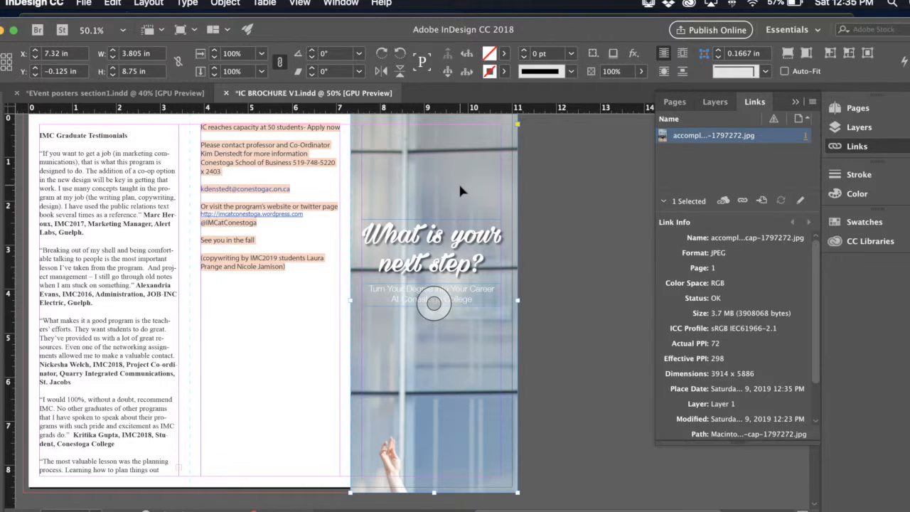
pyautogui.click(806, 54)
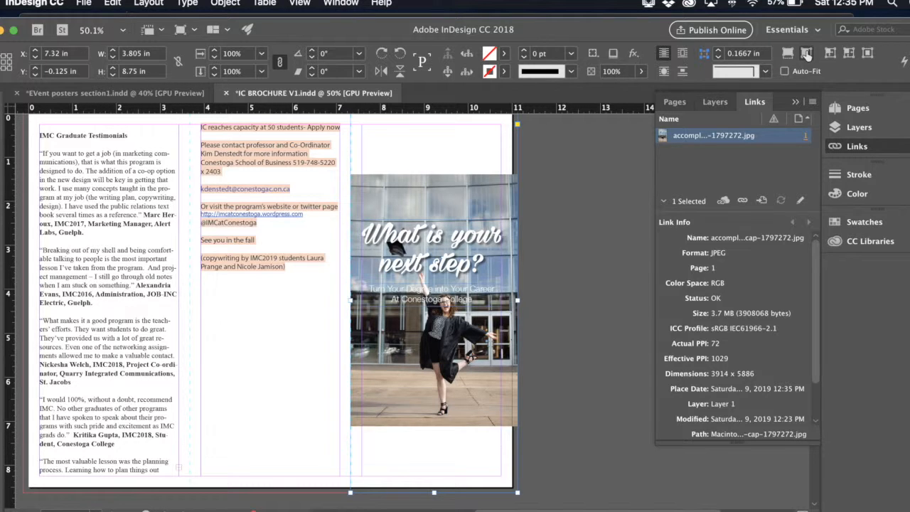
pyautogui.click(787, 54)
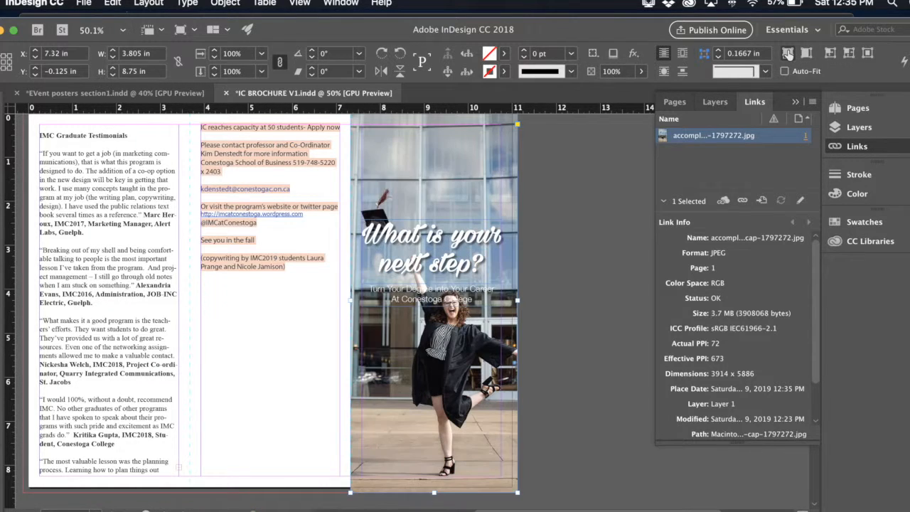
# - Nudge the graduate photo left inside its frame to X -1.1734 in, keeping the frame in place, and deselect it
pyautogui.scroll(-2, 574, 276)
pyautogui.hscroll(2, 574, 276)
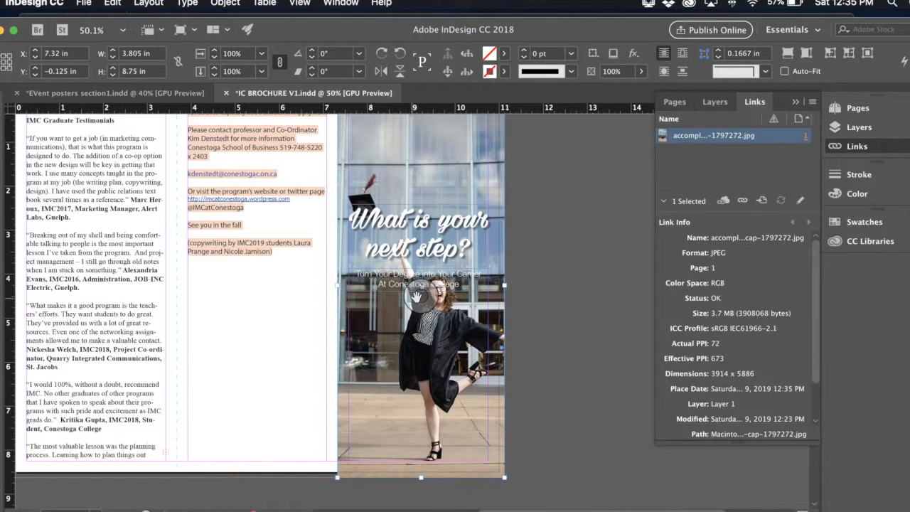
pyautogui.click(420, 298)
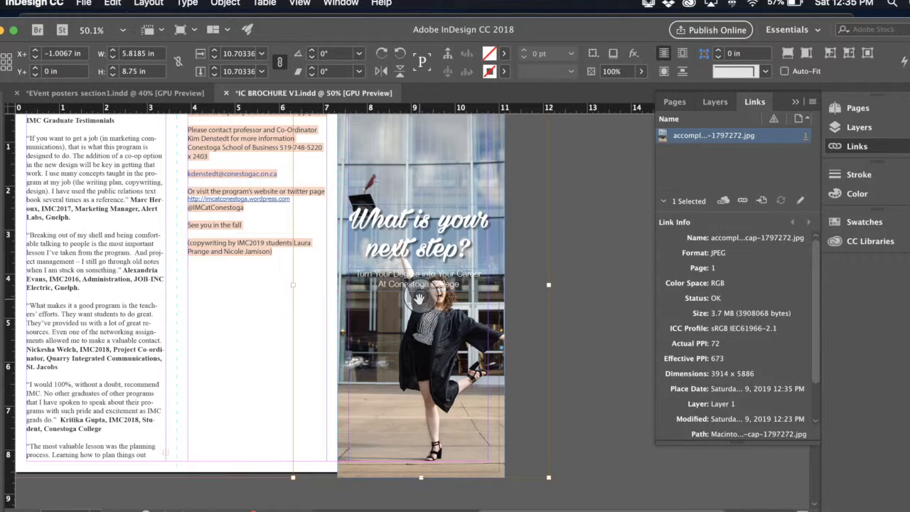
pyautogui.press('Left')
pyautogui.press('Left')
pyautogui.press('Left')
pyautogui.press('Left')
pyautogui.press('Left')
pyautogui.press('Left')
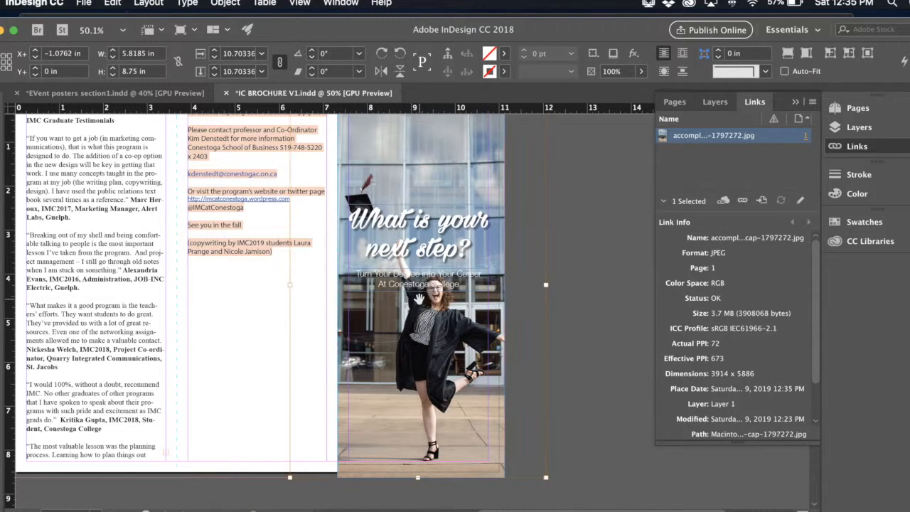
pyautogui.press('Left')
pyautogui.press('Left')
pyautogui.press('Left')
pyautogui.press('Left')
pyautogui.press('Left')
pyautogui.press('Left')
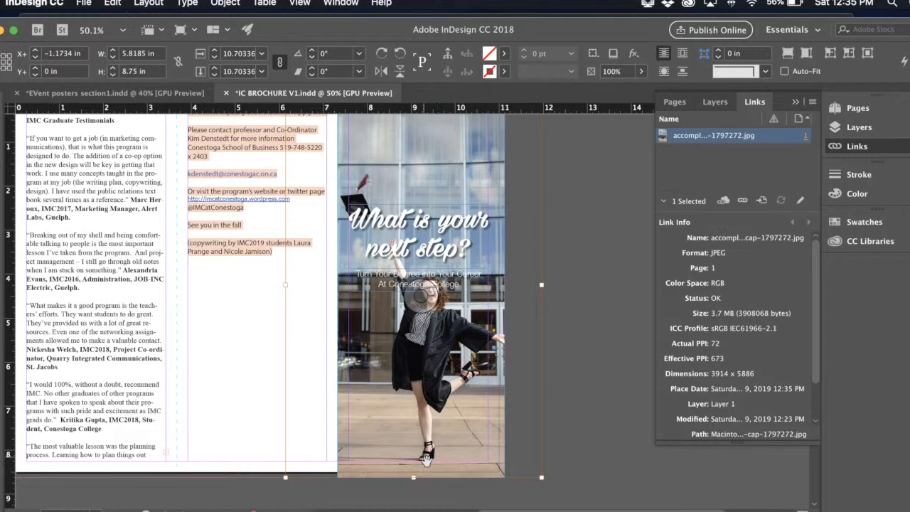
pyautogui.click(588, 409)
# - Move the headline frame up to Y 0.25 in and place the tagline beneath it at Y 1.79 in, both at X 7.5833 in
pyautogui.scroll(2, 569, 361)
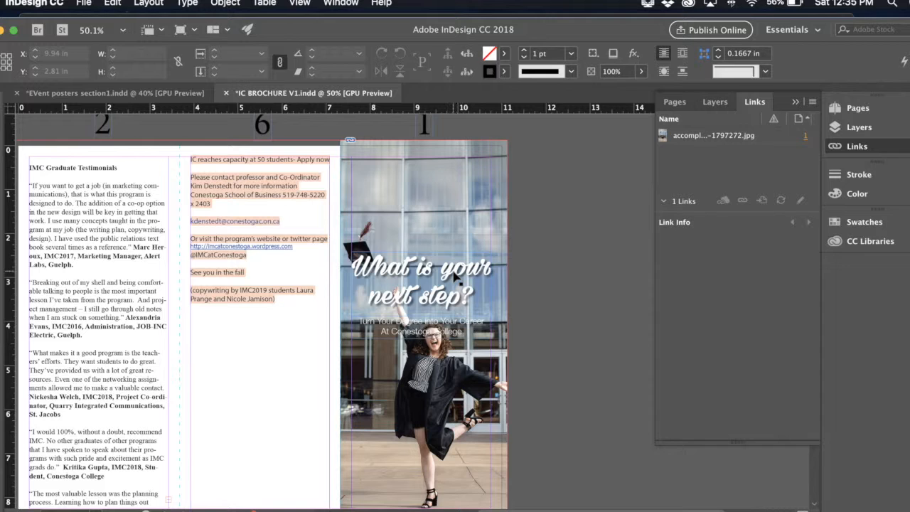
pyautogui.moveTo(455, 276); pyautogui.dragTo(456, 183)
pyautogui.click(545, 266)
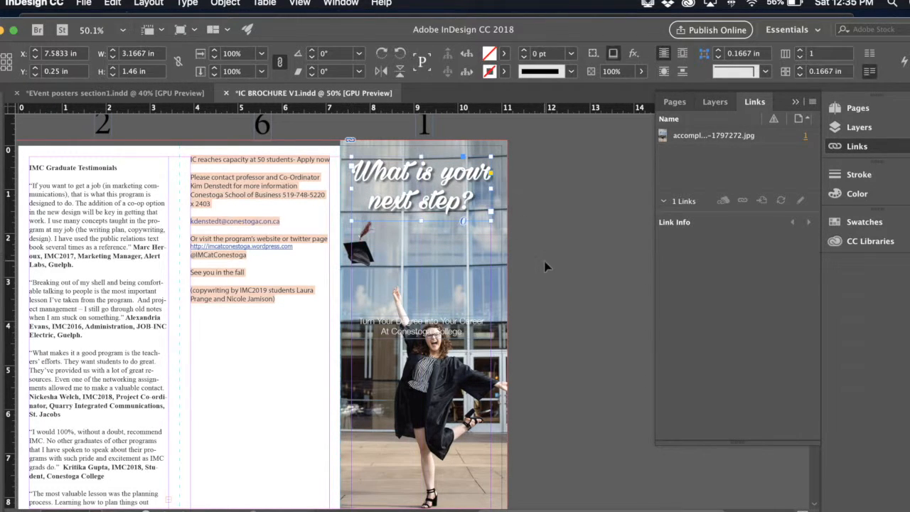
pyautogui.moveTo(435, 326); pyautogui.dragTo(414, 240)
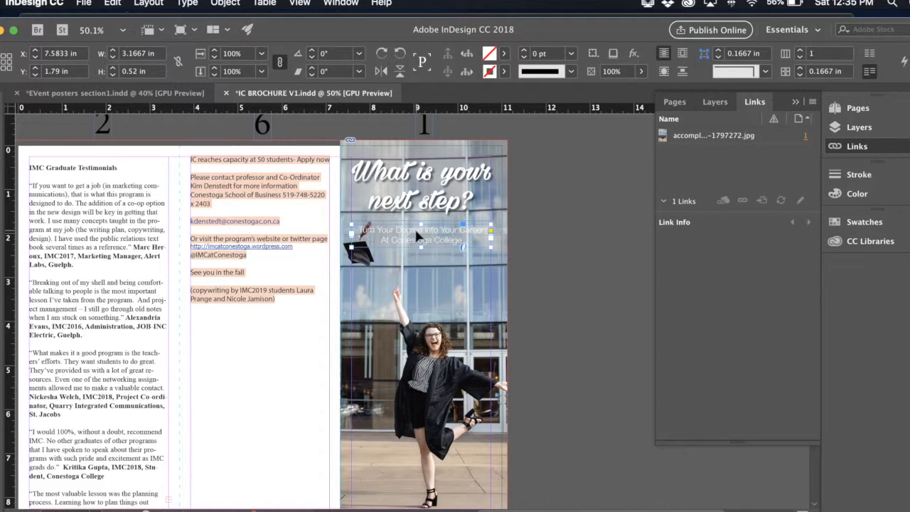
# - Apply a drop shadow to the tagline frame with a distance of 0.05 in and a size of 0.03 in
pyautogui.rightClick(451, 239)
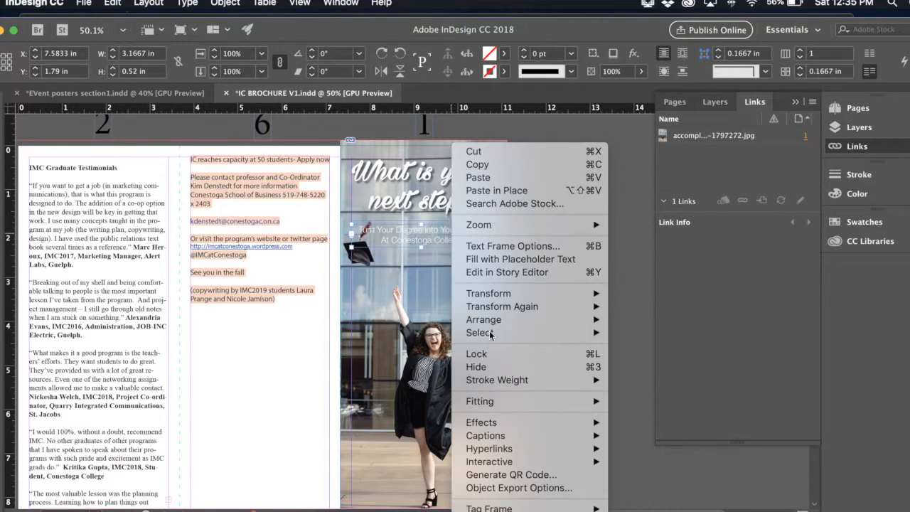
pyautogui.moveTo(491, 425)
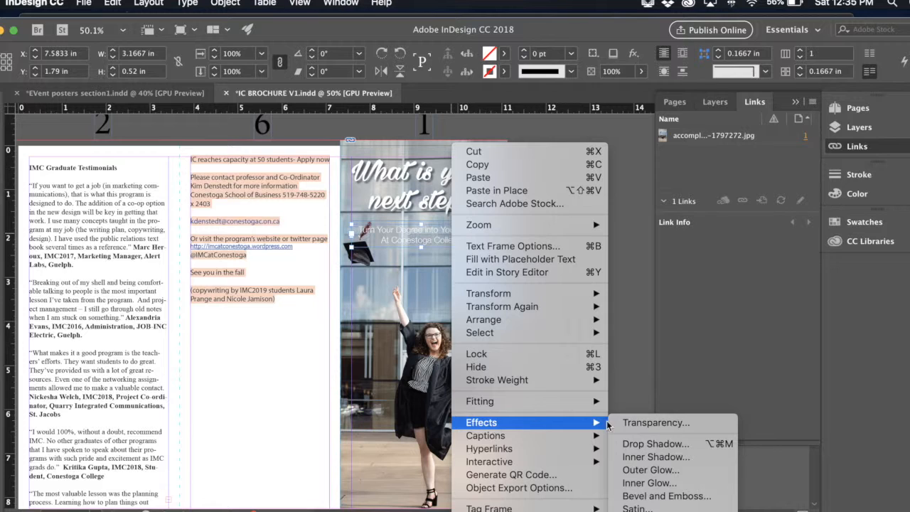
pyautogui.click(638, 444)
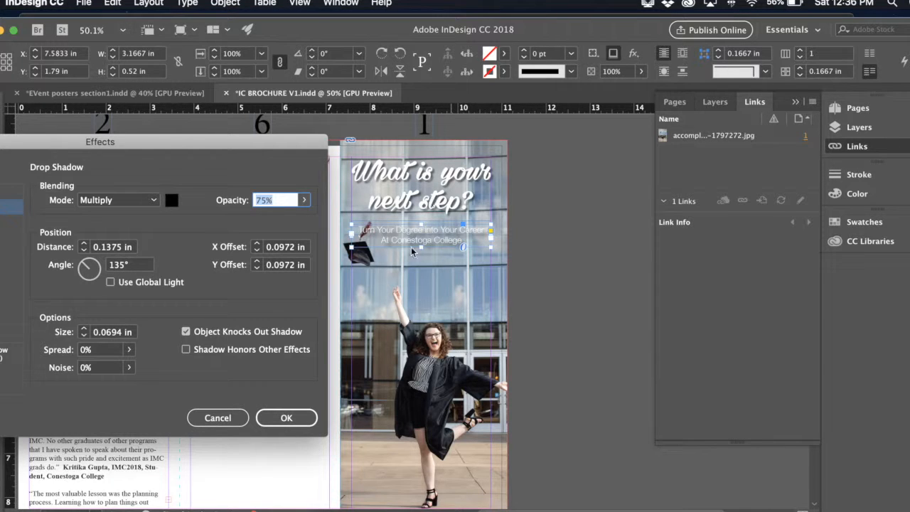
pyautogui.doubleClick(114, 249)
pyautogui.write('0.05')
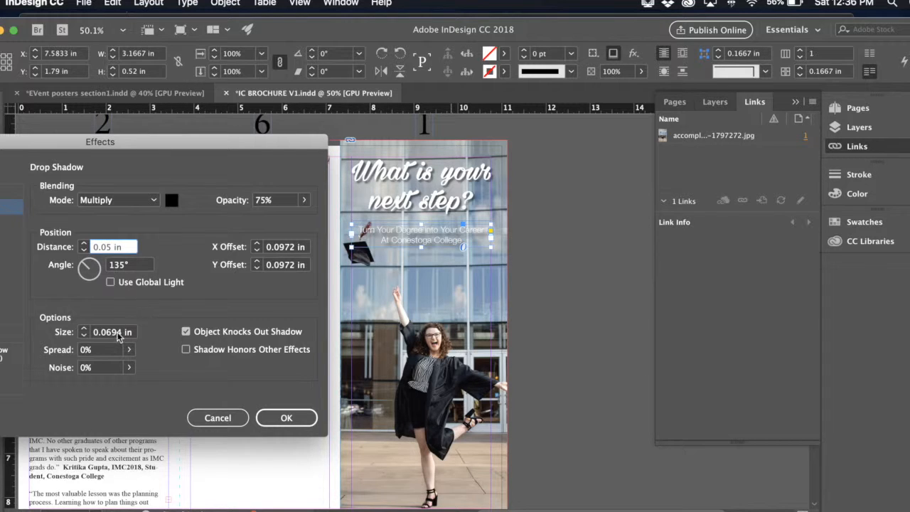
pyautogui.click(119, 332)
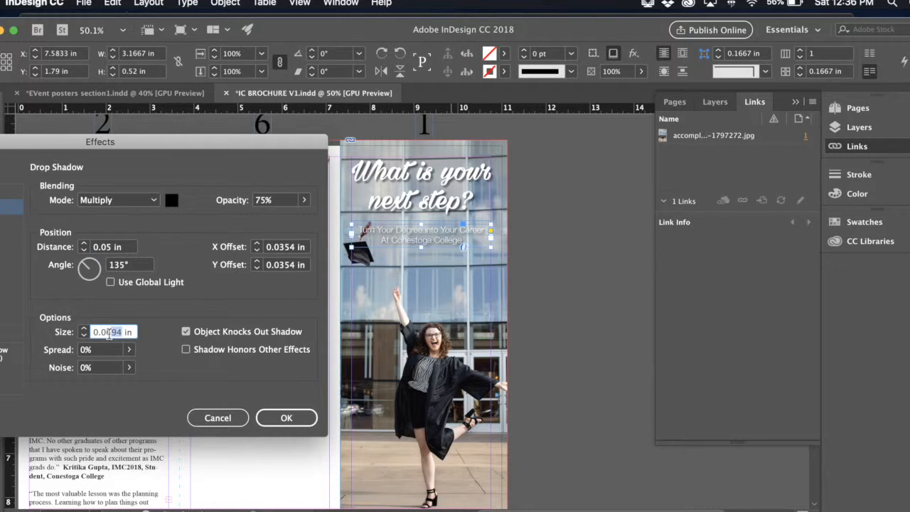
pyautogui.write('3')
pyautogui.moveTo(179, 154); pyautogui.dragTo(284, 160)
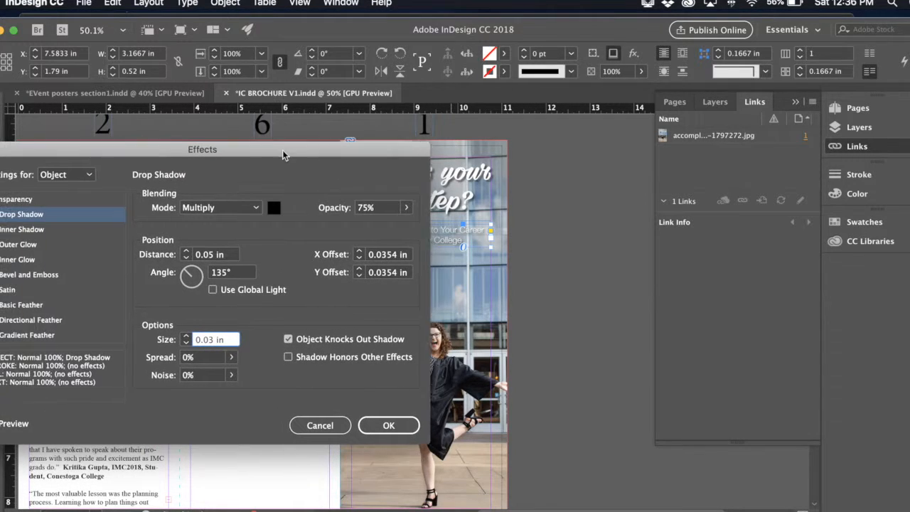
pyautogui.click(15, 425)
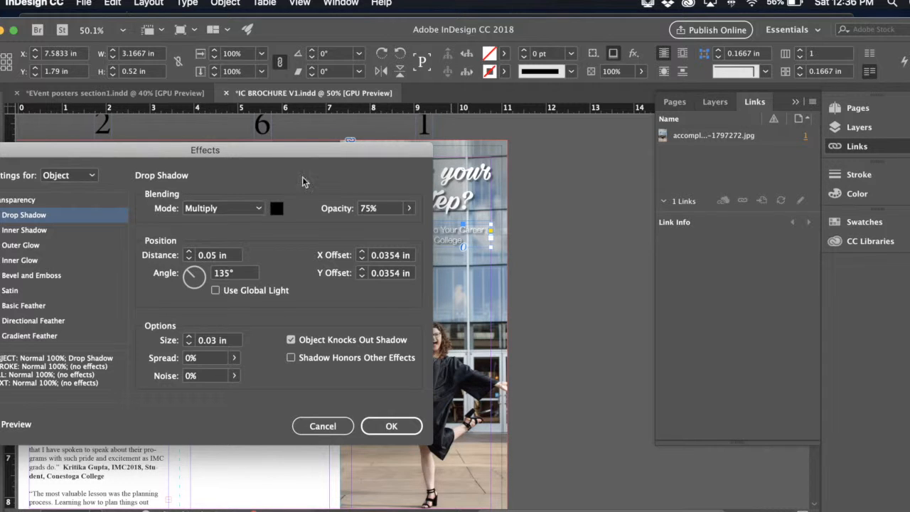
pyautogui.moveTo(339, 158); pyautogui.dragTo(239, 153)
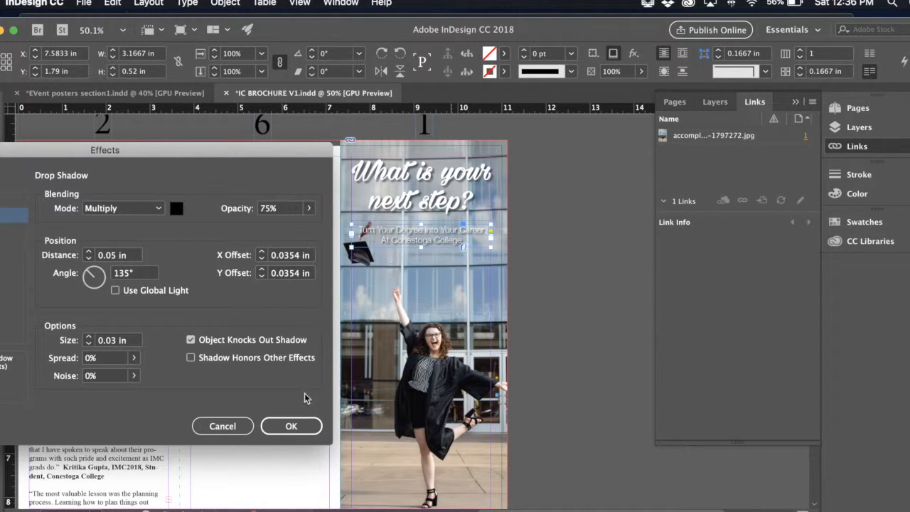
pyautogui.click(294, 427)
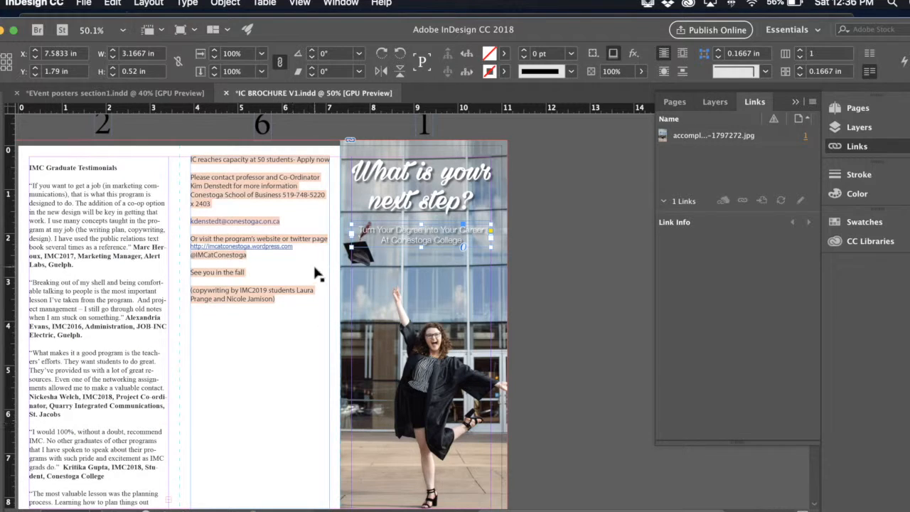
# - Change the font style of the whole tagline text to Helvetica Neue Regular
pyautogui.doubleClick(431, 235)
pyautogui.moveTo(464, 243); pyautogui.dragTo(310, 239)
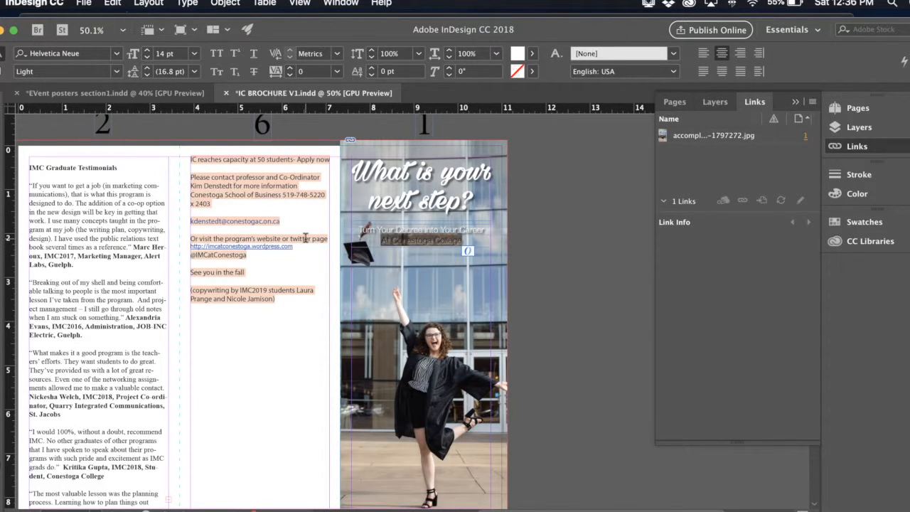
pyautogui.press('super+a')
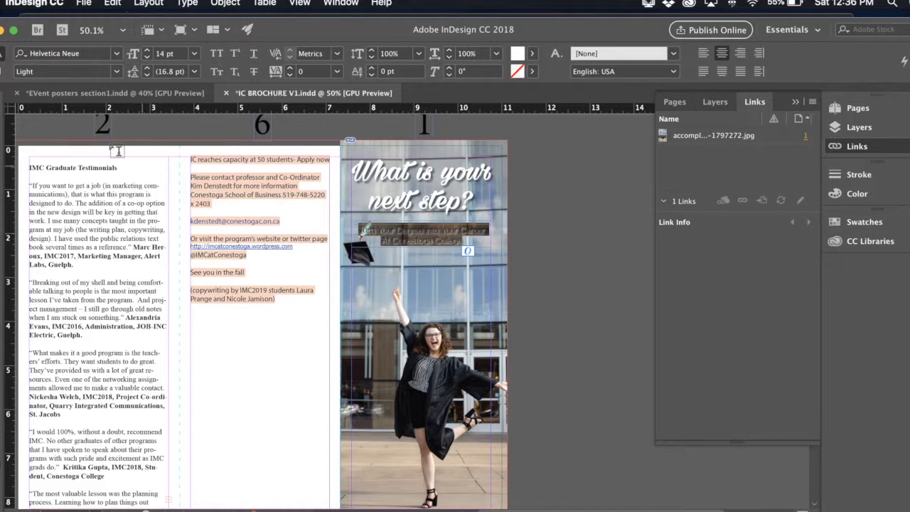
pyautogui.click(116, 72)
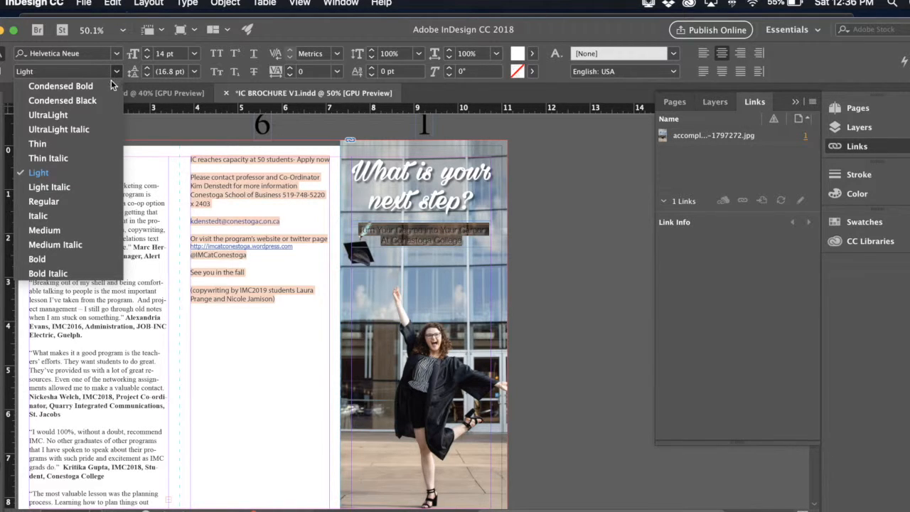
pyautogui.click(86, 202)
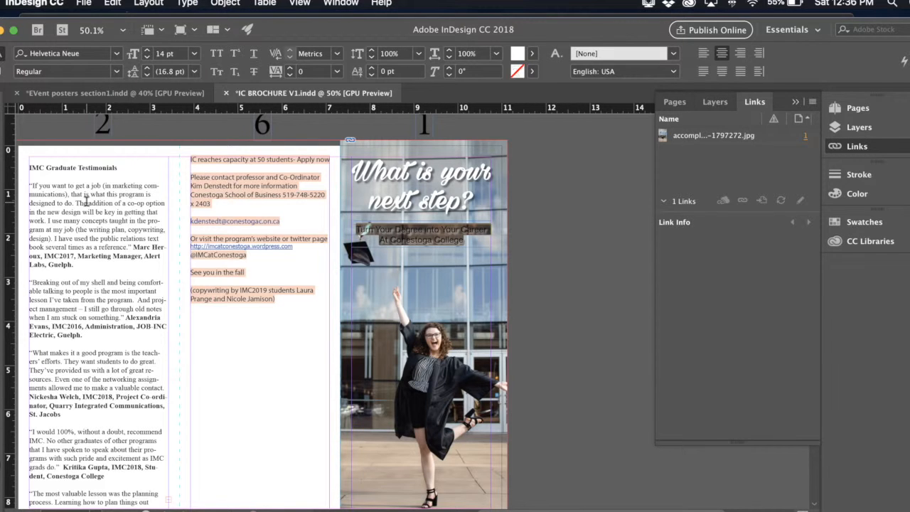
# - Deselect the tagline text, check the front cover, and collapse the list of linked images
pyautogui.click(519, 254)
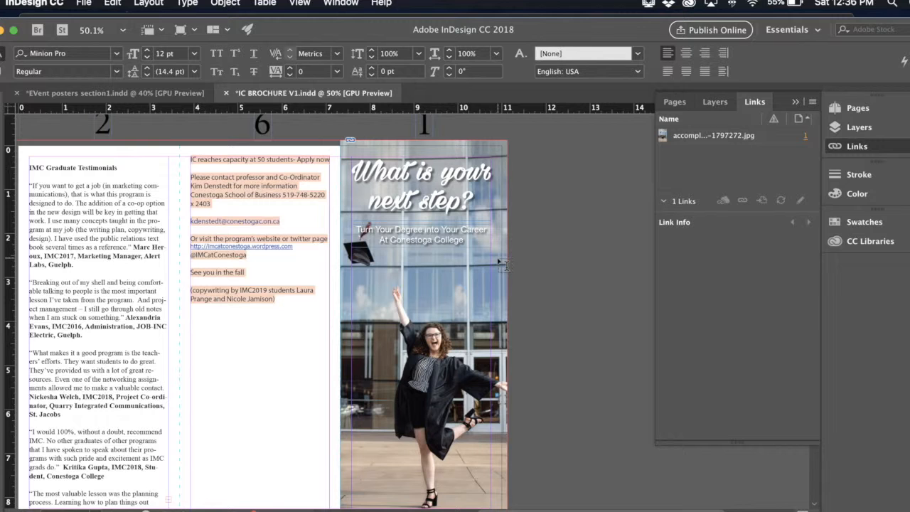
pyautogui.scroll(-3, 547, 329)
pyautogui.scroll(2, 557, 329)
pyautogui.hscroll(-1, 553, 327)
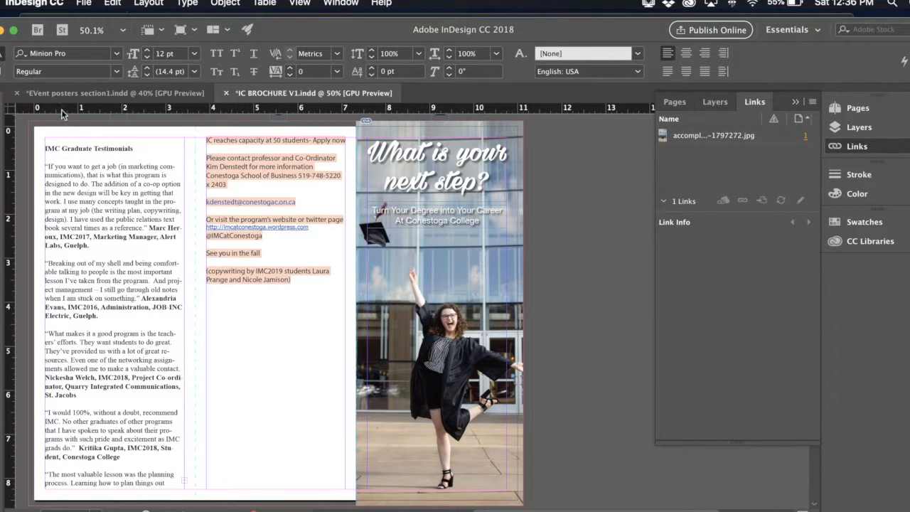
pyautogui.press('Escape')
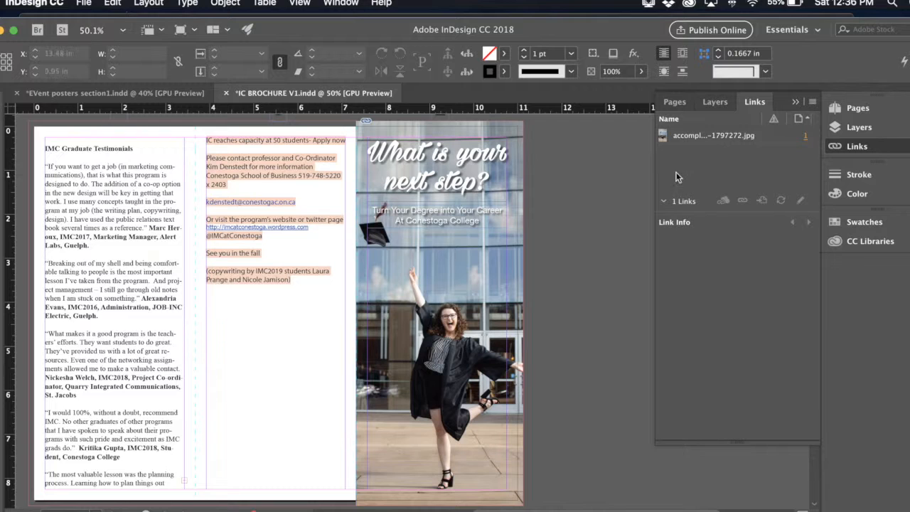
pyautogui.click(858, 146)
# - Save the brochure as a new version named IC BROCHURE V2 in the BROCHURE content folder
pyautogui.click(84, 4)
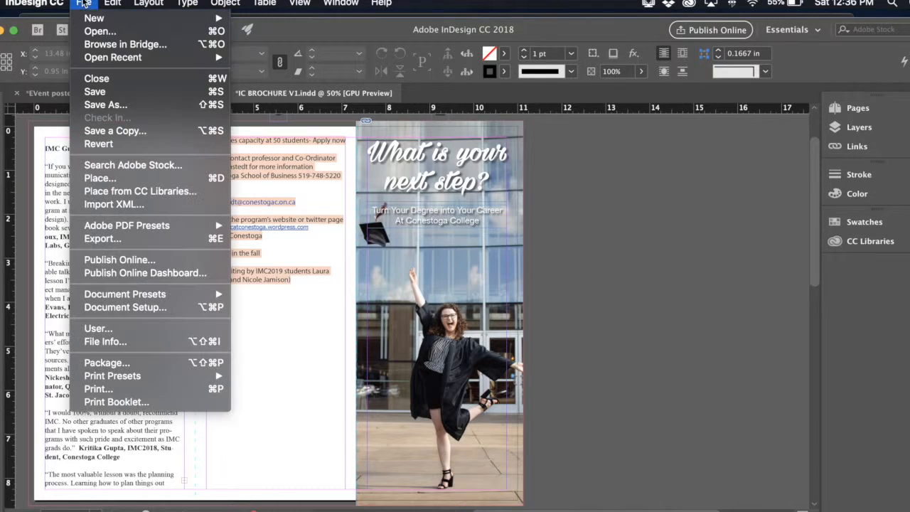
pyautogui.click(105, 105)
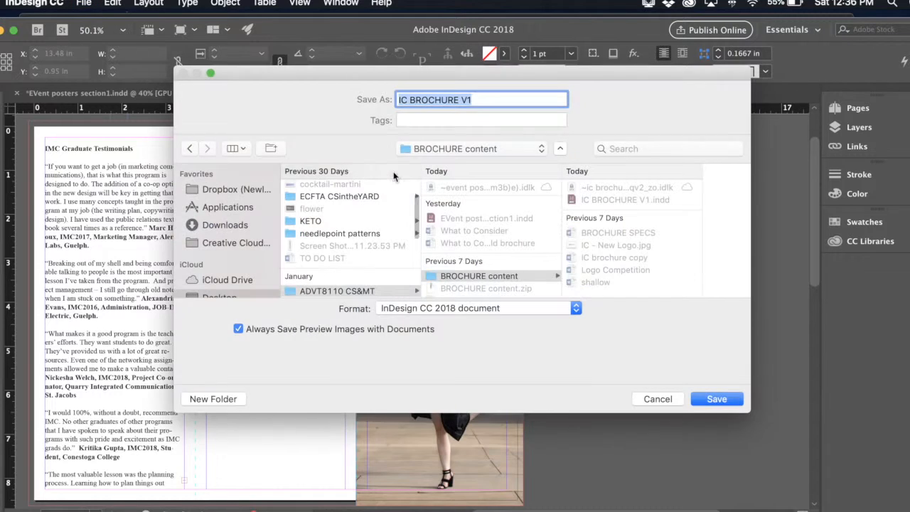
pyautogui.click(475, 100)
pyautogui.write('2')
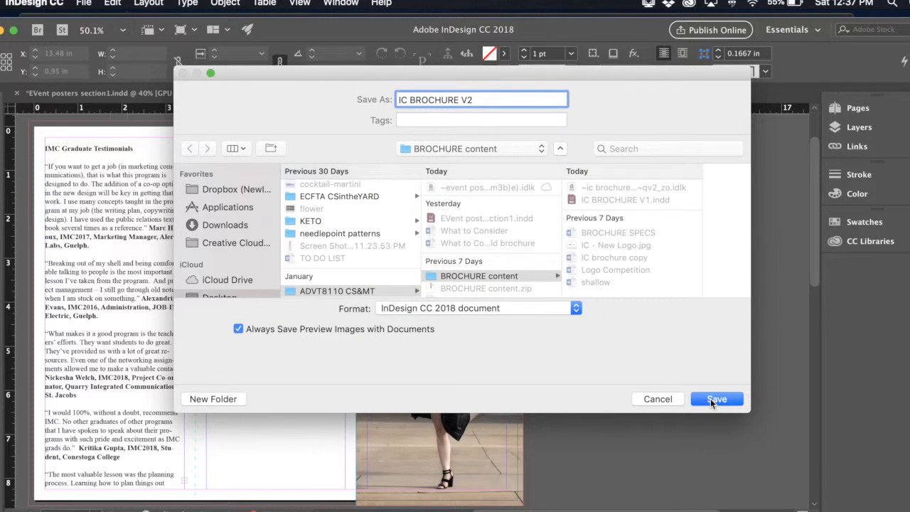
pyautogui.click(714, 399)
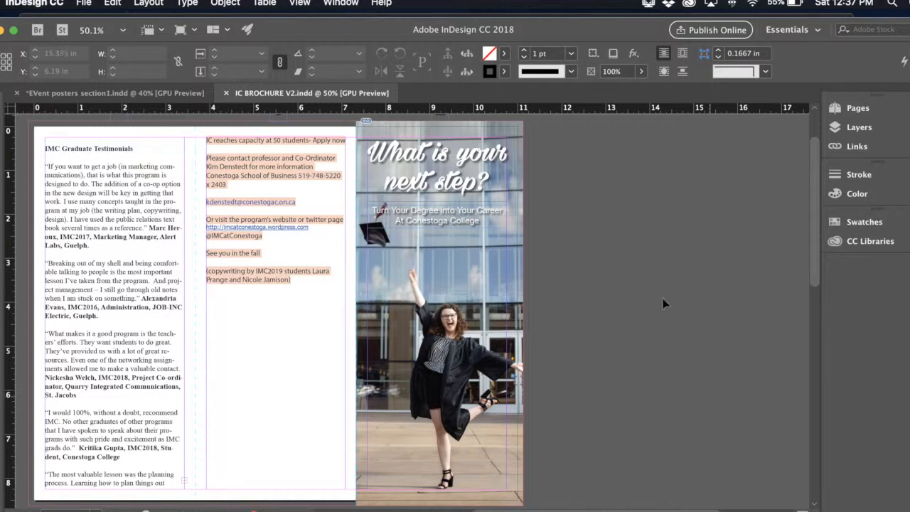
pyautogui.hscroll(-2, 455, 219)
pyautogui.scroll(2, 455, 219)
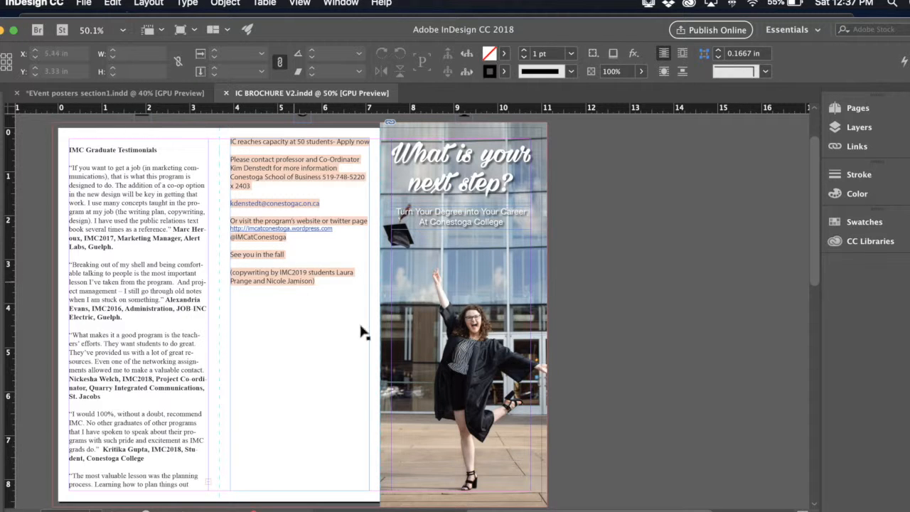
pyautogui.moveTo(586, 115); pyautogui.dragTo(391, 369)
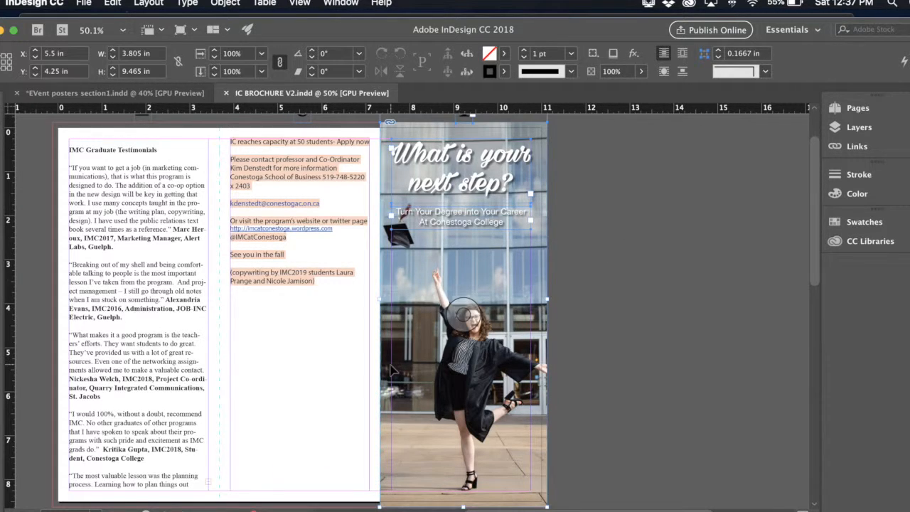
pyautogui.click(571, 263)
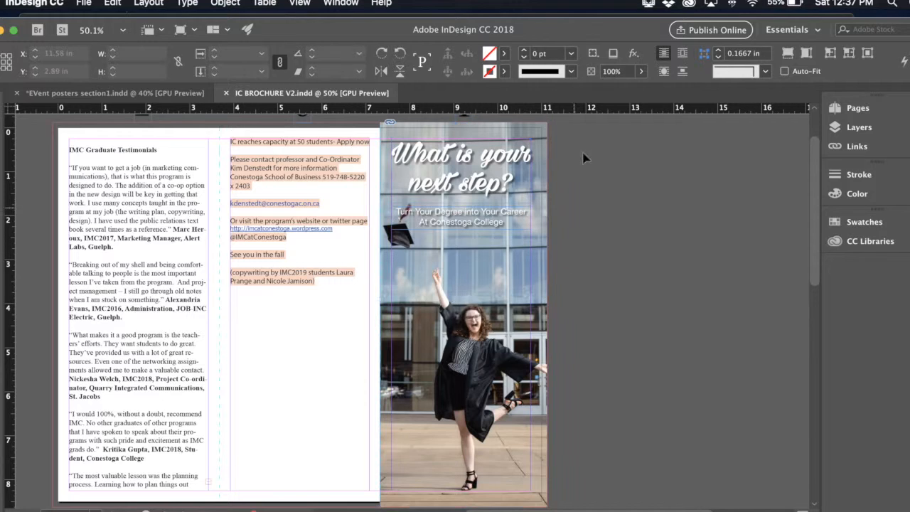
pyautogui.click(384, 334)
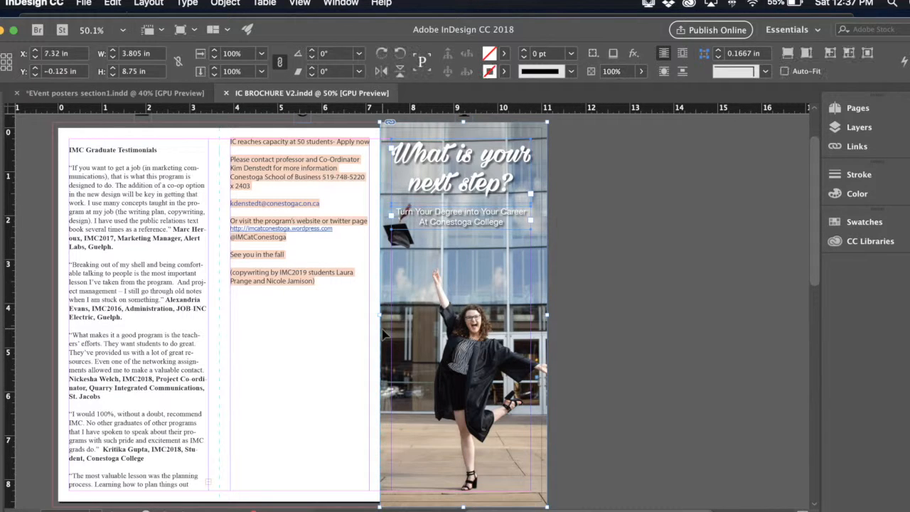
pyautogui.click(643, 341)
# - Look over the inside spread with panels 3 to 5 and the testimonials panel on the outside spread
pyautogui.scroll(-5, 643, 341)
pyautogui.scroll(5, 641, 341)
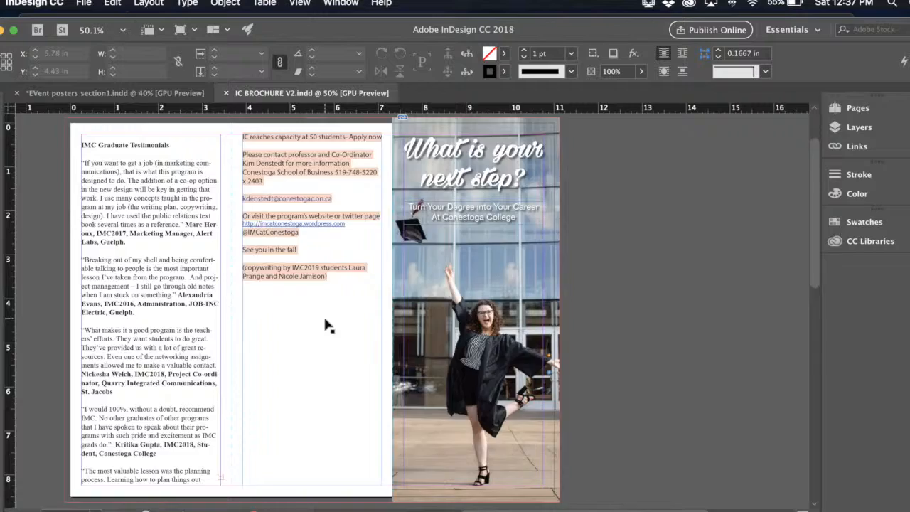
pyautogui.scroll(-10, 325, 325)
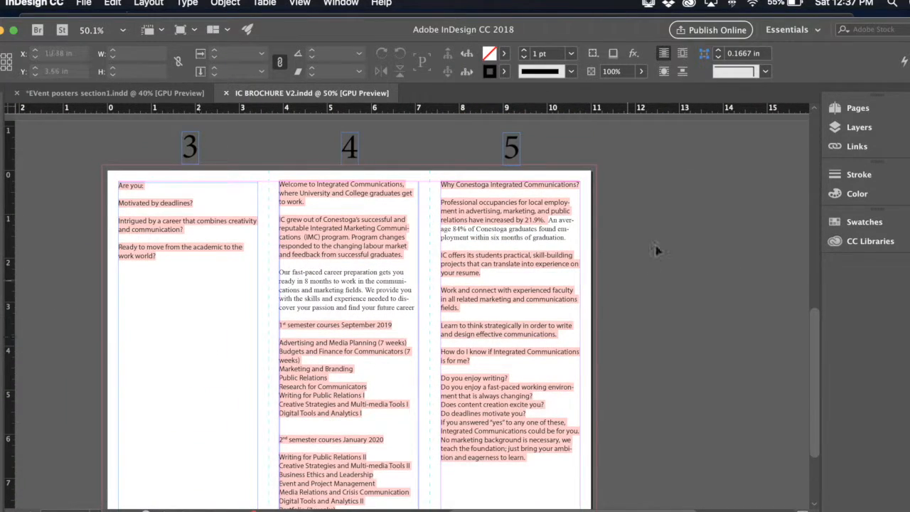
pyautogui.scroll(8, 656, 241)
pyautogui.scroll(1, 656, 243)
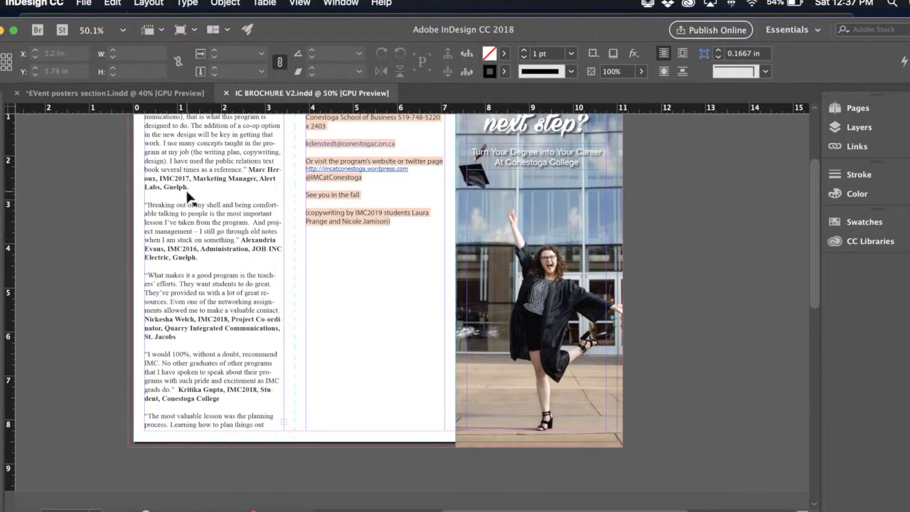
pyautogui.scroll(2, 209, 217)
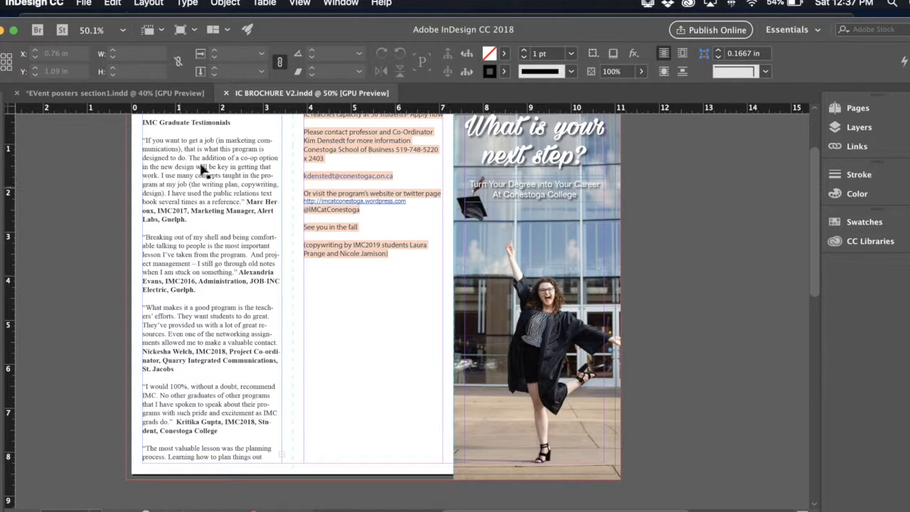
pyautogui.scroll(2, 196, 174)
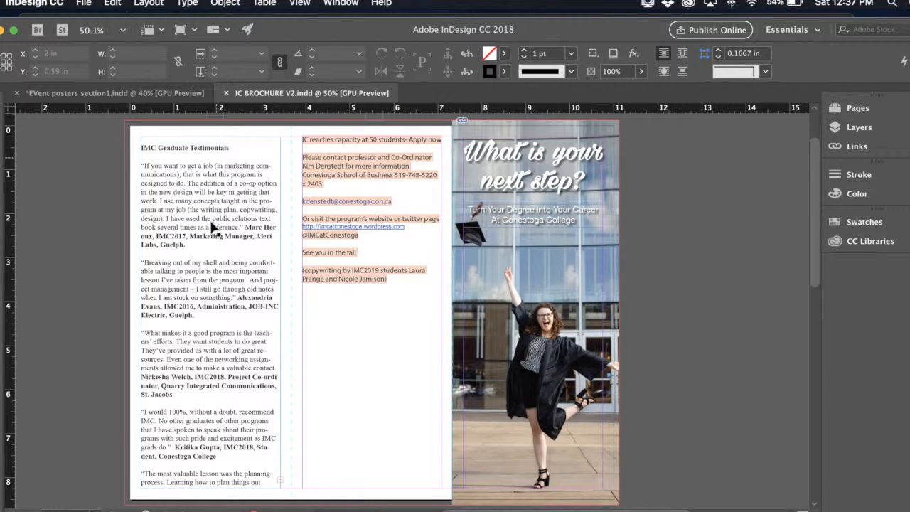